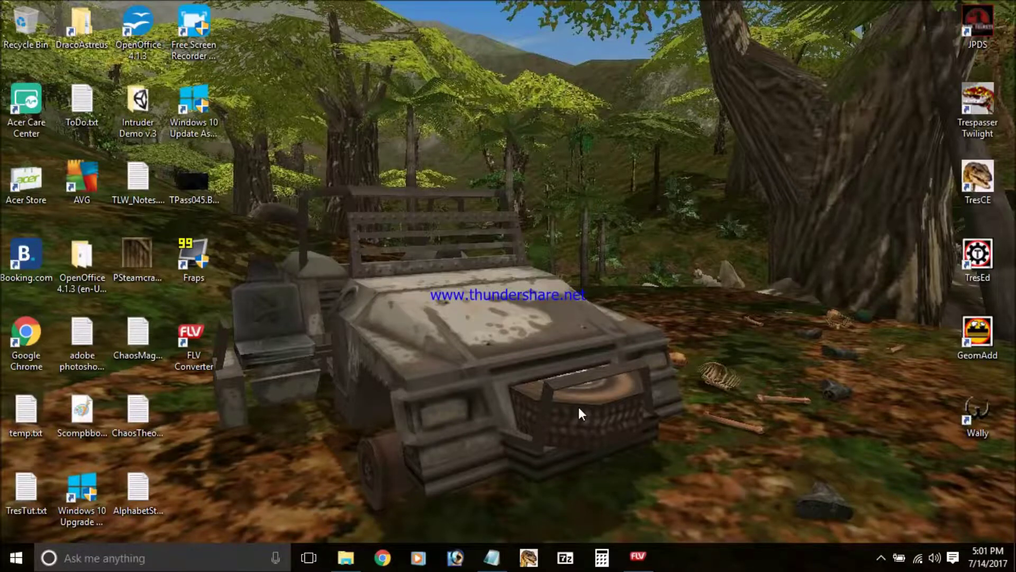
Step: Browse drive D to Trespasser Twilight\Shell Generator and launch Shell_GenV5.exe
left_click(356, 550)
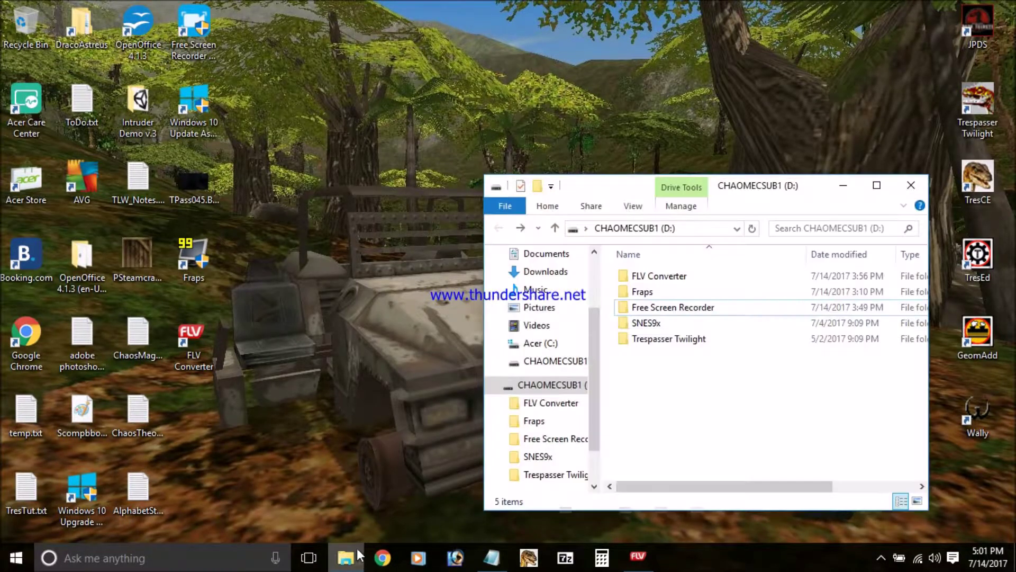
double_click(702, 339)
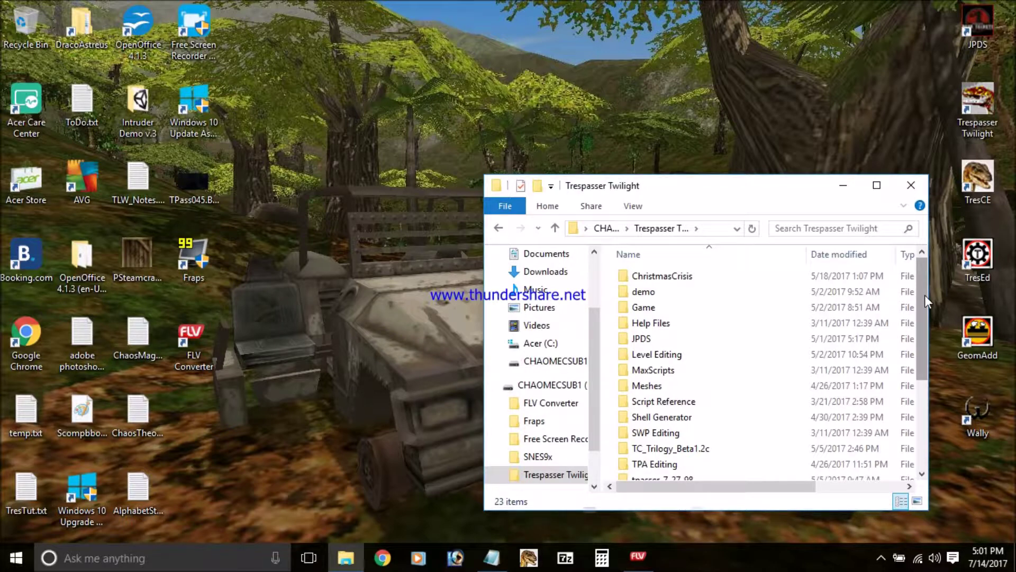
left_click_drag(925, 294, 927, 335)
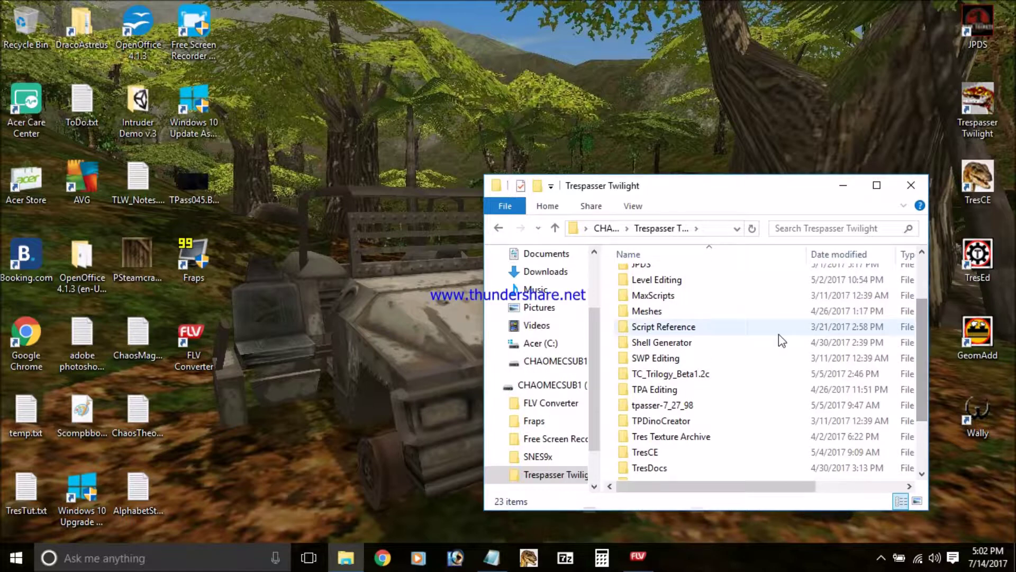
double_click(767, 341)
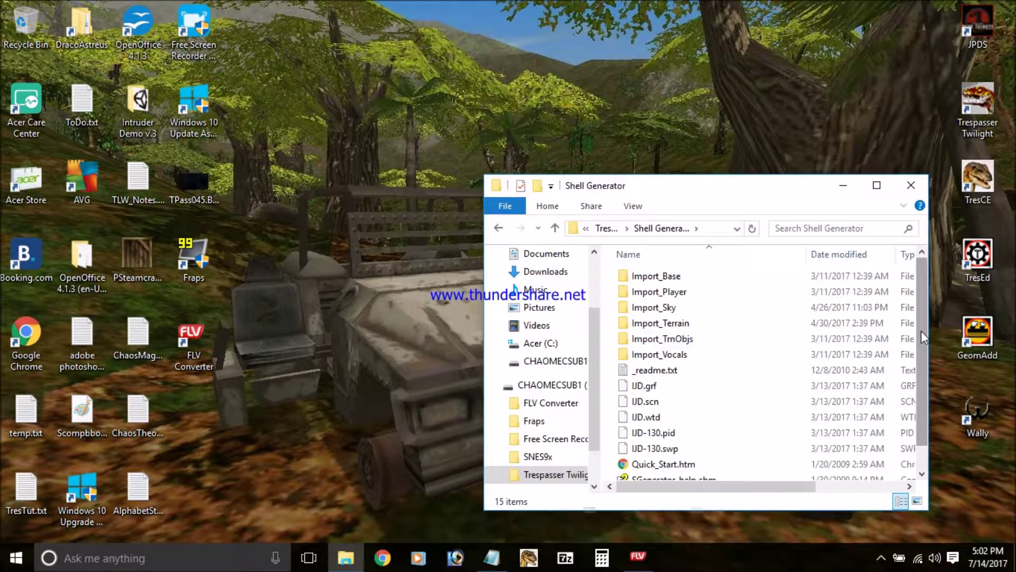
scroll(921, 332, "down", 1)
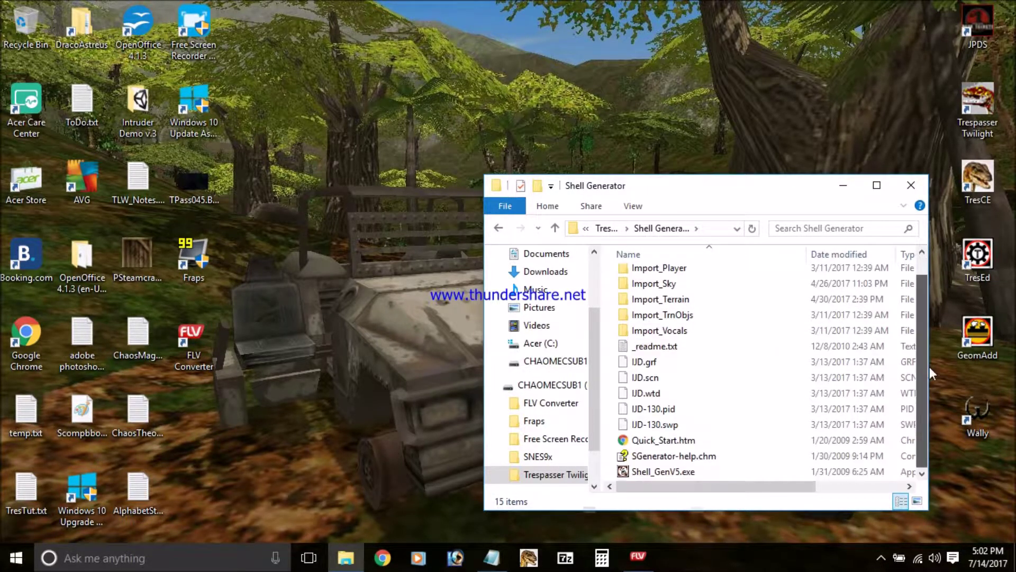
double_click(748, 470)
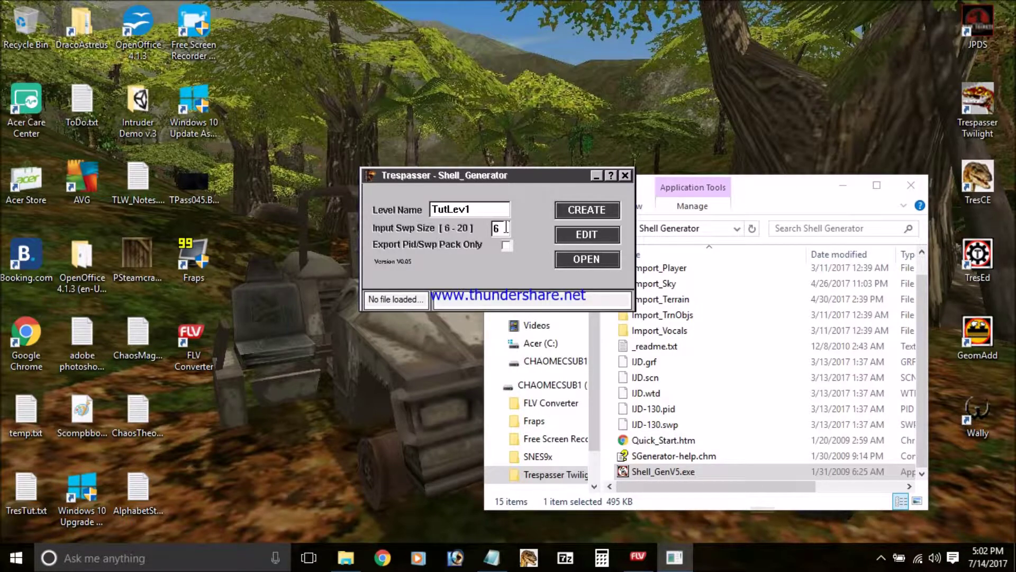
Step: Create the TutLev1 level shell with swap size 6 and close the generator
left_click(573, 207)
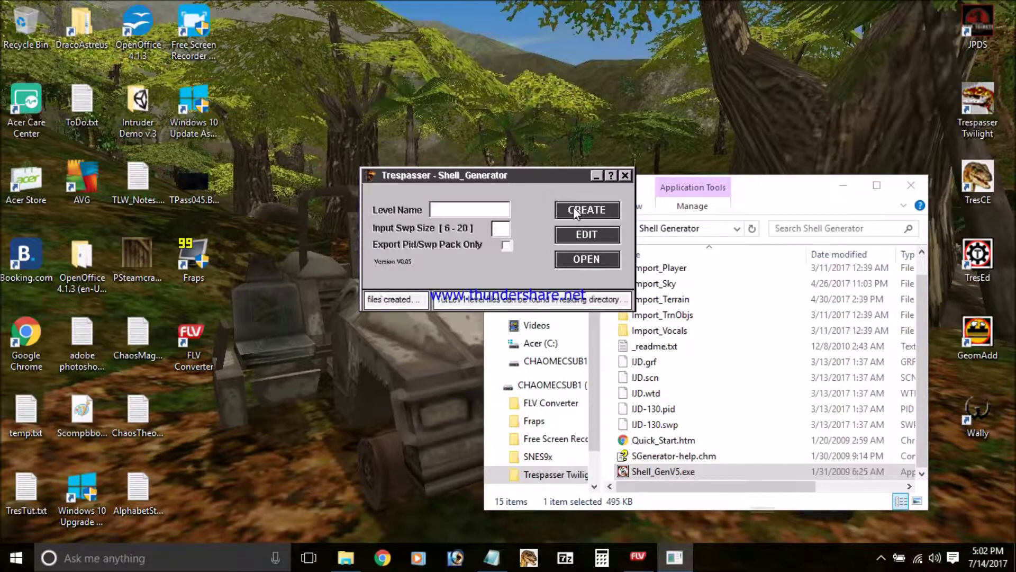
left_click(628, 176)
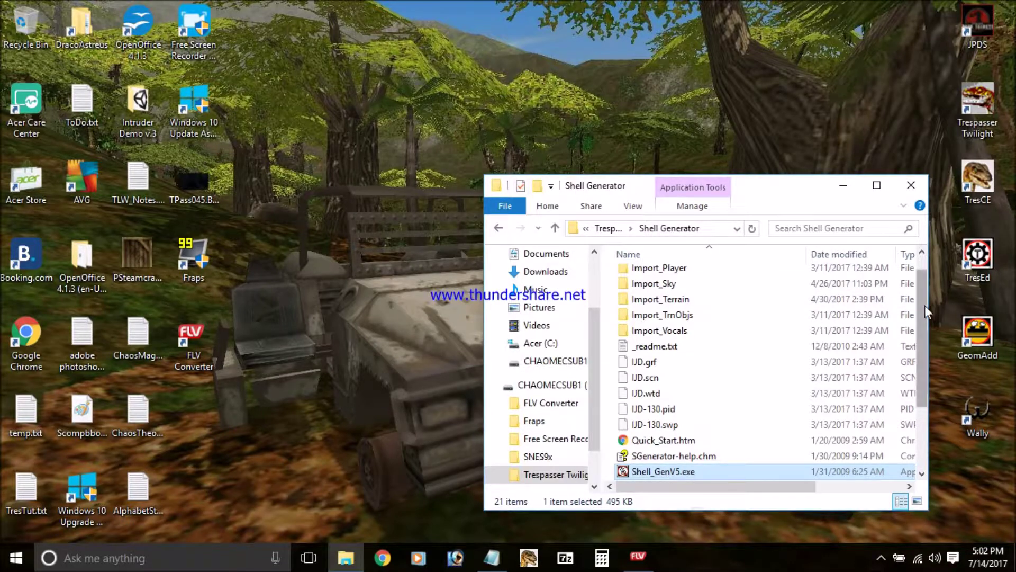
Step: Permanently delete the generated TutLev1.wtd from the Shell Generator folder
left_click_drag(925, 311, 929, 395)
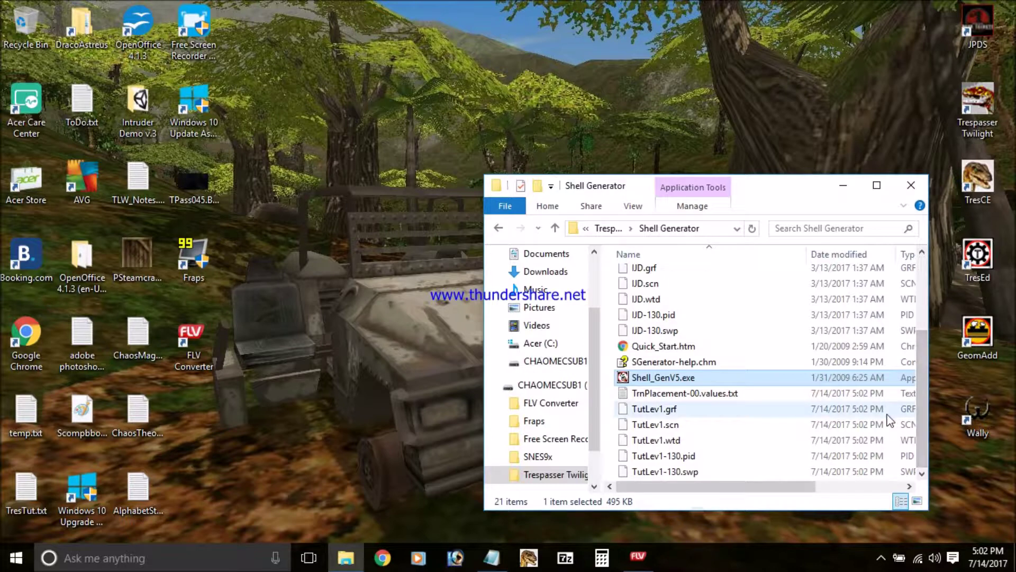
left_click(785, 443)
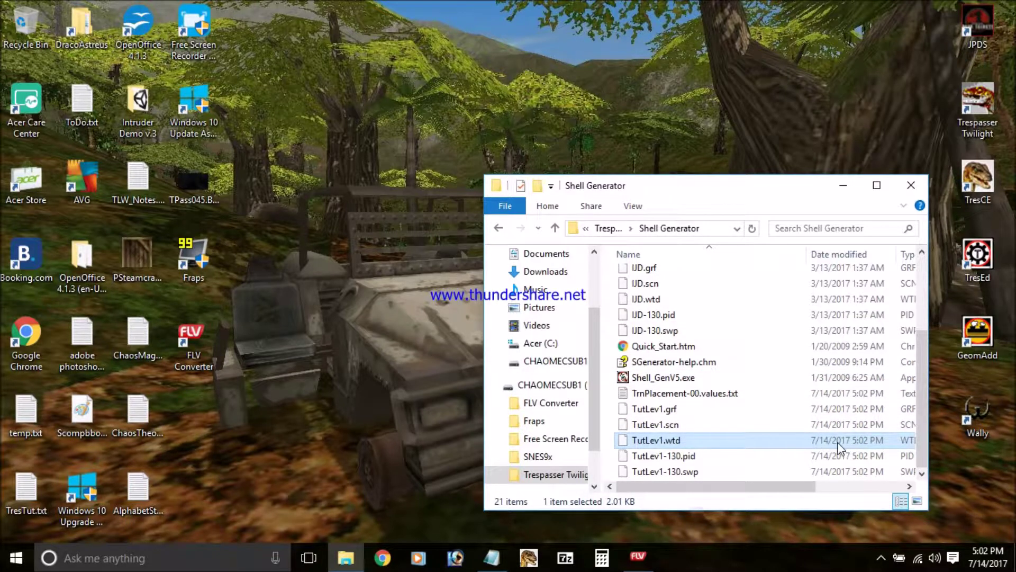
key("shift+Delete")
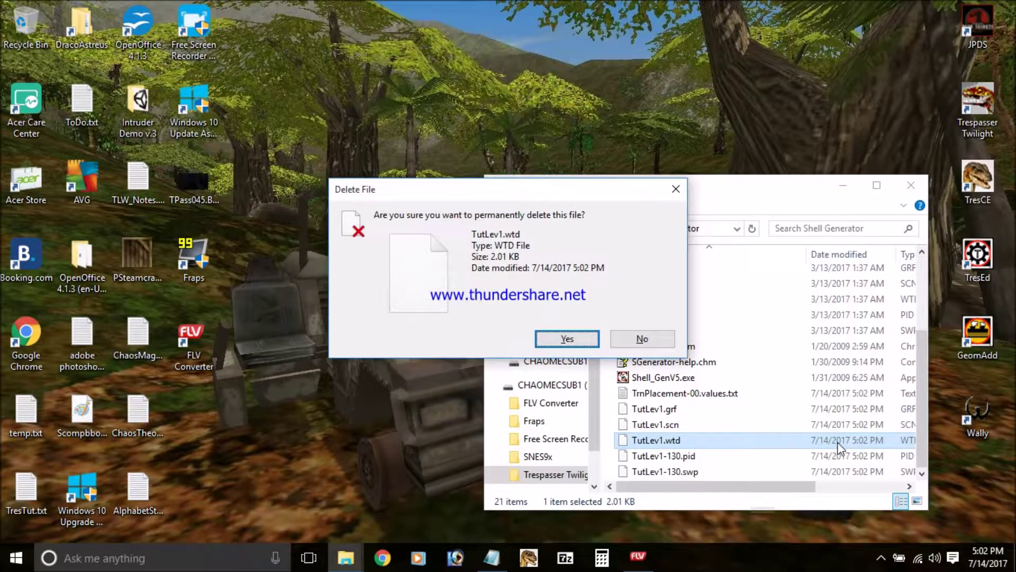
left_click(589, 339)
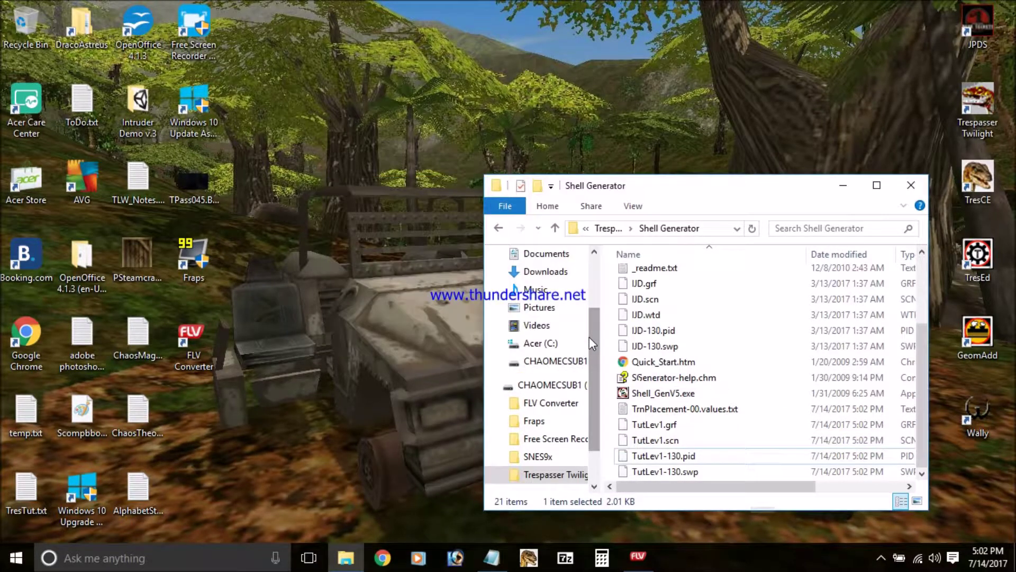
Step: Move TrnPlacement-00.values.txt into Import_Terrain, replacing the existing copy
left_click(745, 409)
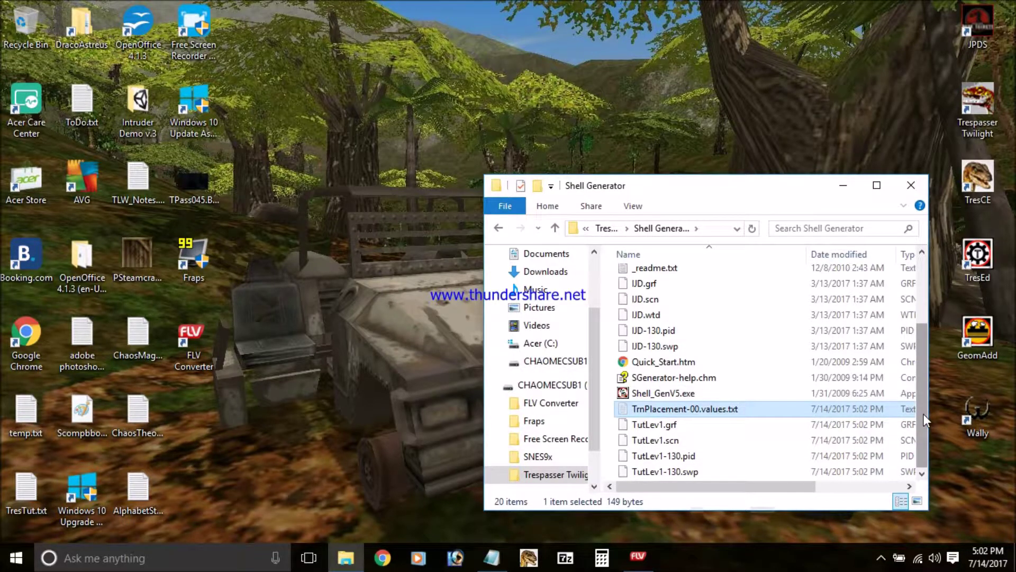
left_click_drag(923, 414, 925, 326)
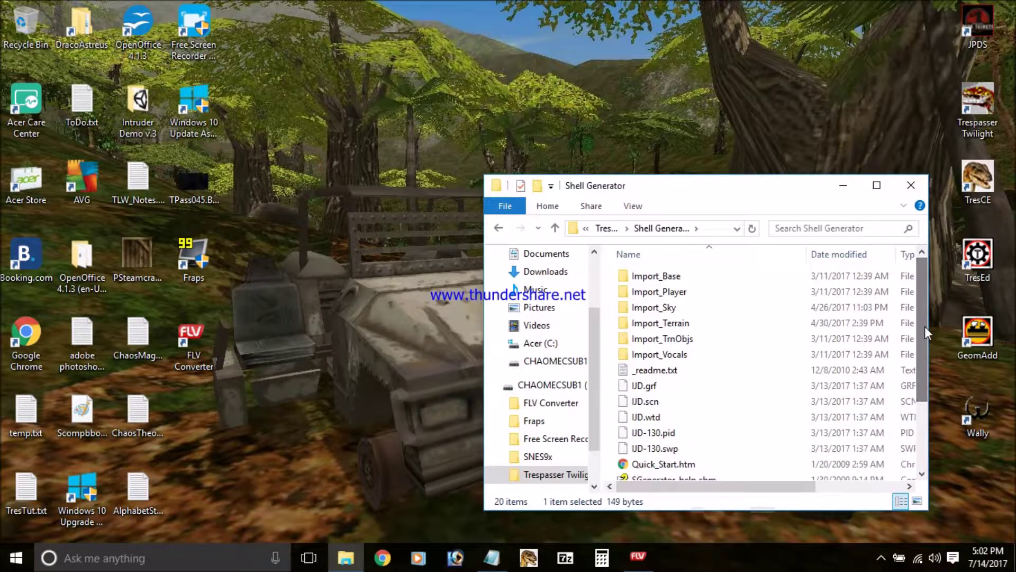
double_click(762, 324)
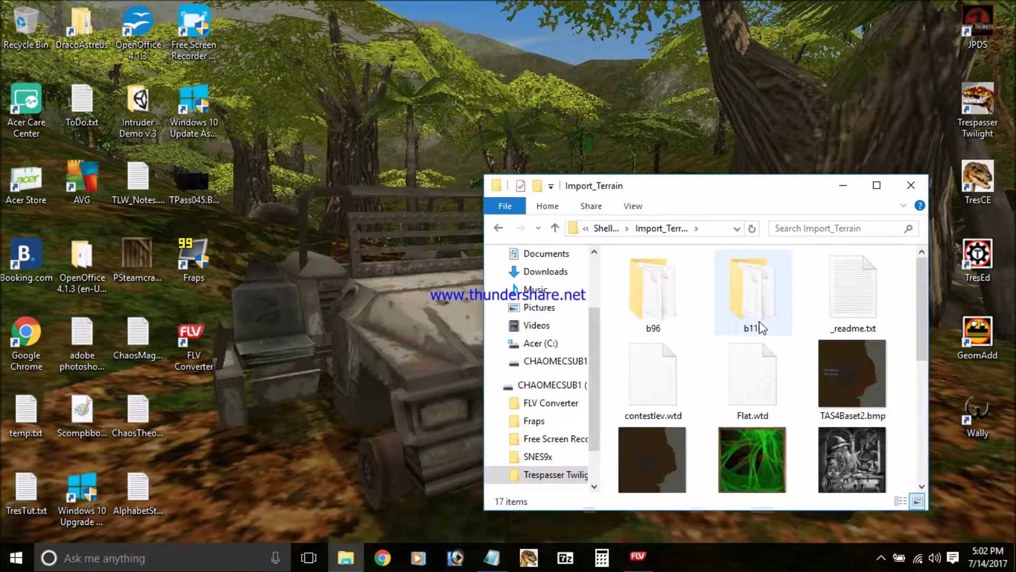
key("ctrl+v")
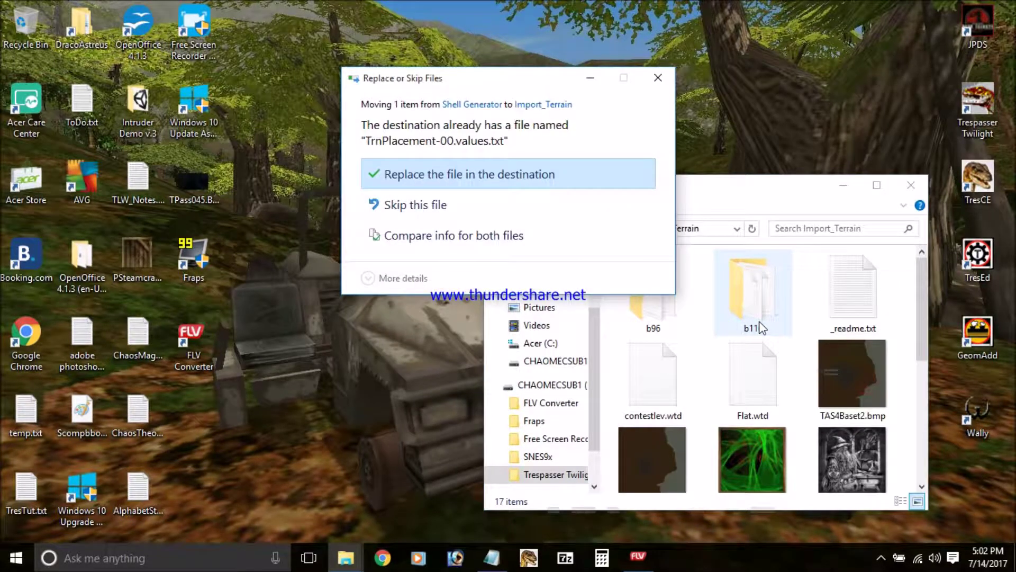
left_click(583, 168)
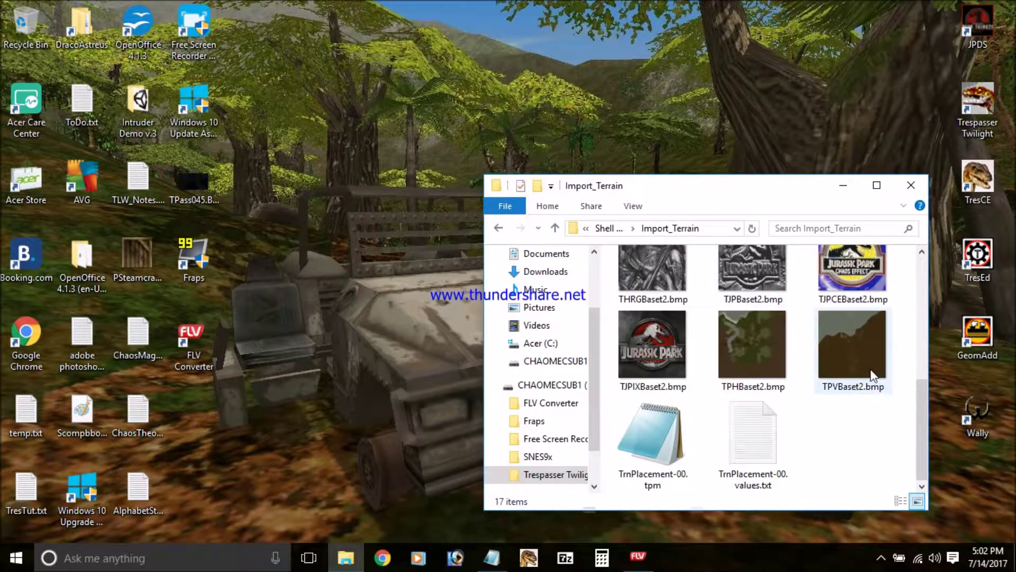
left_click_drag(920, 415, 912, 379)
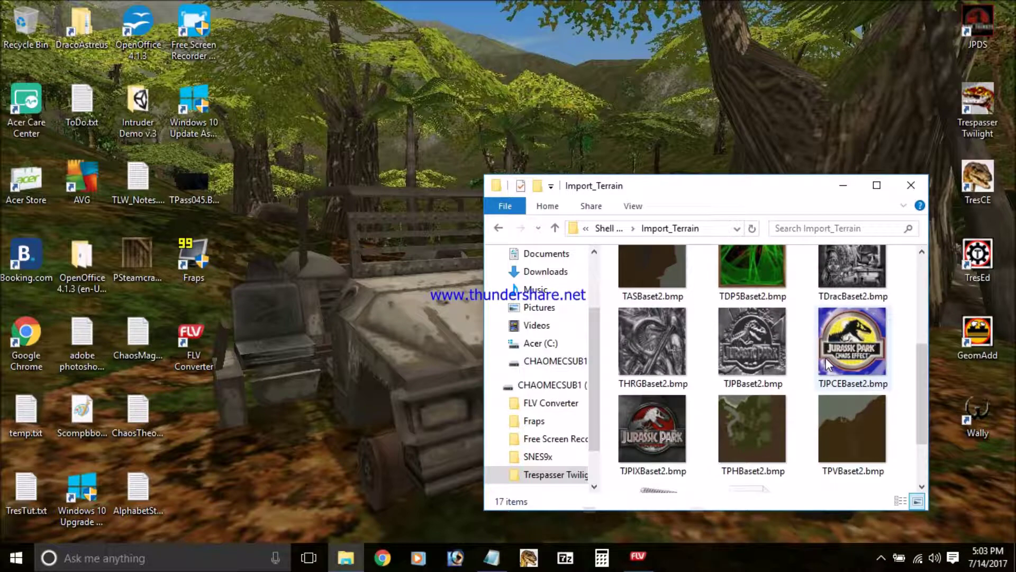
left_click(657, 446)
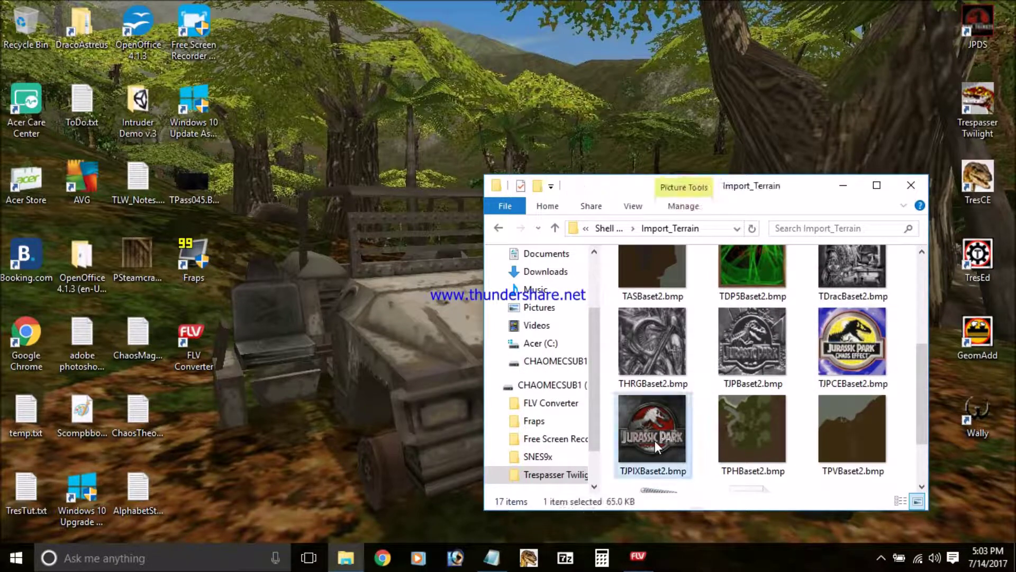
left_click(657, 472)
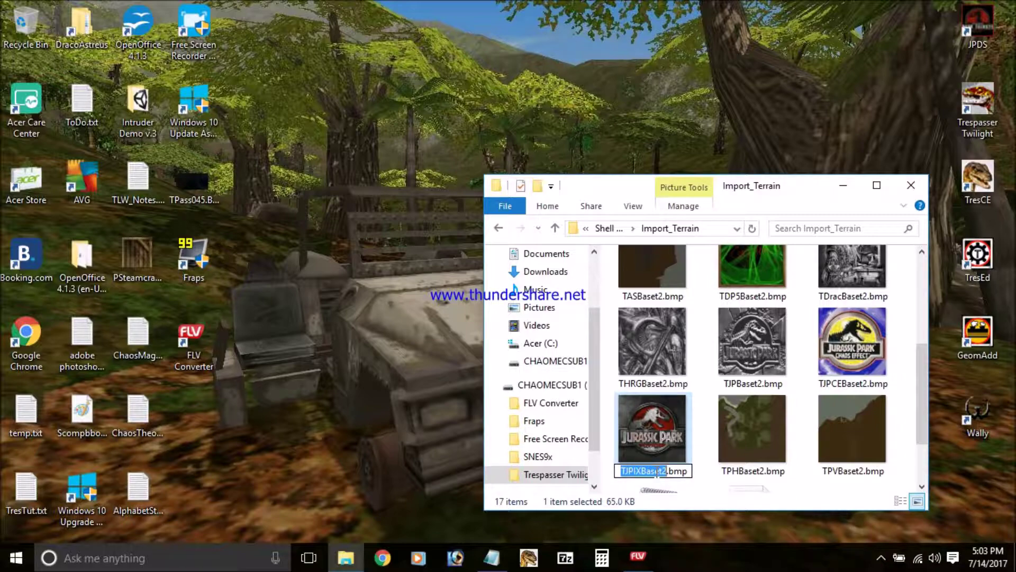
left_click_drag(927, 402, 928, 440)
left_click(642, 455)
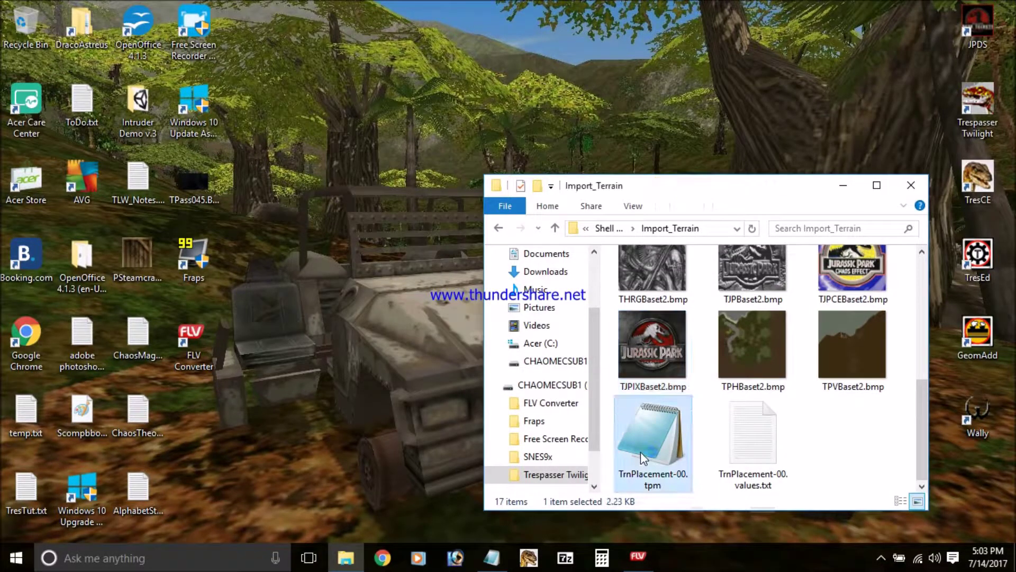
double_click(640, 452)
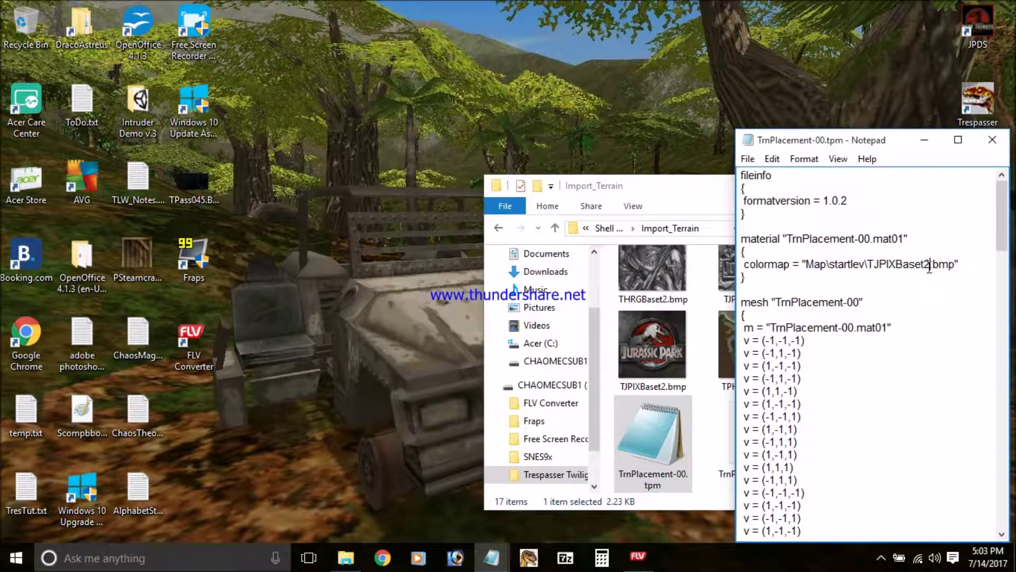
Step: Point TrnPlacement-00.tpm's colormap to Map\startlev\TJPIXBaset2.bmp, save it and close Notepad
left_click(659, 447)
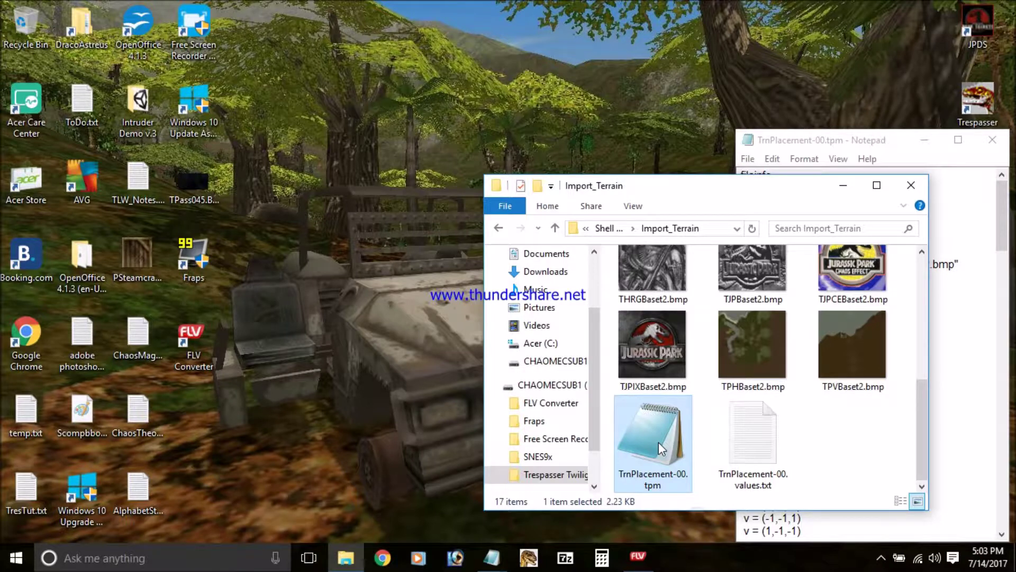
left_click(874, 144)
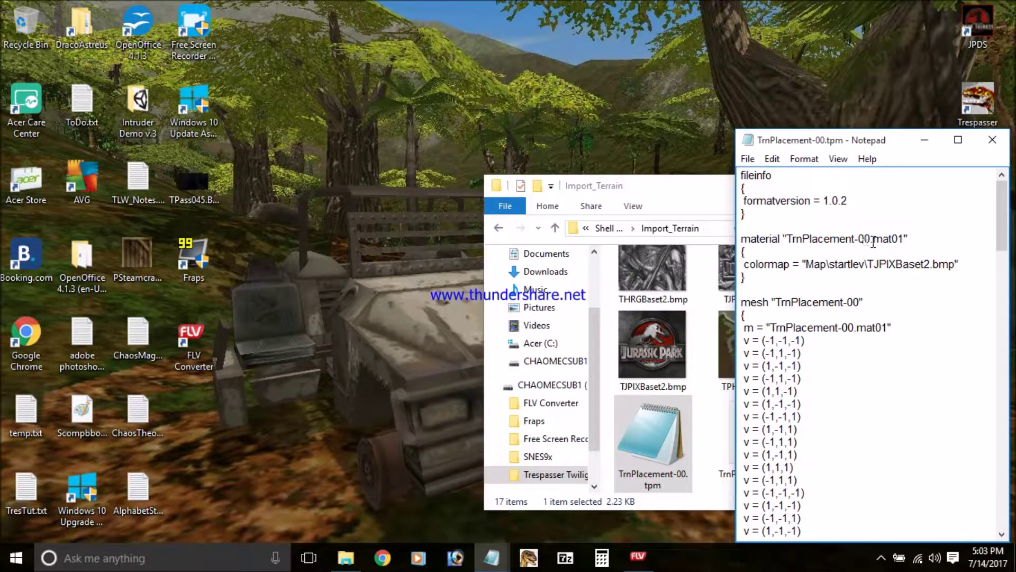
left_click_drag(924, 263, 930, 264)
key("shift+Left")
key("shift+Left")
key("shift+Left")
key("shift+Left")
key("shift+Left")
key("shift+Left")
key("shift+Left")
key("shift+Left")
key("shift+Left")
key("shift+Left")
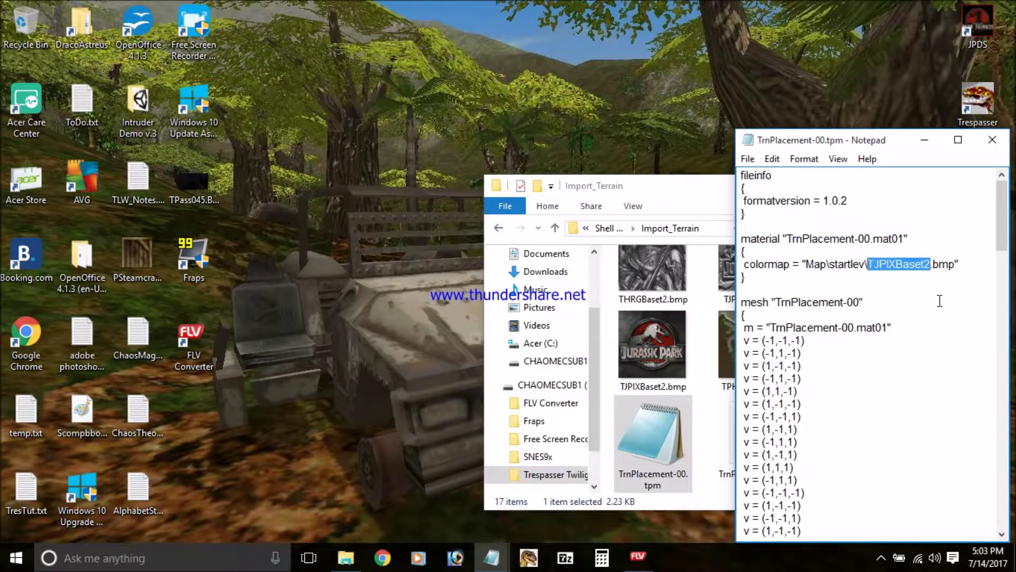
key("Right")
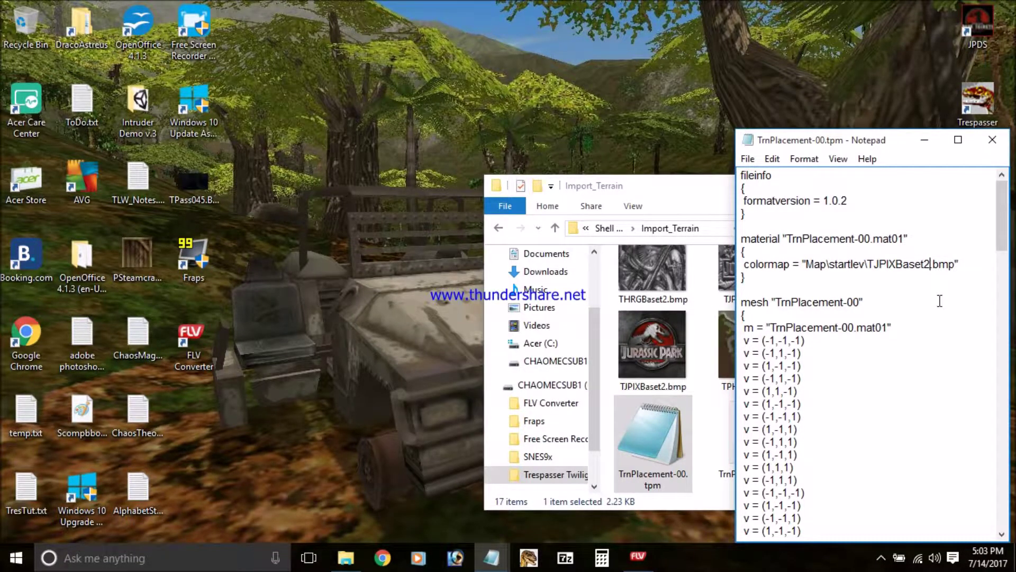
left_click(747, 159)
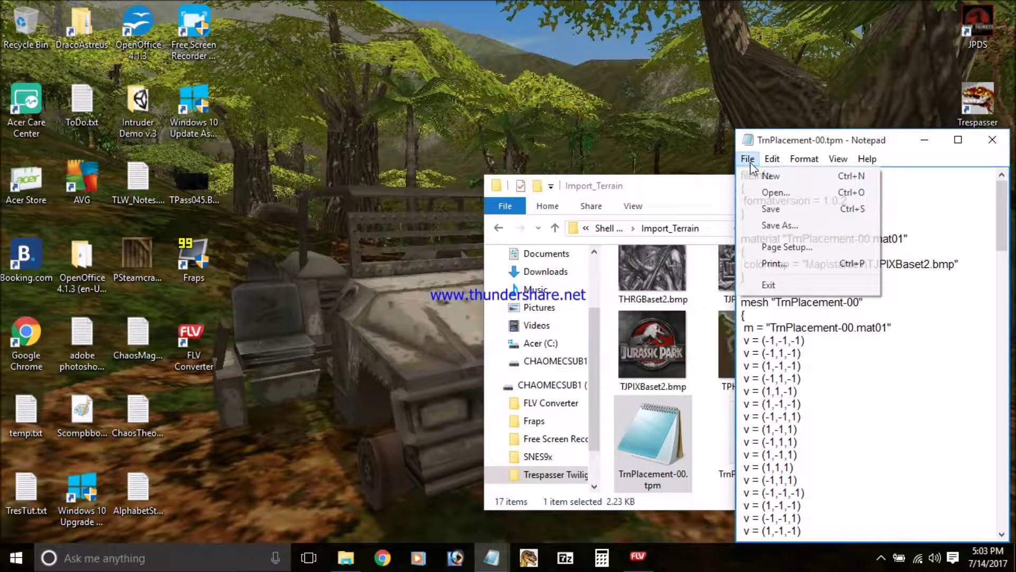
left_click(758, 214)
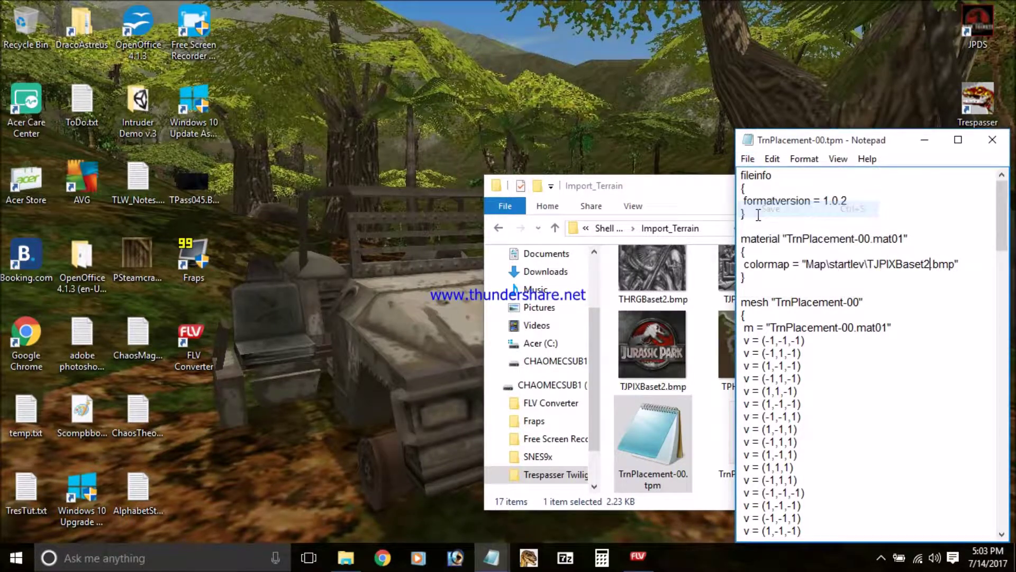
left_click(993, 139)
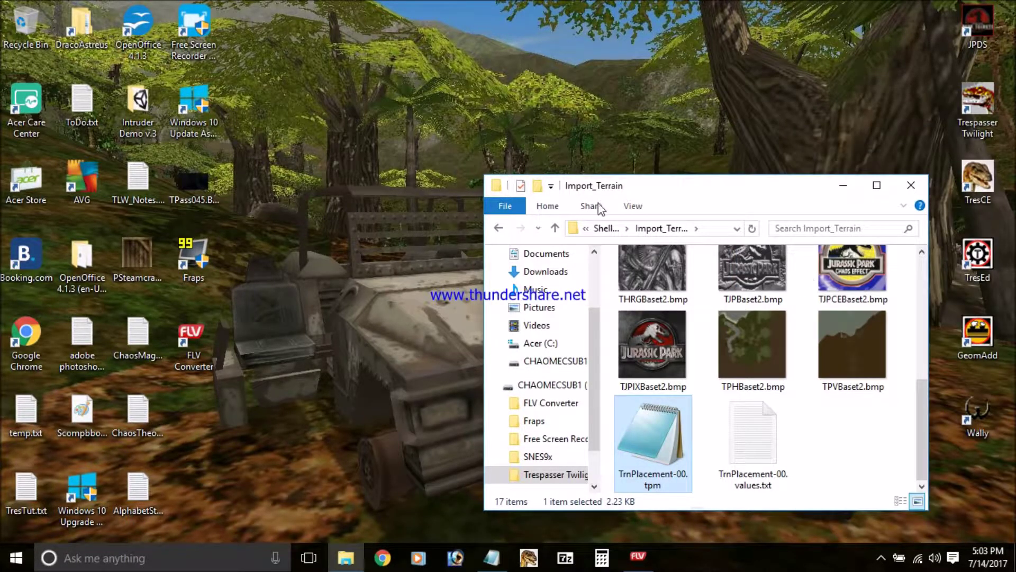
Step: Look through the Import_Terrain folder and its b96 and b116 terrain subfolders
left_click(499, 229)
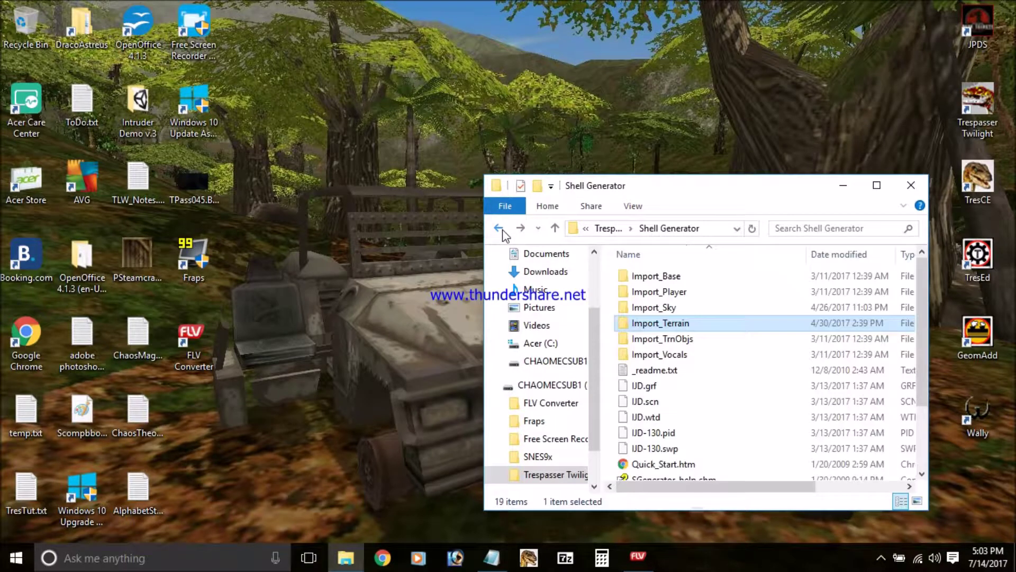
left_click(521, 229)
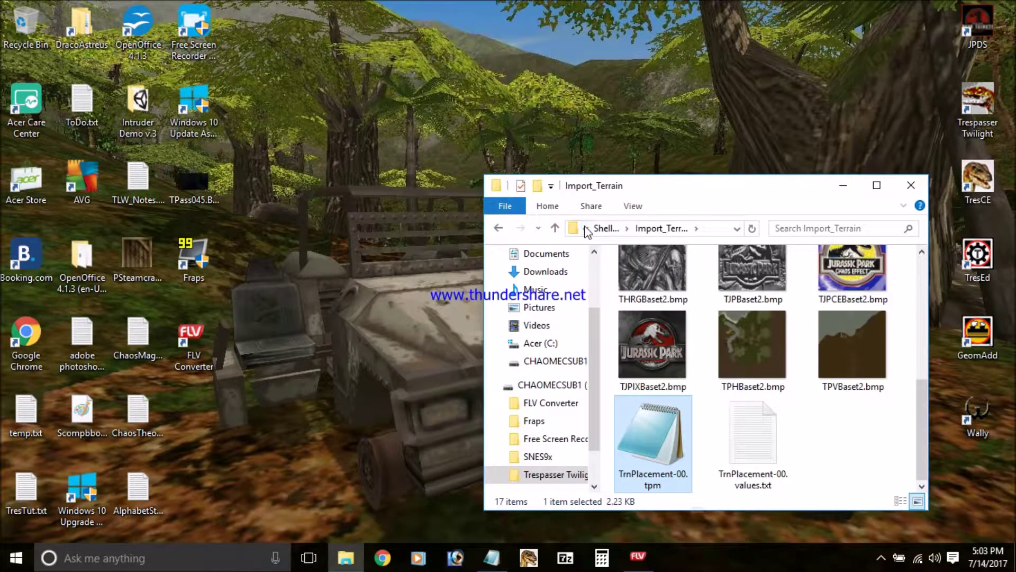
left_click(499, 230)
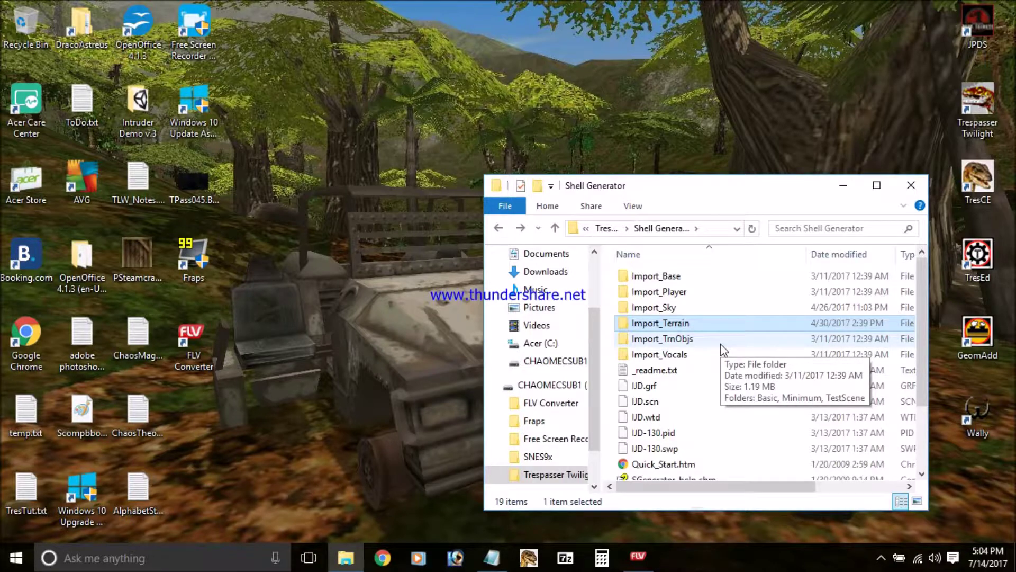
double_click(701, 324)
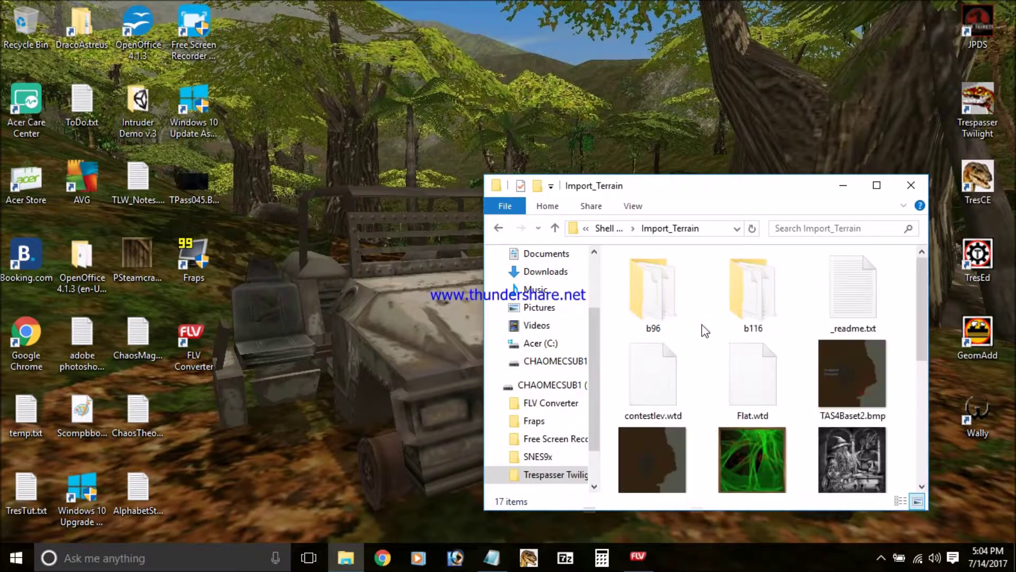
double_click(680, 313)
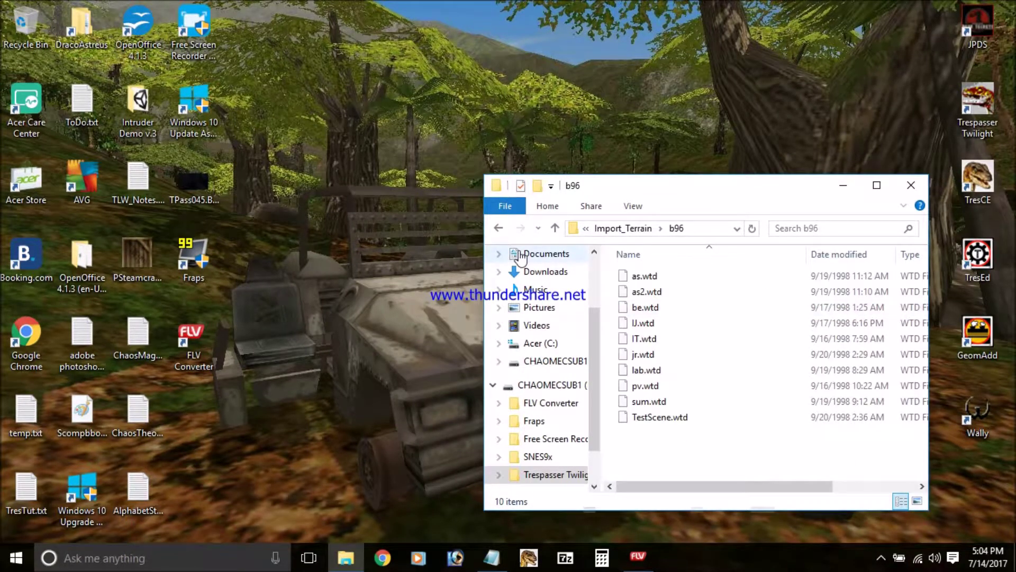
left_click(498, 229)
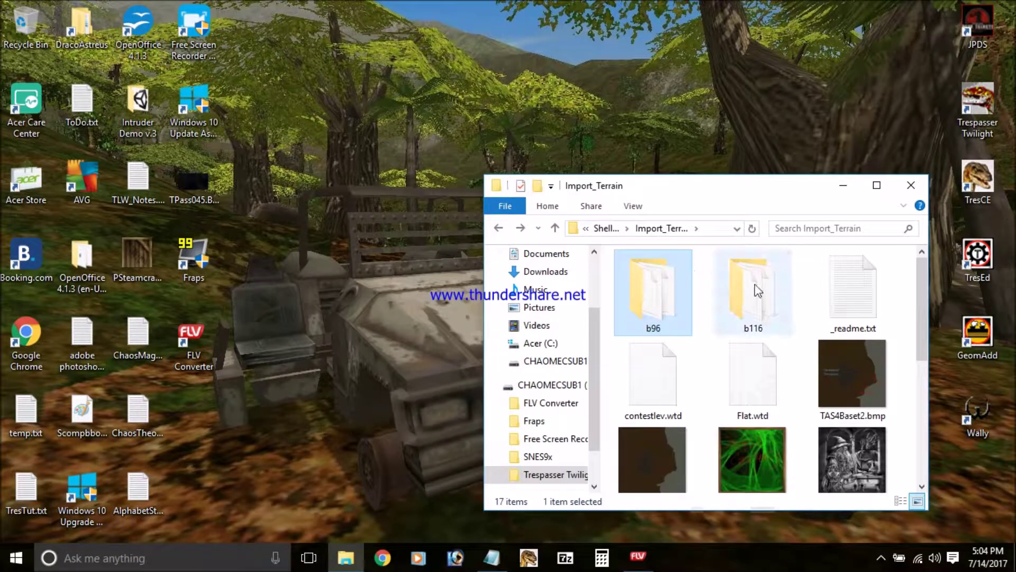
double_click(755, 284)
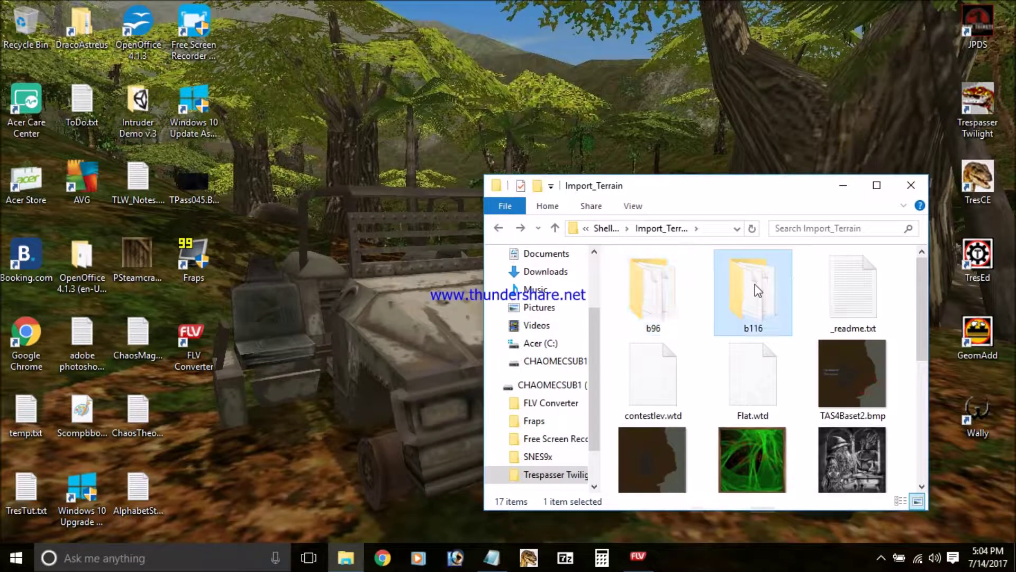
left_click(498, 228)
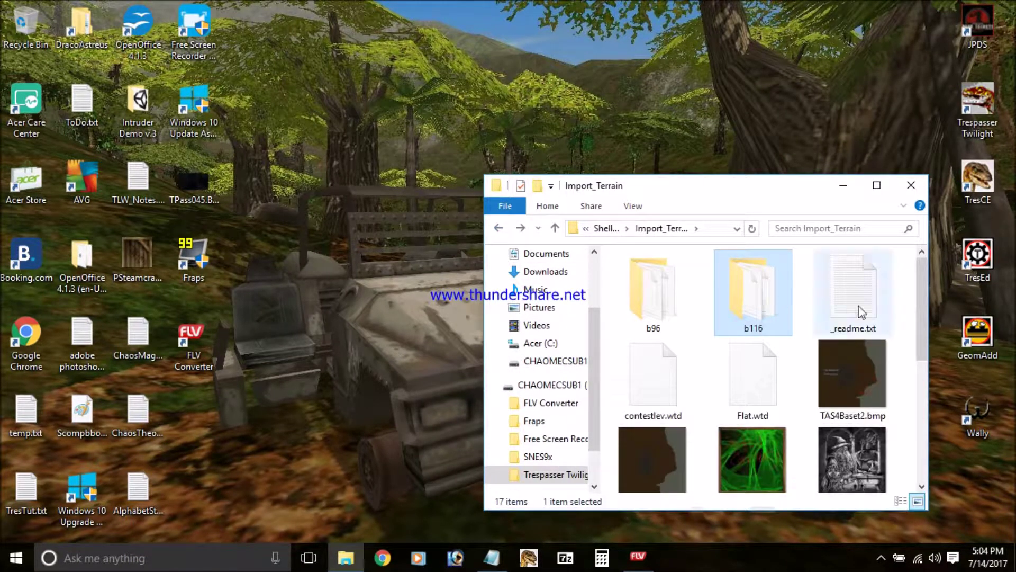
Step: Copy Flat.wtd into the Shell Generator folder and rename the copy TutLev1
left_click(773, 387)
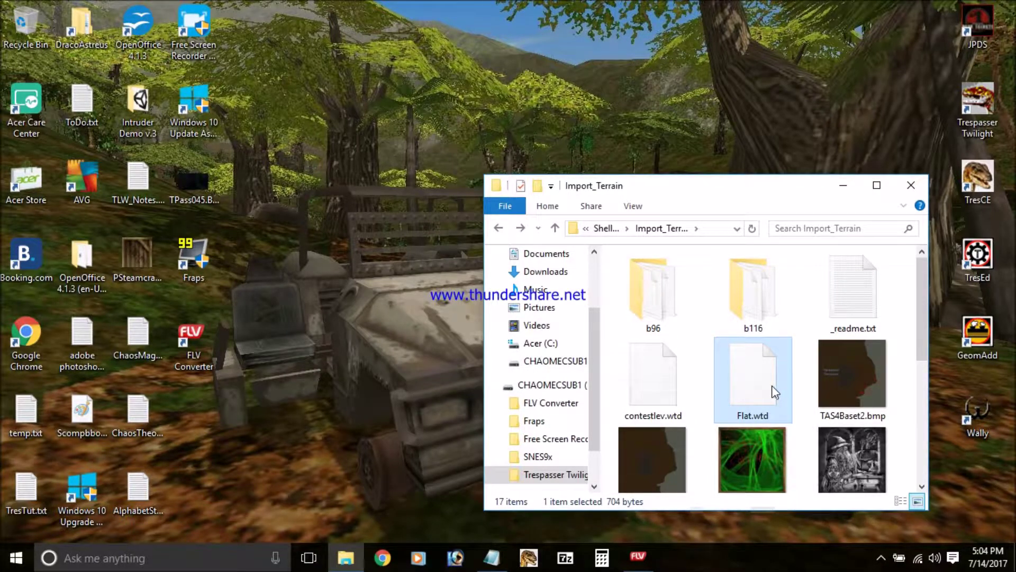
left_click(499, 228)
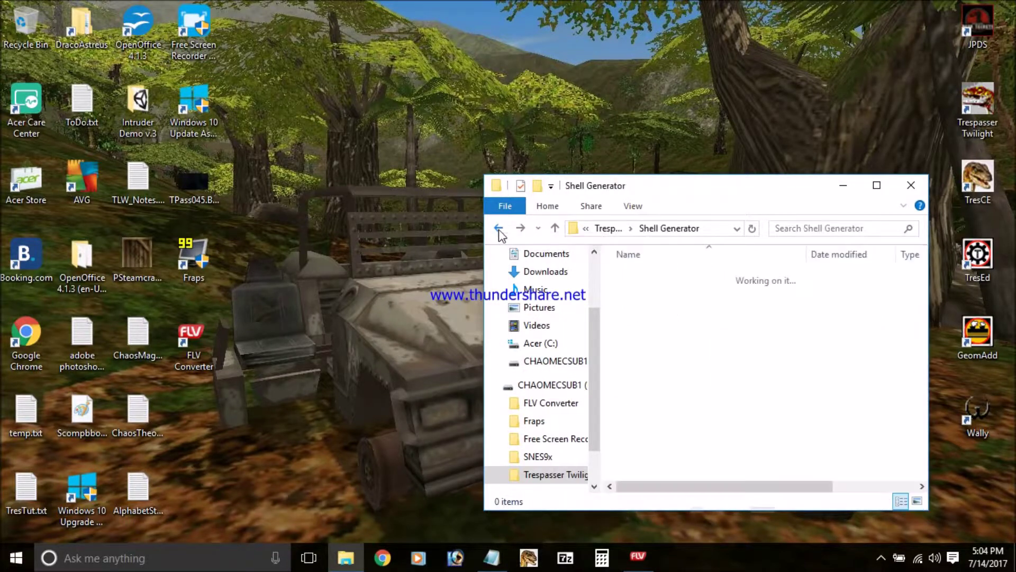
key("ctrl+v")
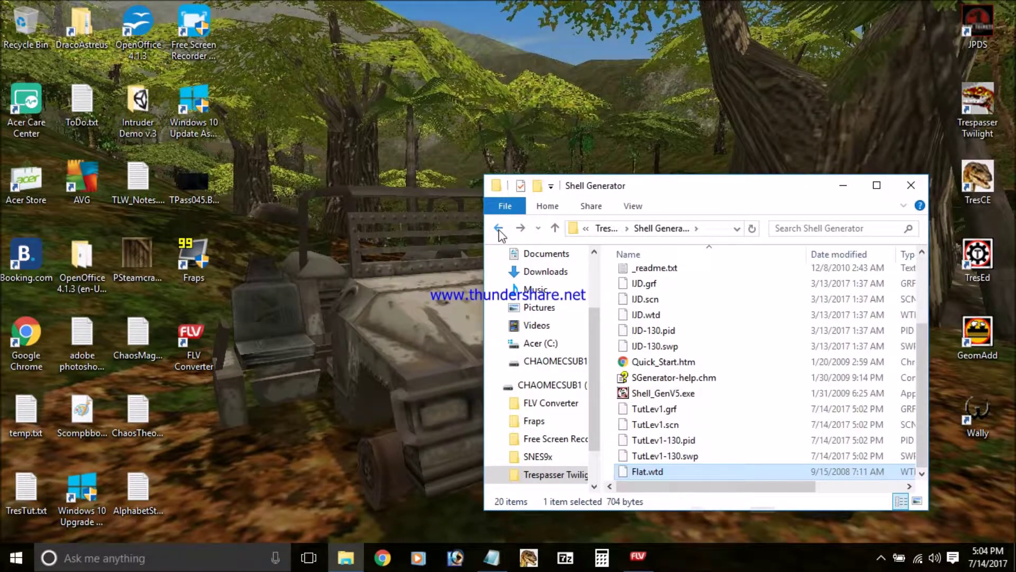
left_click(655, 470)
type("TutLev1.wtd")
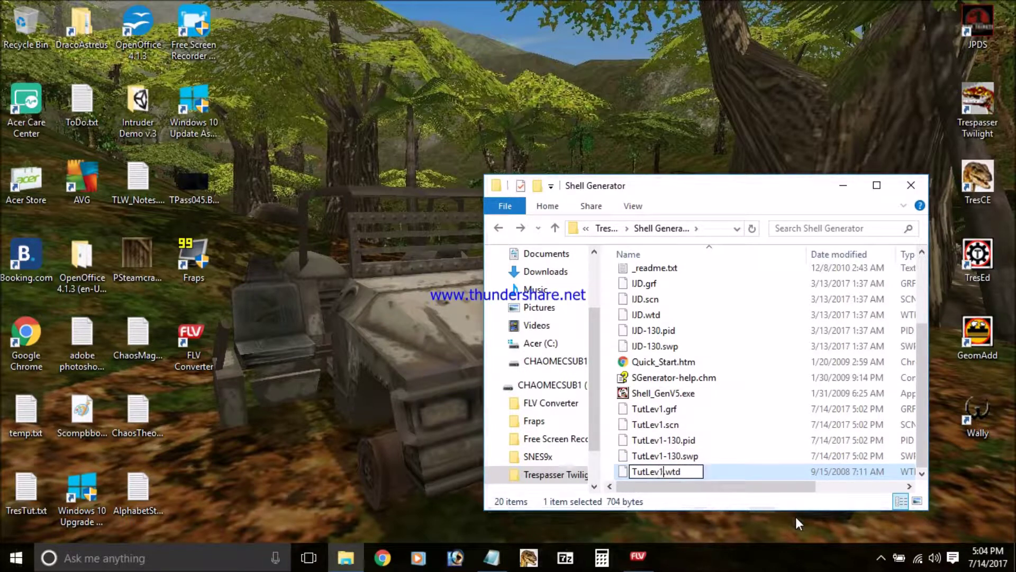
Step: Confirm the name TutLev1.wtd and select all five TutLev1 level files
key("Return")
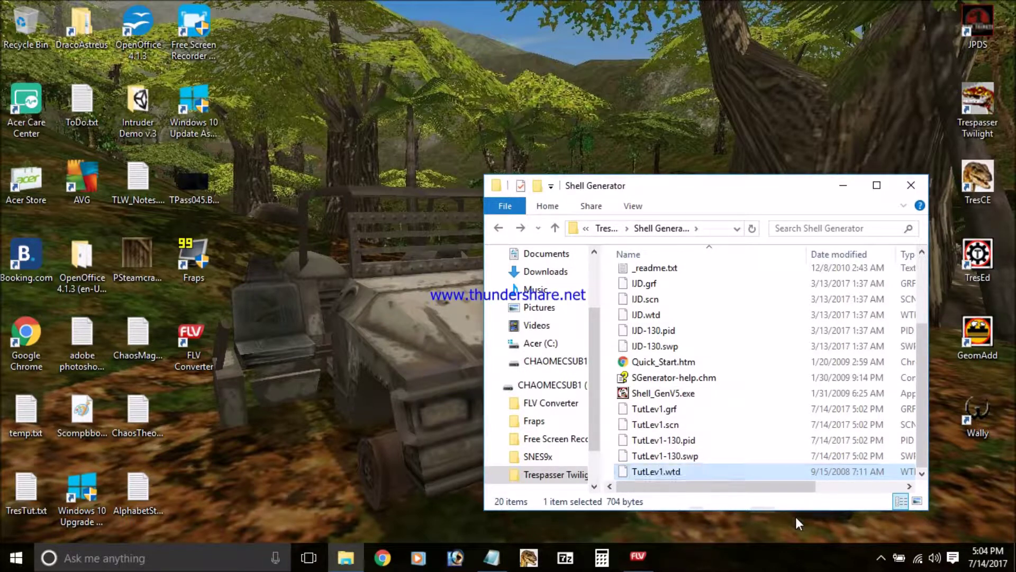
left_click(688, 456, "ctrl")
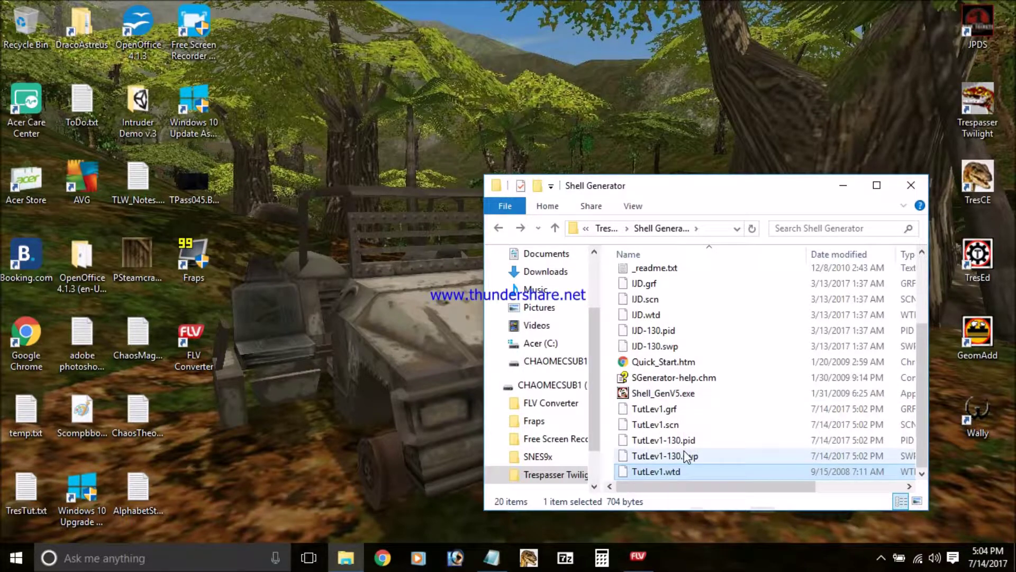
left_click(685, 439, "ctrl")
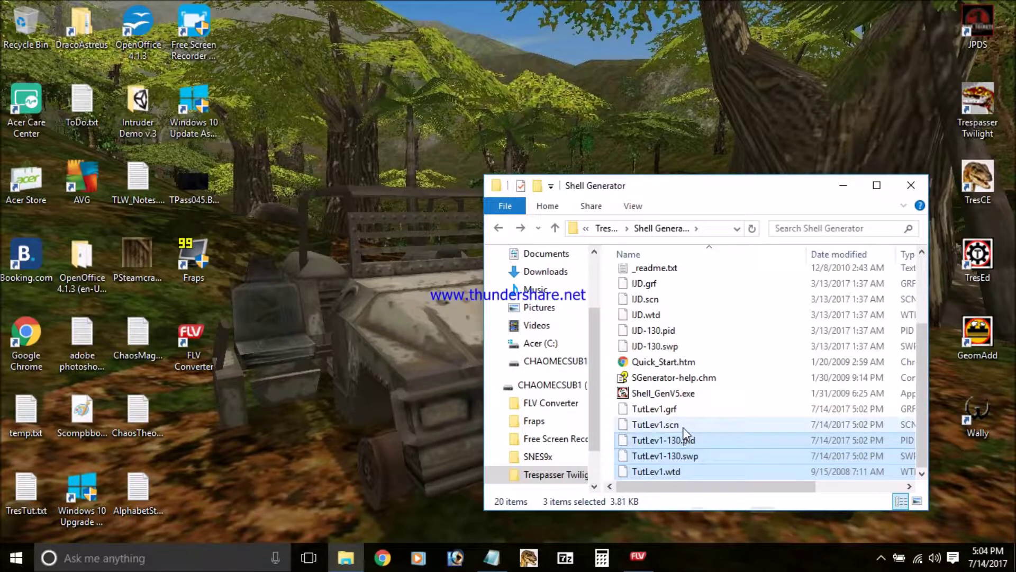
left_click(683, 424, "ctrl")
left_click(685, 410, "ctrl")
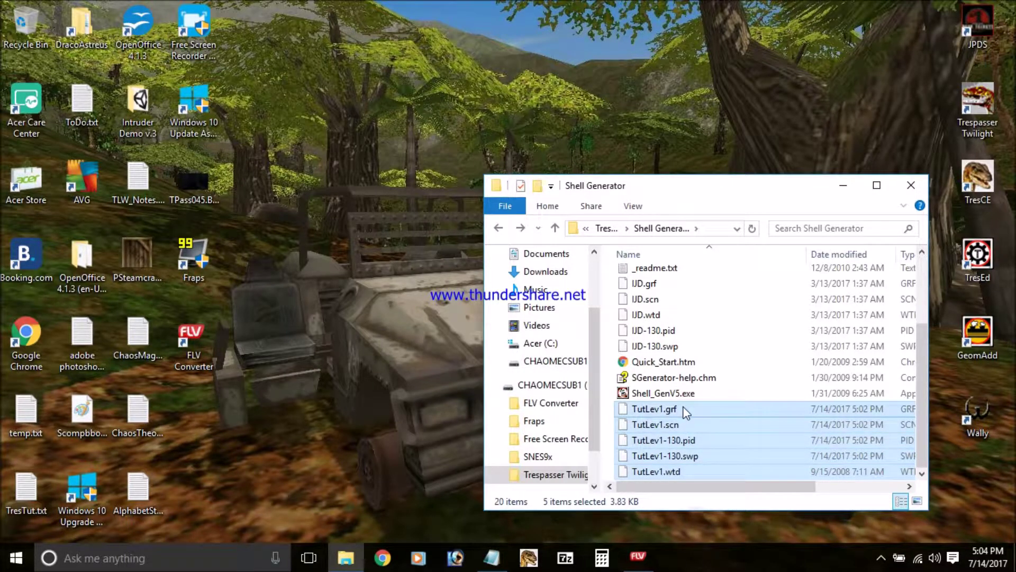
Step: Paste the five TutLev1 files into the TresCE\data folder
left_click(500, 234)
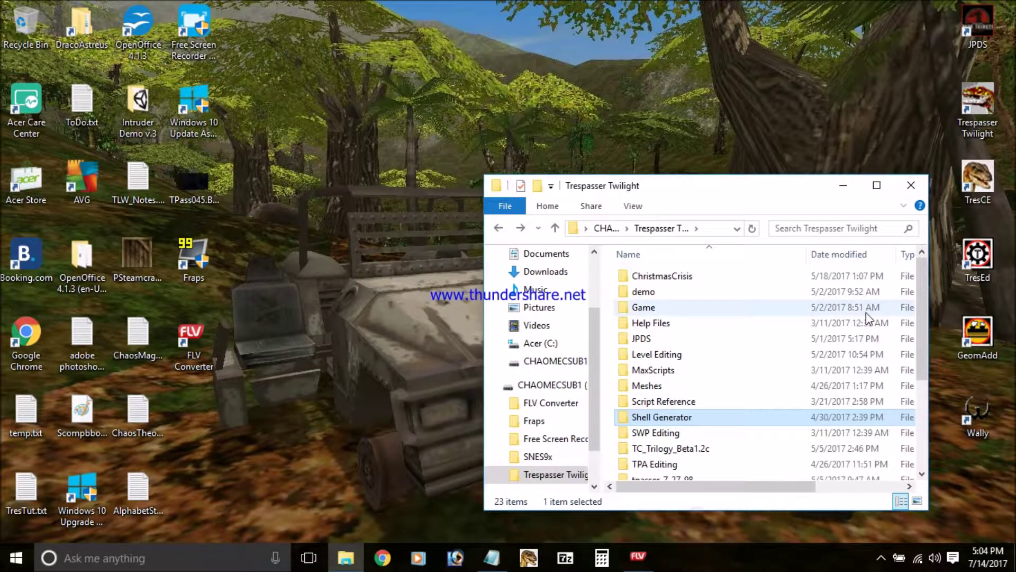
left_click_drag(925, 327, 935, 426)
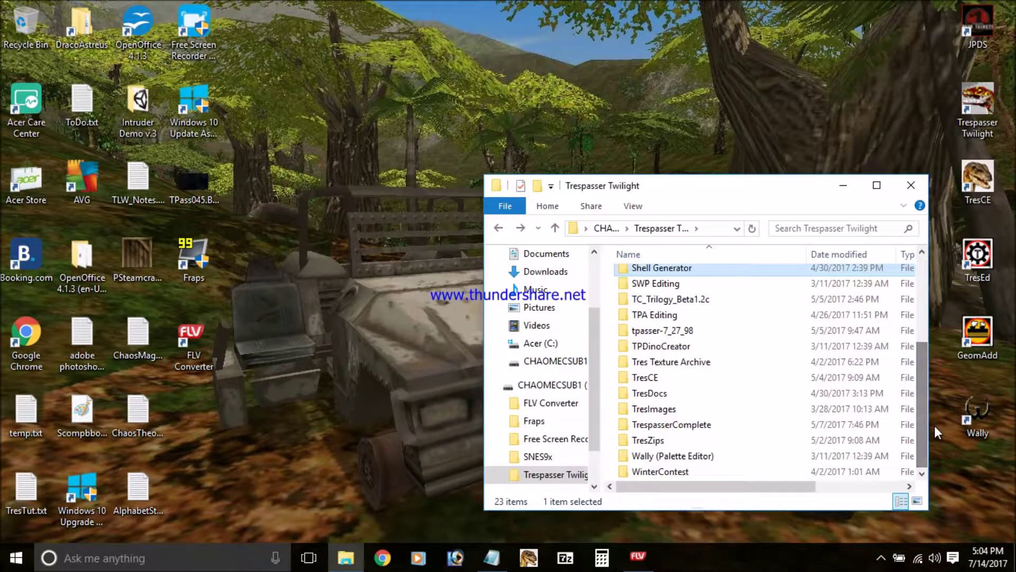
double_click(794, 377)
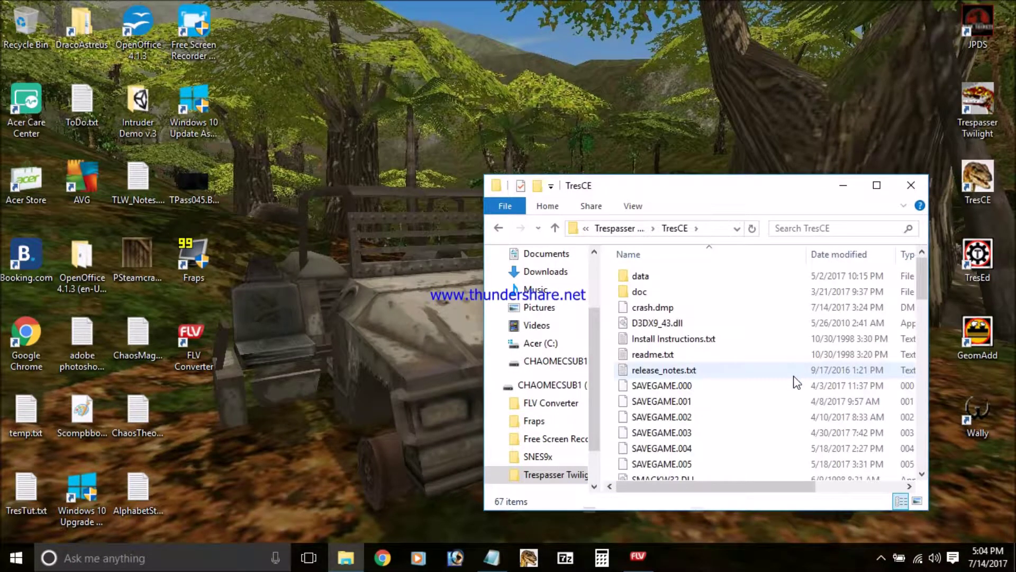
double_click(696, 275)
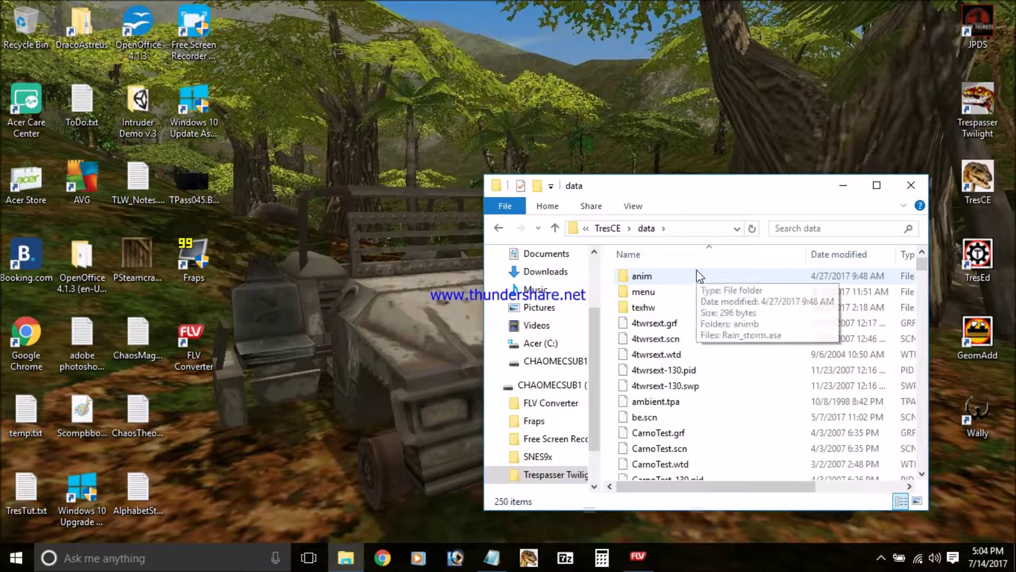
key("ctrl+v")
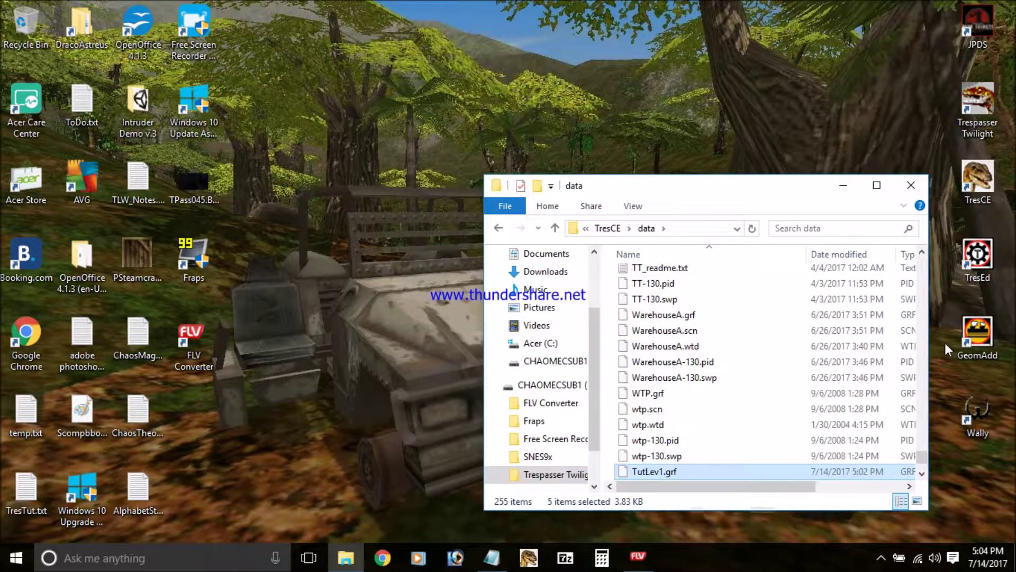
scroll(925, 453, "down", 2)
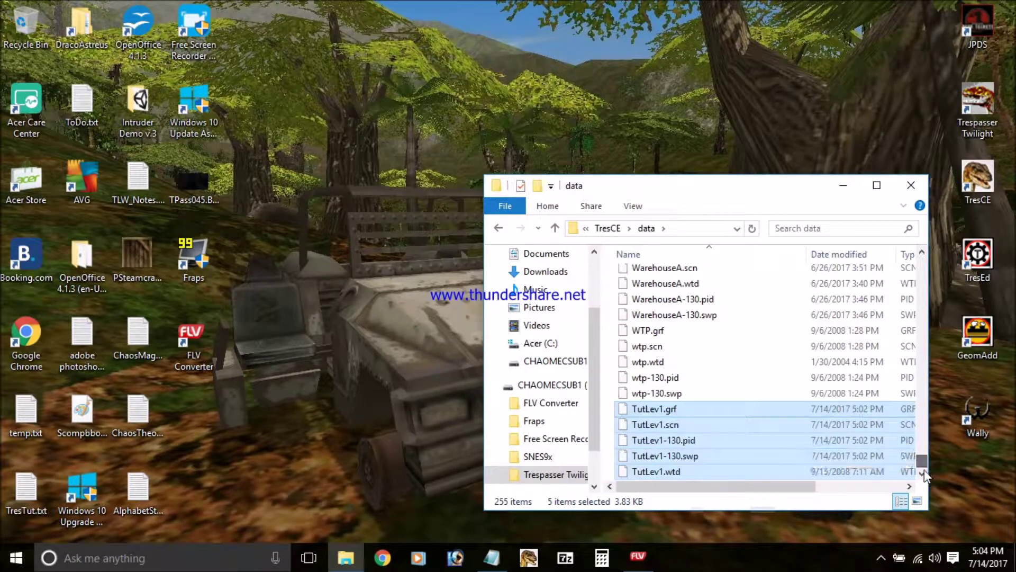
left_click(500, 228)
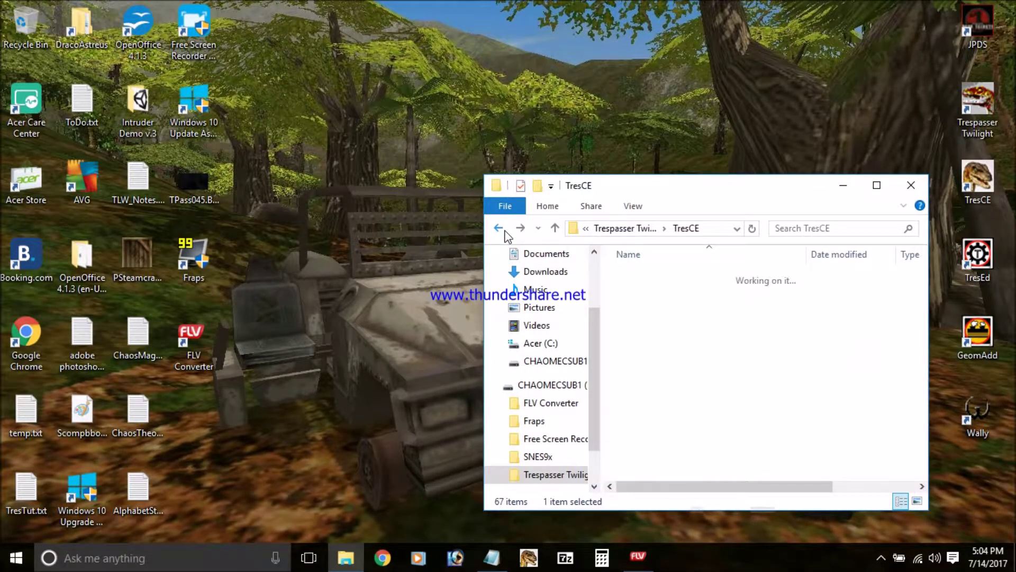
left_click(505, 232)
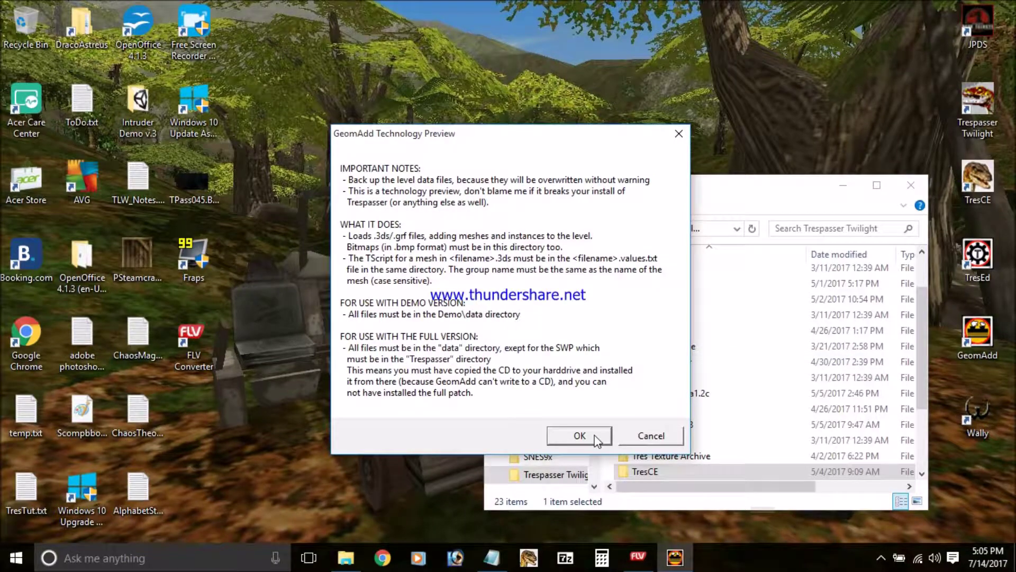
Step: Start a single-file import in GeomAdd targeting the TutLev1.scn level
left_click(589, 435)
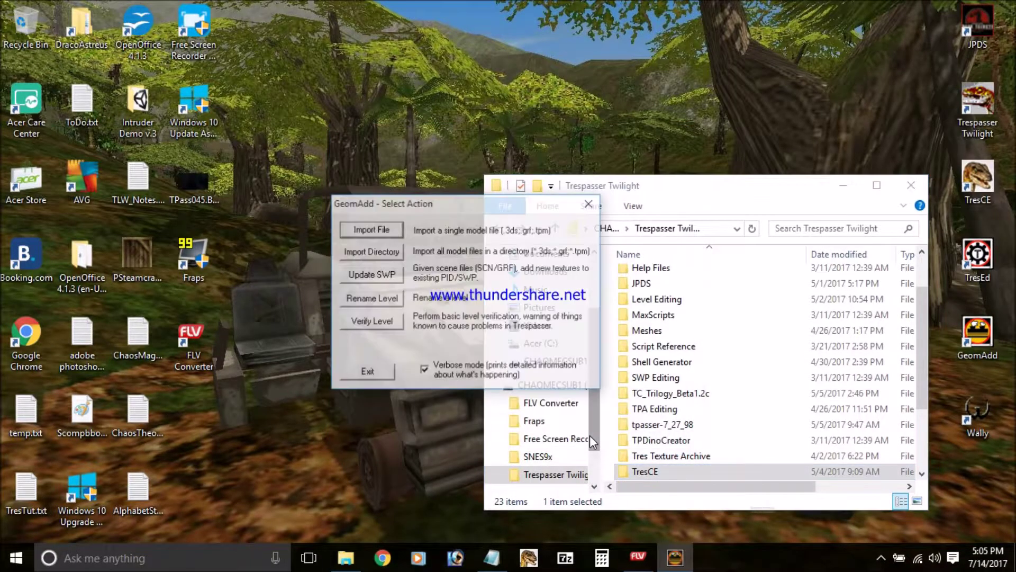
left_click(391, 232)
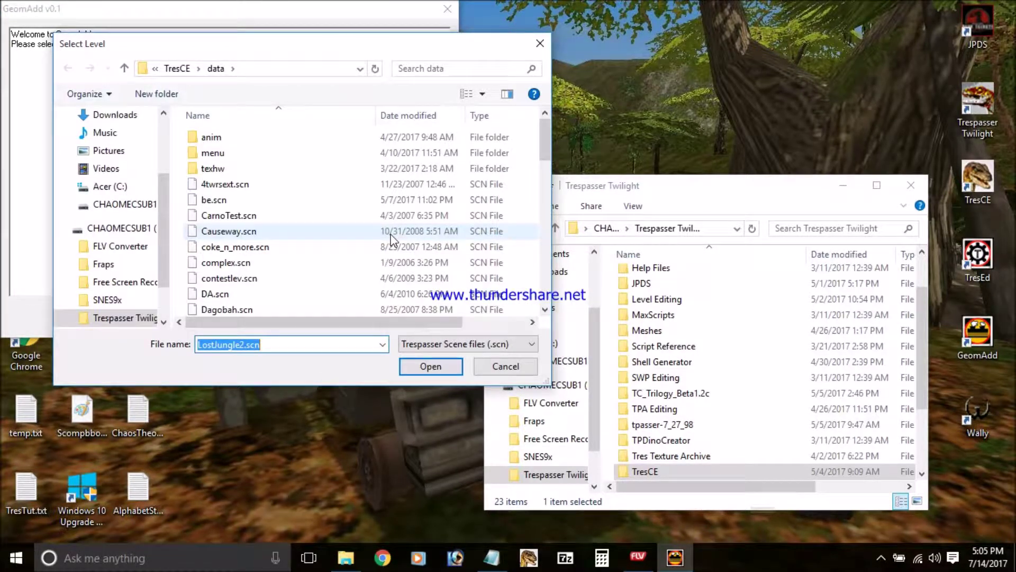
left_click(357, 217)
key("t")
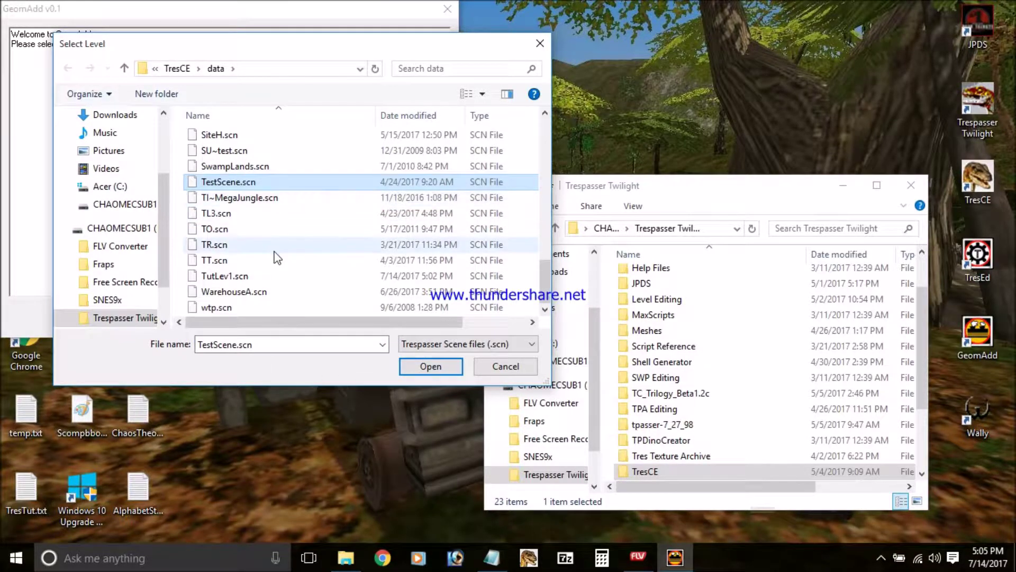
double_click(264, 279)
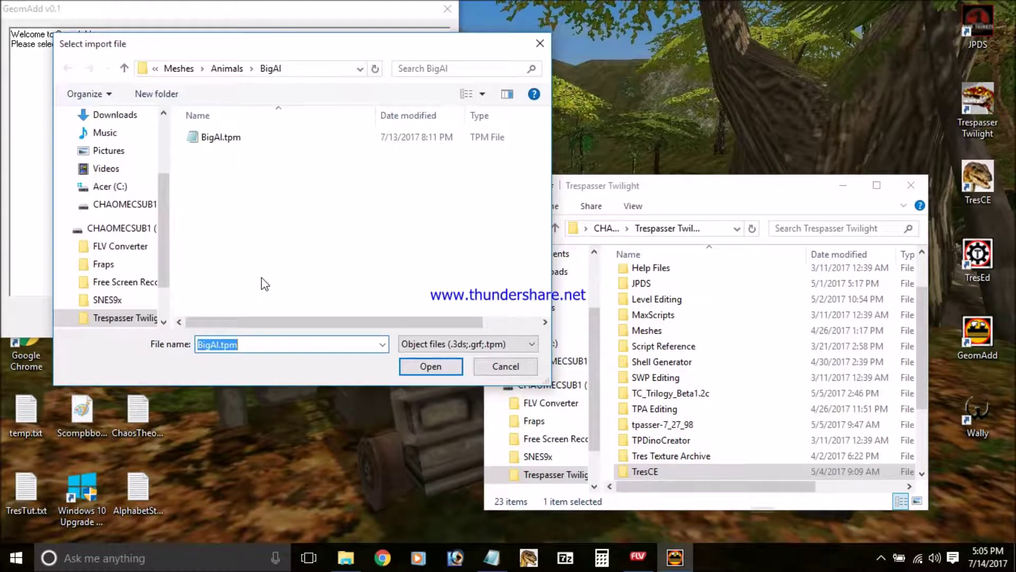
Step: Import Shell Generator\Import_Terrain\TrnPlacement-00.tpm with default options and save the level
left_click(127, 74)
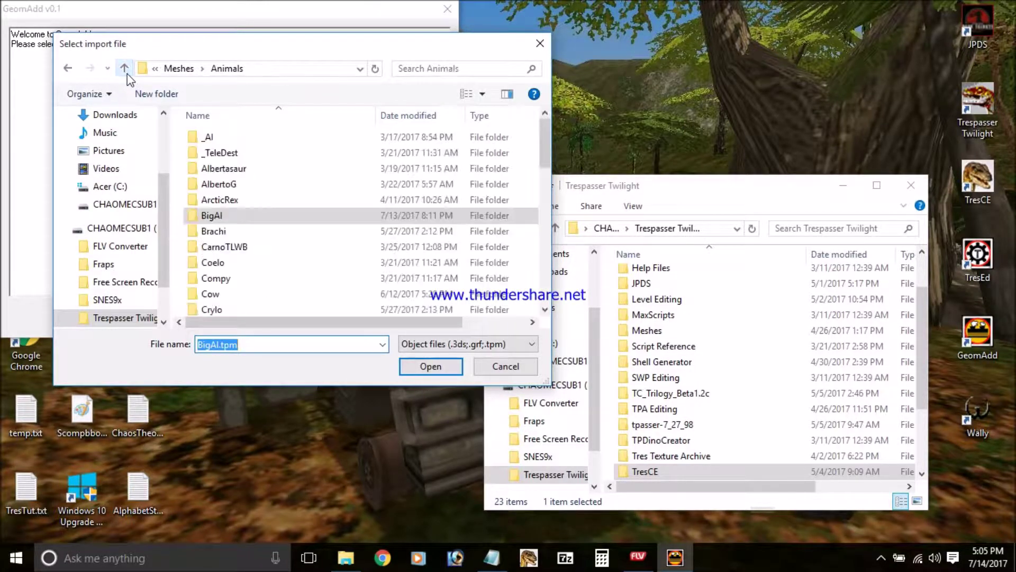
left_click(127, 74)
left_click(127, 74)
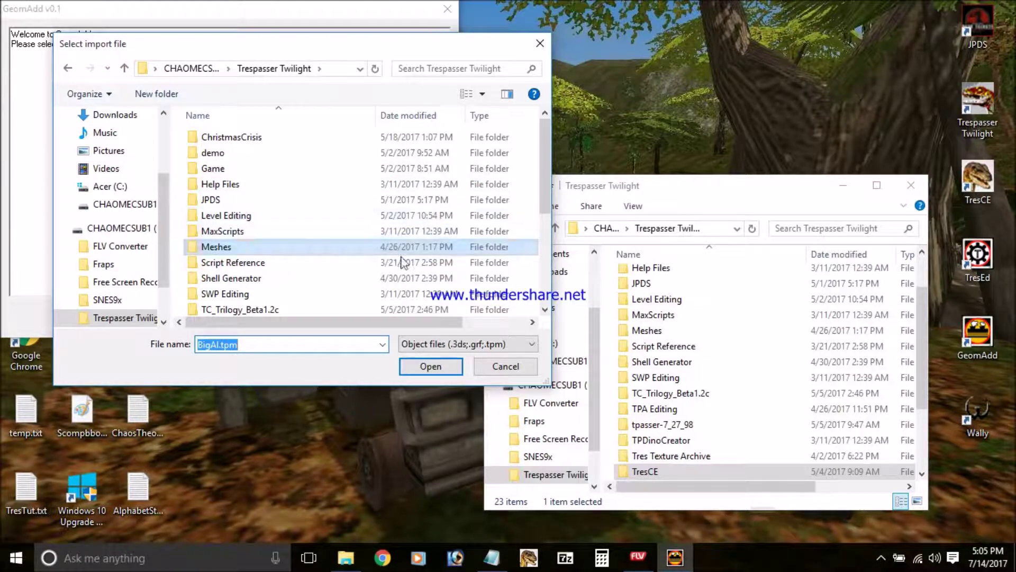
left_click(342, 279)
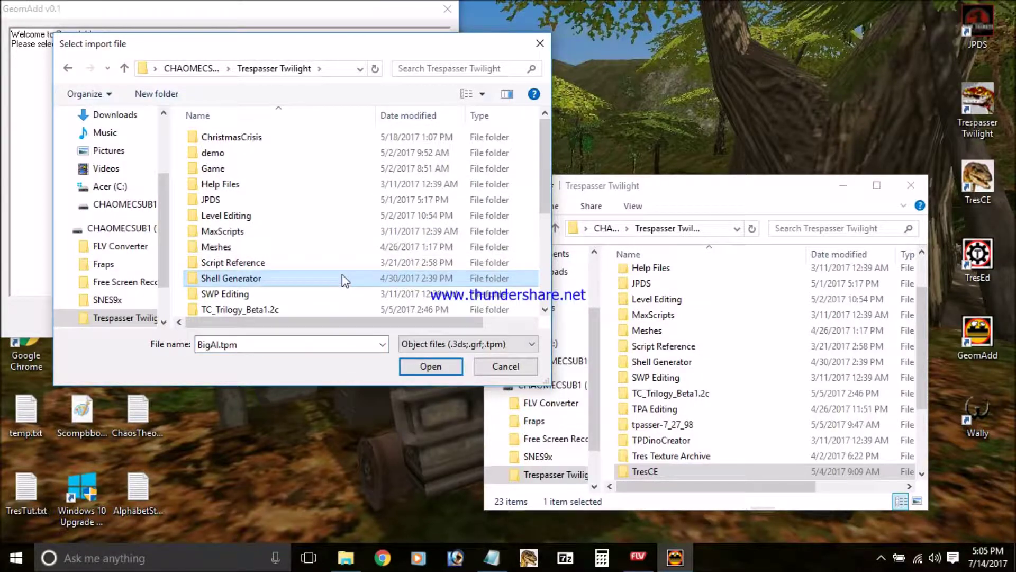
double_click(342, 276)
double_click(271, 184)
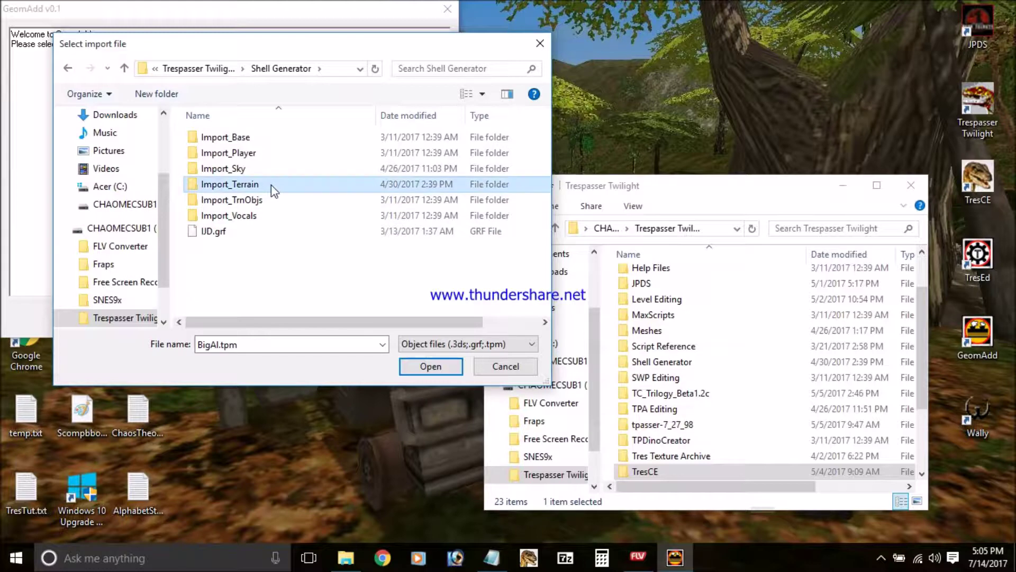
double_click(268, 171)
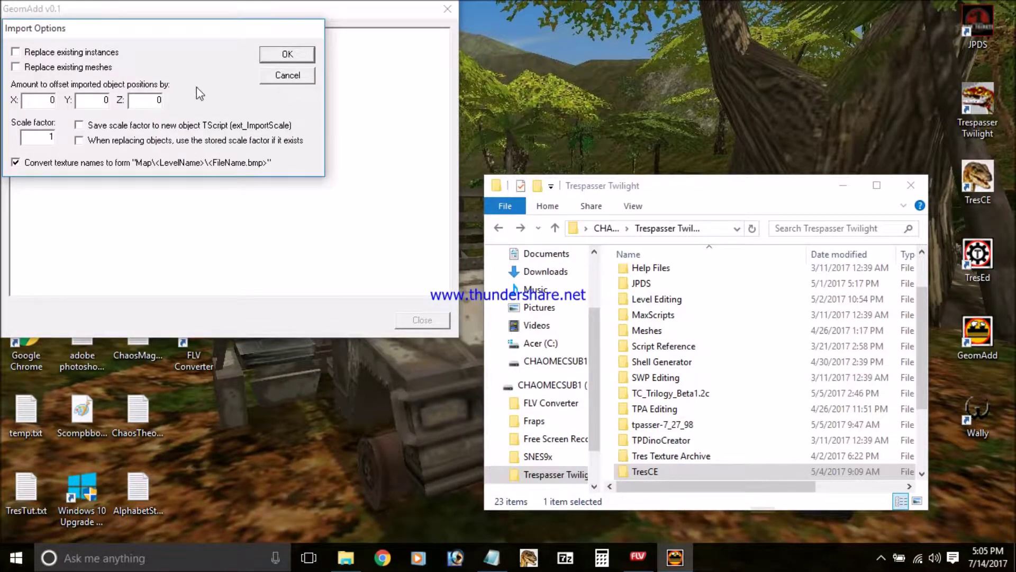
left_click(290, 55)
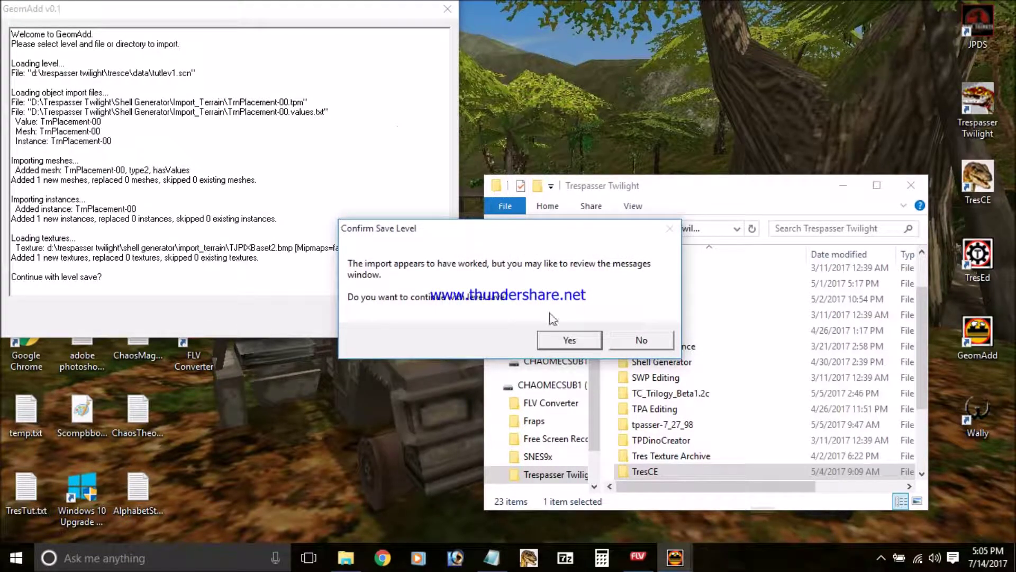
left_click(569, 340)
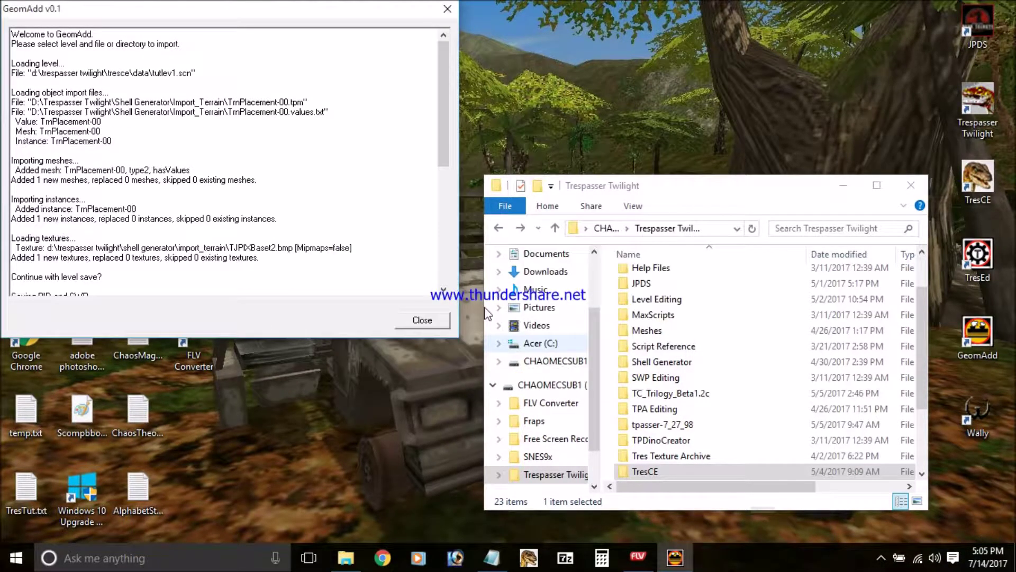
left_click_drag(443, 149, 450, 271)
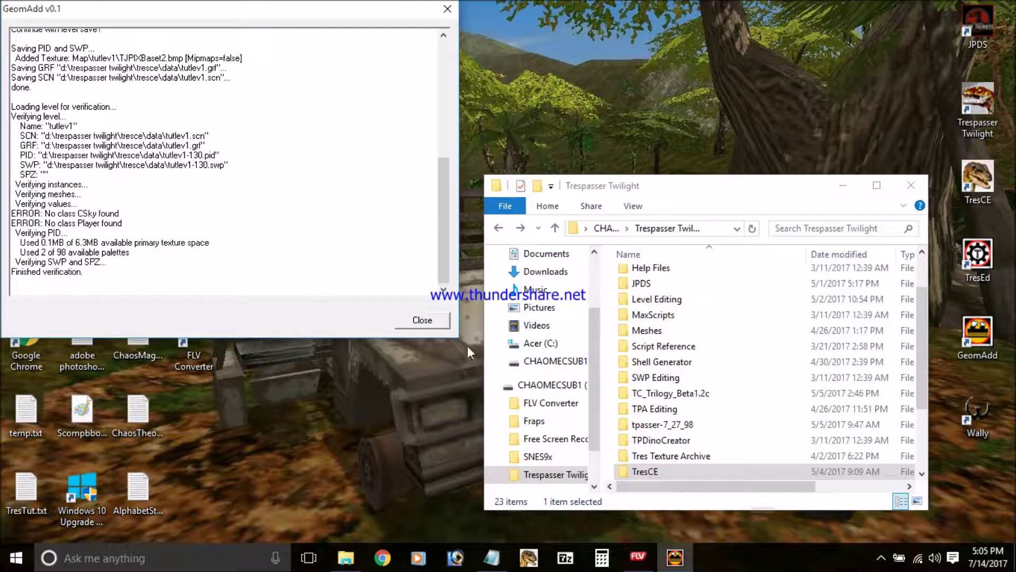
left_click(437, 324)
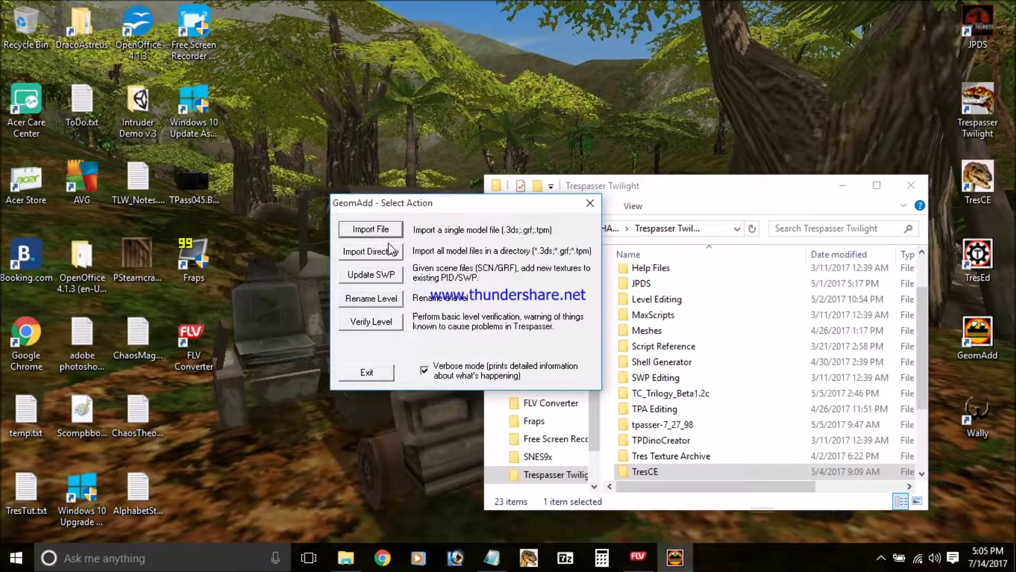
Step: Import Import_Vocals\Dinos - Tres.tpm into TutLev1.scn with default options and save
left_click(387, 232)
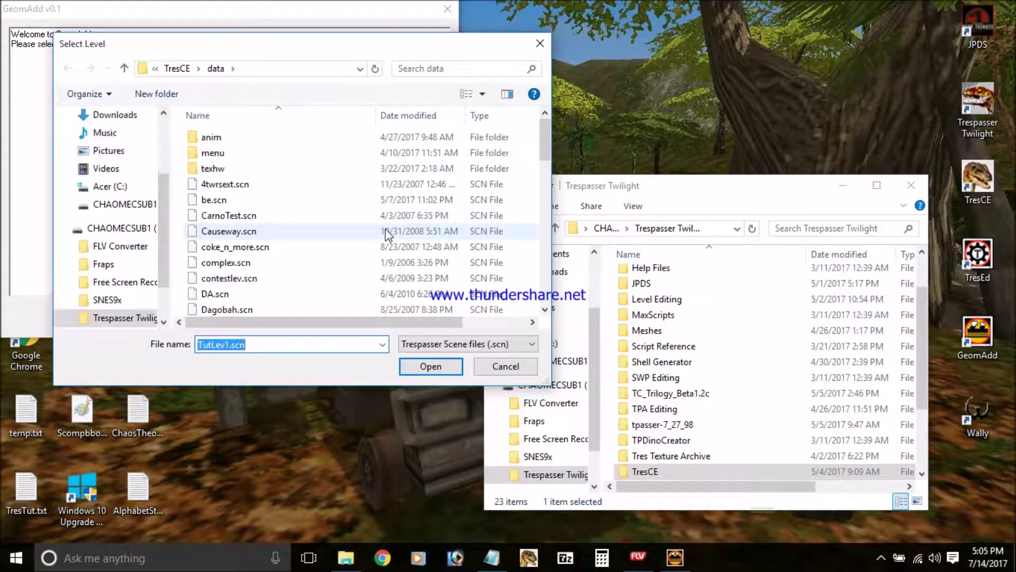
left_click(430, 367)
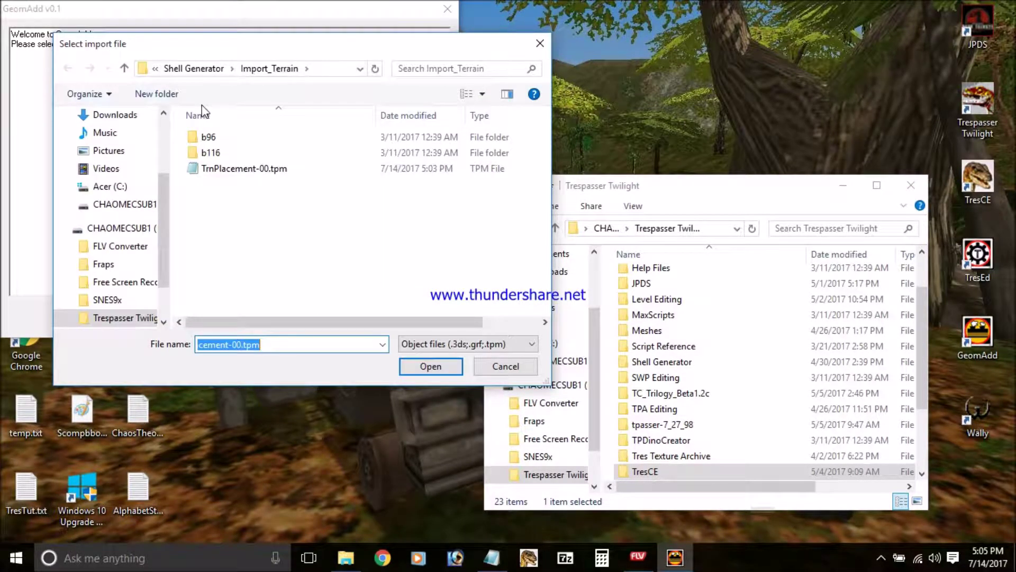
left_click(124, 67)
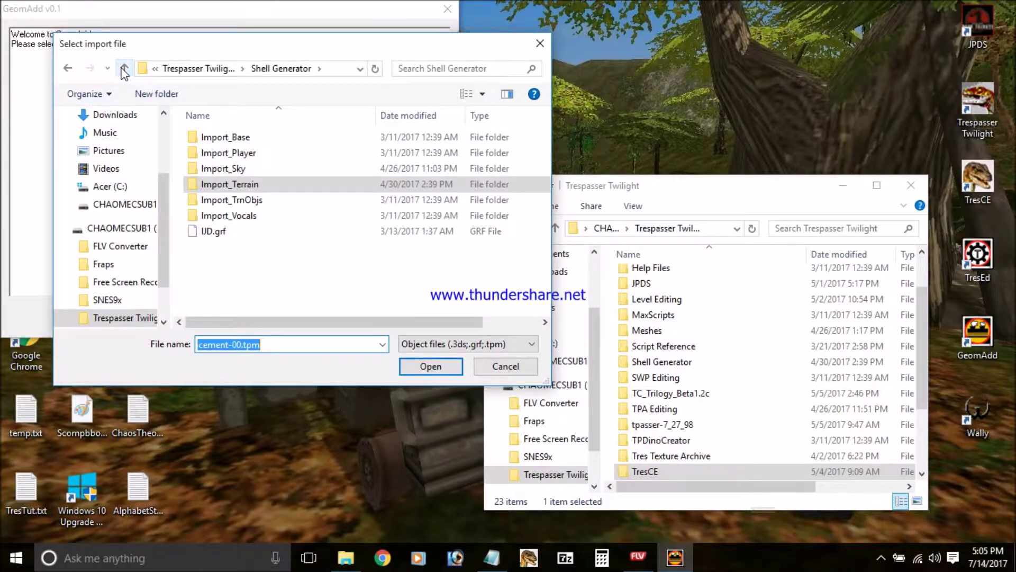
double_click(255, 217)
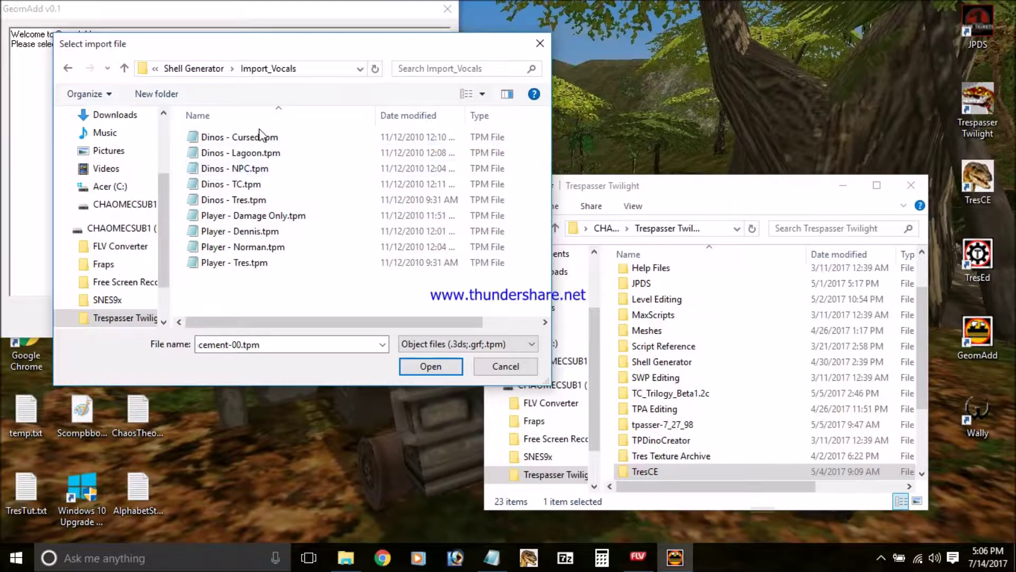
double_click(267, 200)
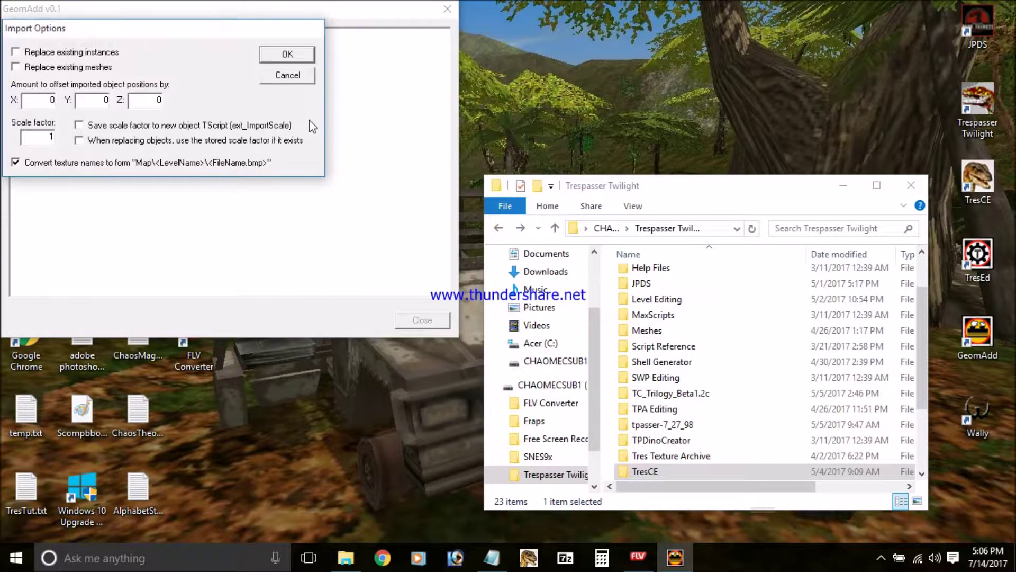
left_click(287, 55)
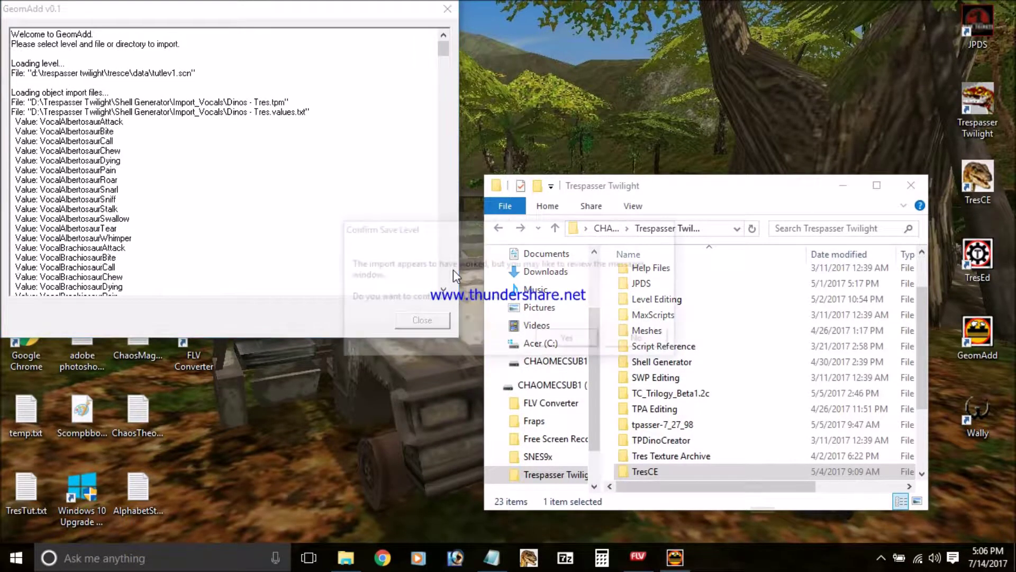
left_click(566, 338)
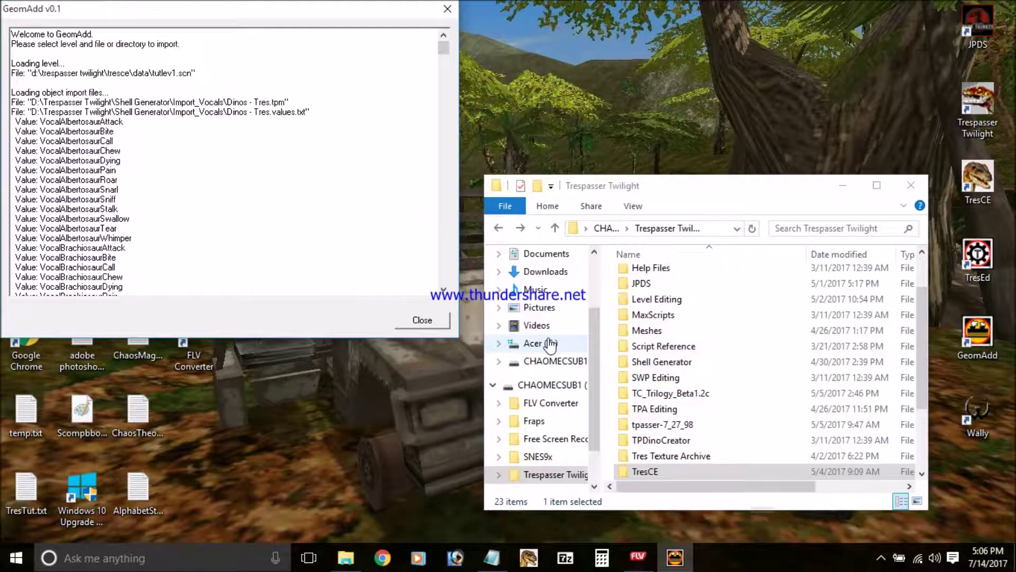
left_click(439, 320)
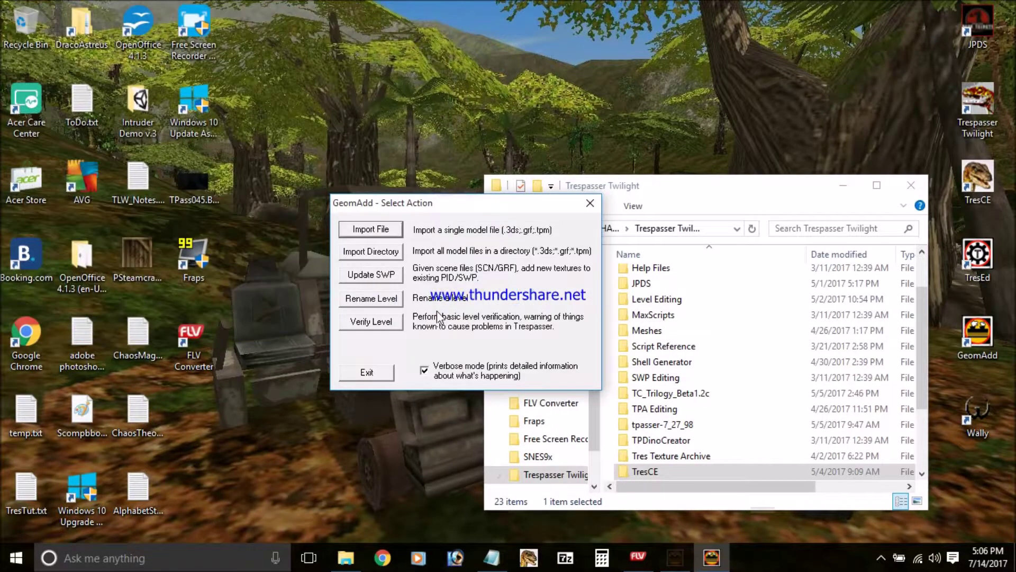
Step: Import Player - Tres.tpm into TutLev1.scn with default options and save
left_click(394, 235)
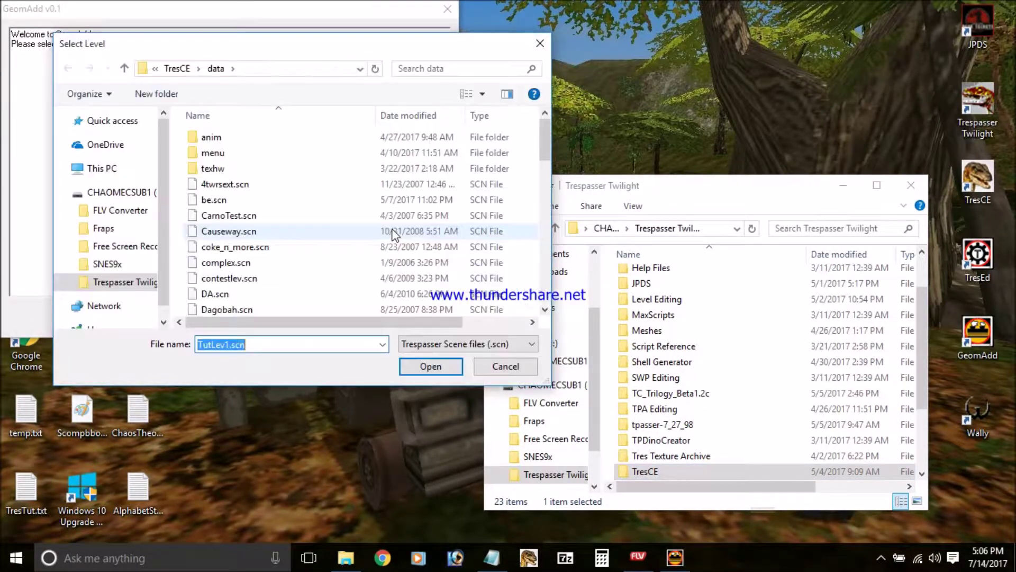
left_click(430, 366)
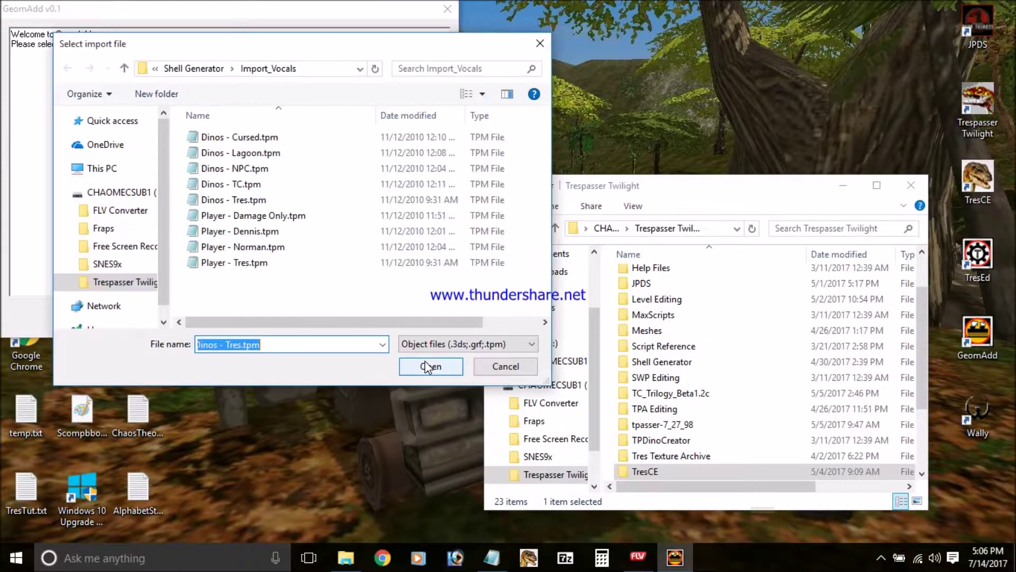
double_click(288, 263)
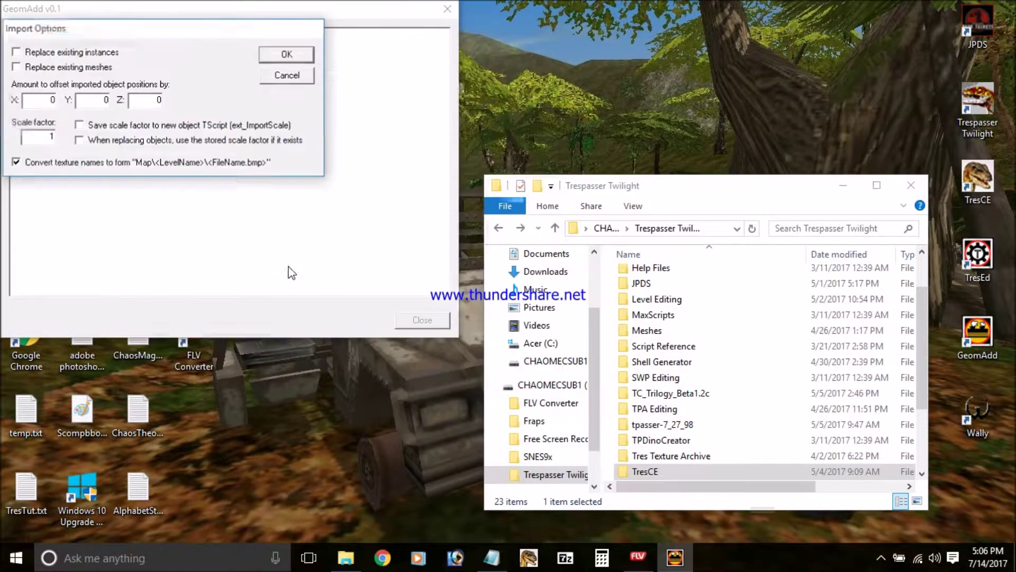
left_click(305, 59)
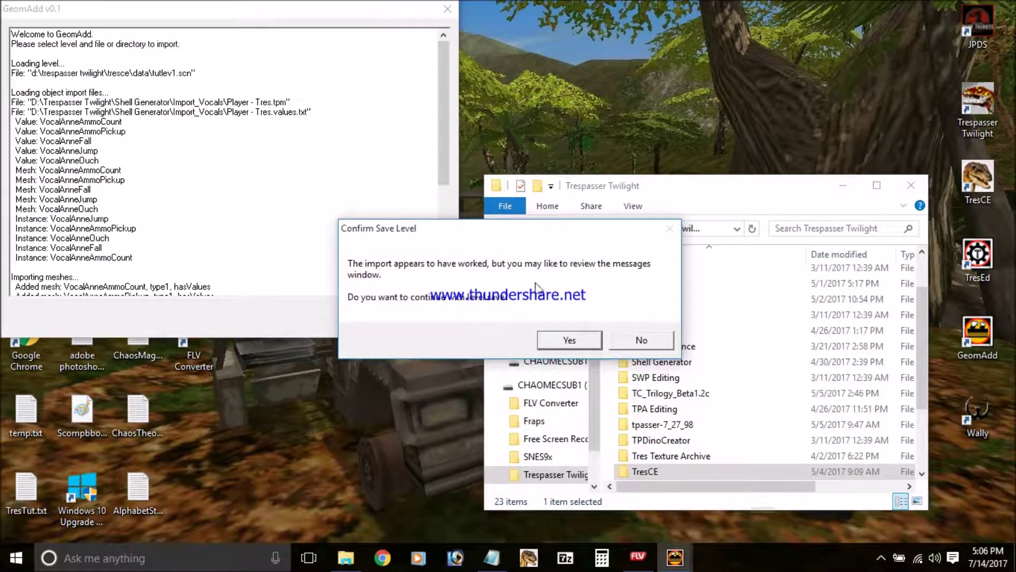
left_click(567, 340)
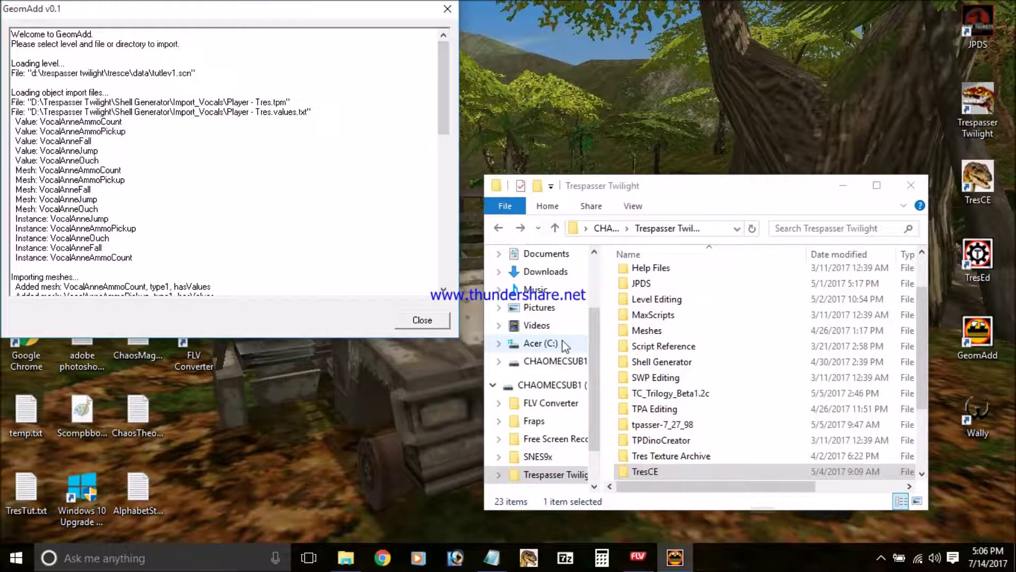
left_click(443, 323)
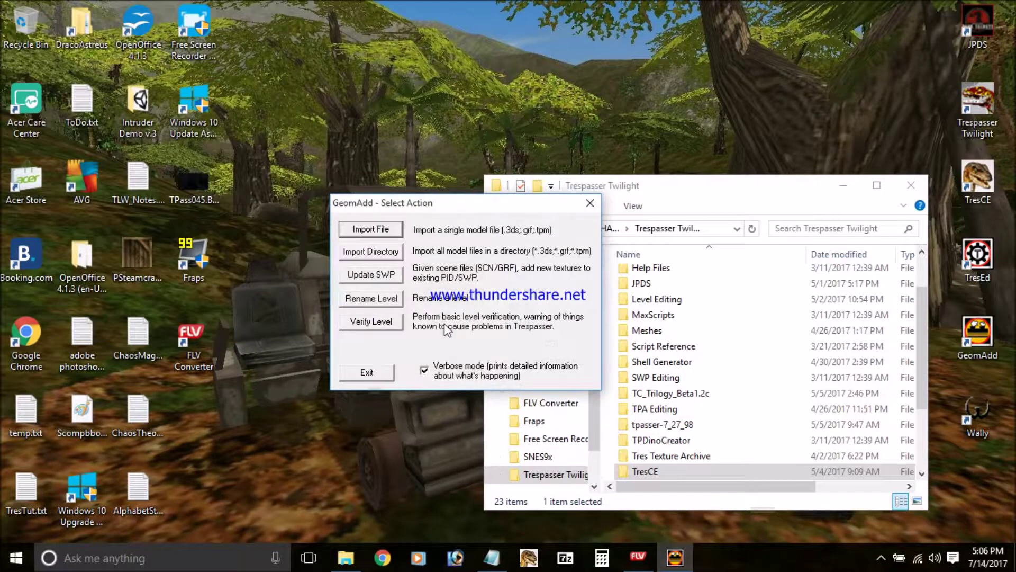
Step: Import Import_Player\Anne116\Anne.tpm into TutLev1.scn with default options and save the level
left_click(393, 233)
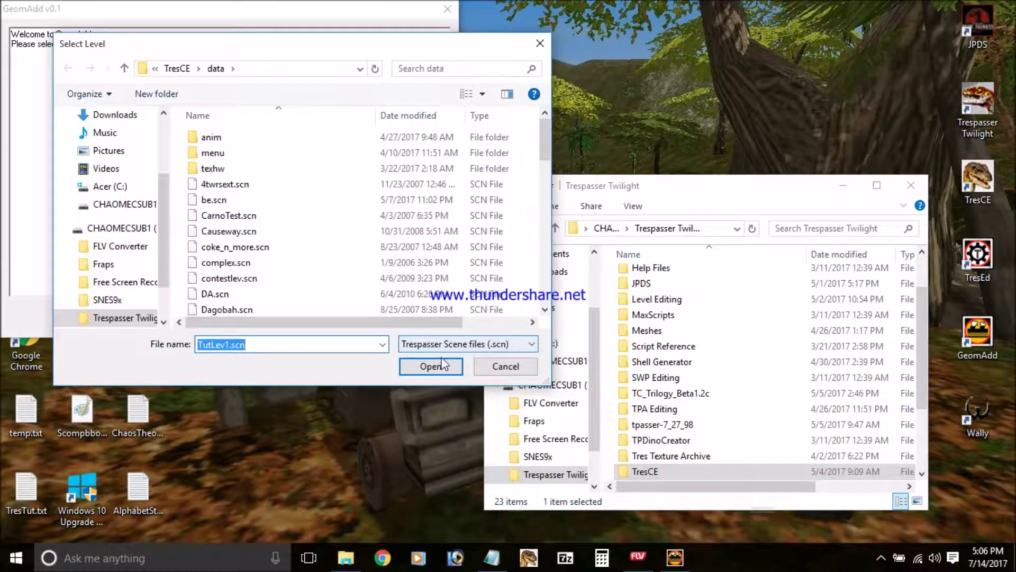
left_click(443, 366)
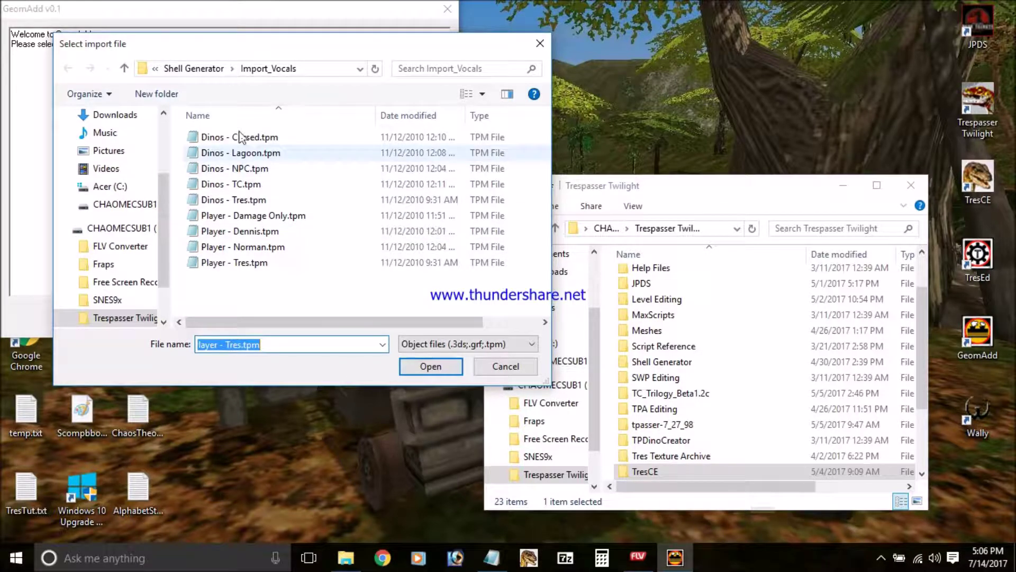
left_click(125, 69)
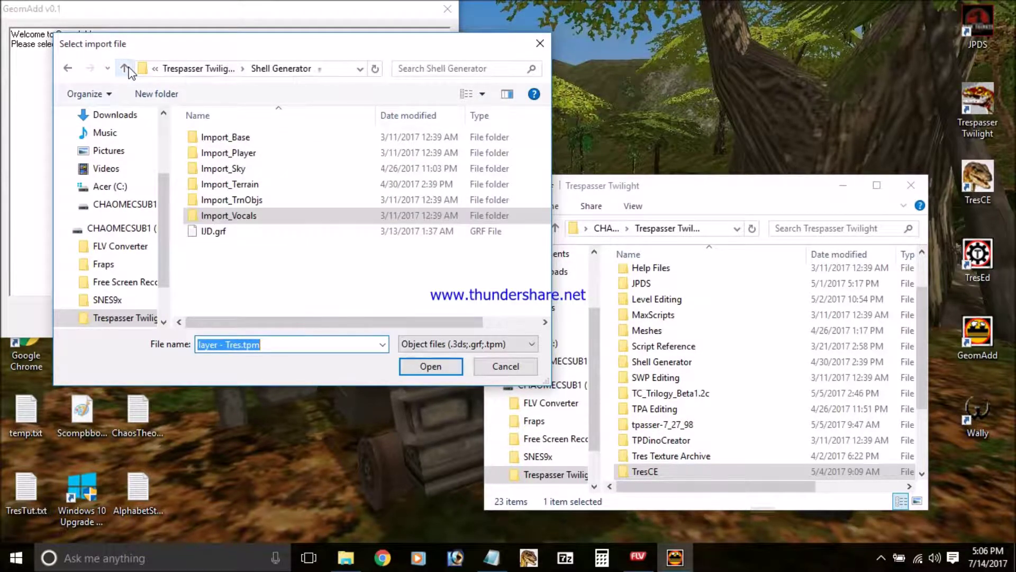
double_click(251, 154)
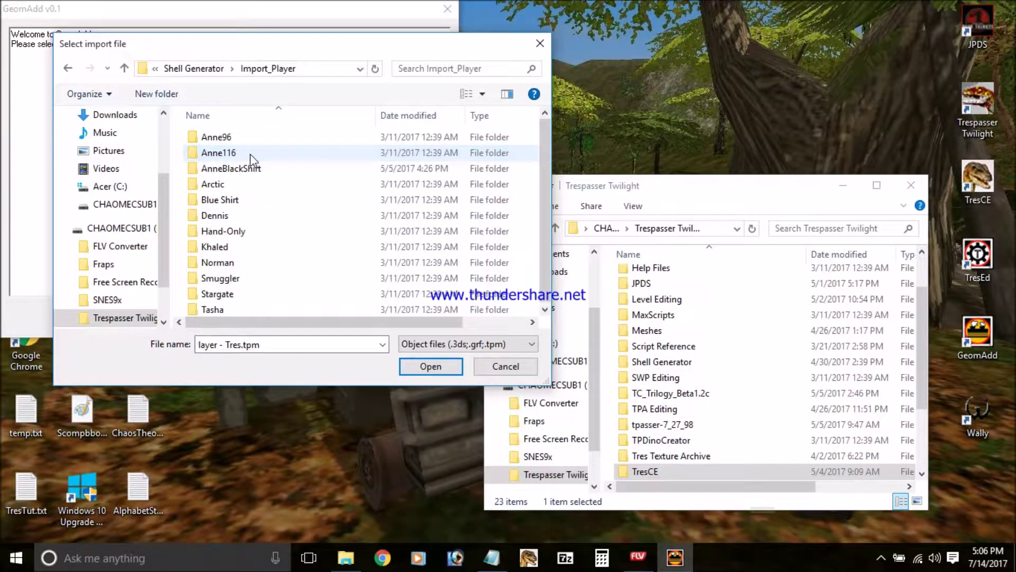
left_click(245, 152)
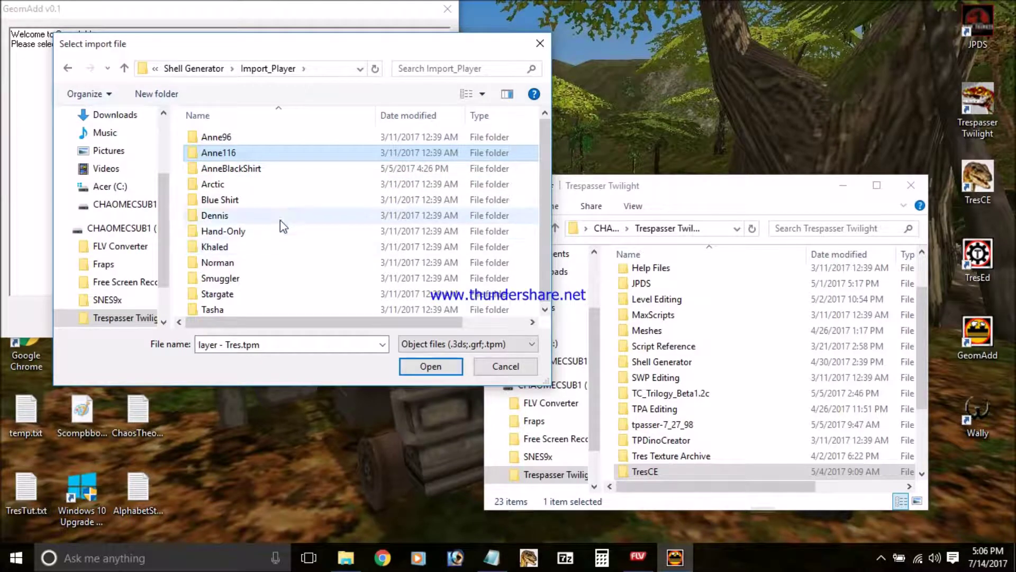
double_click(269, 153)
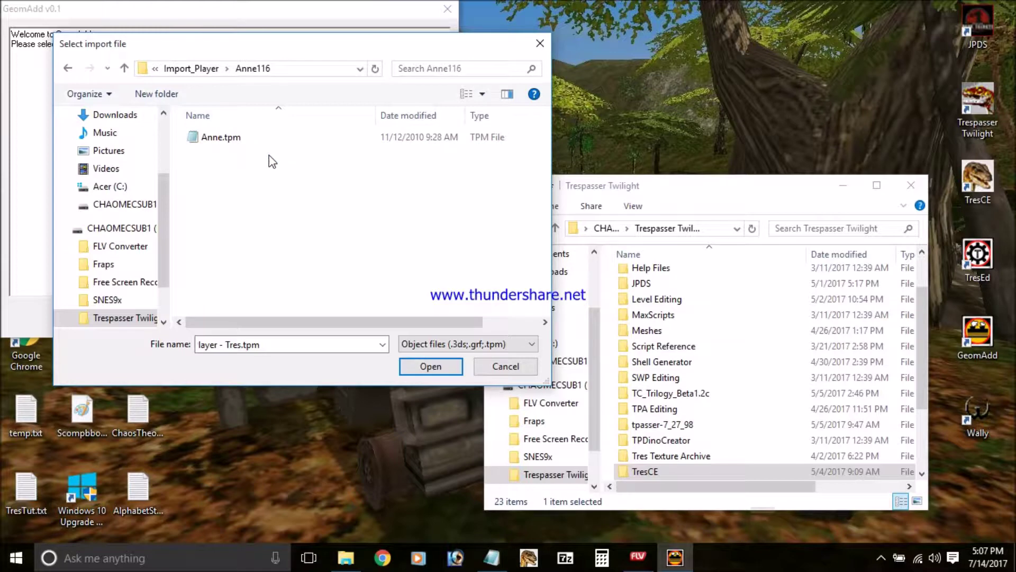
double_click(243, 138)
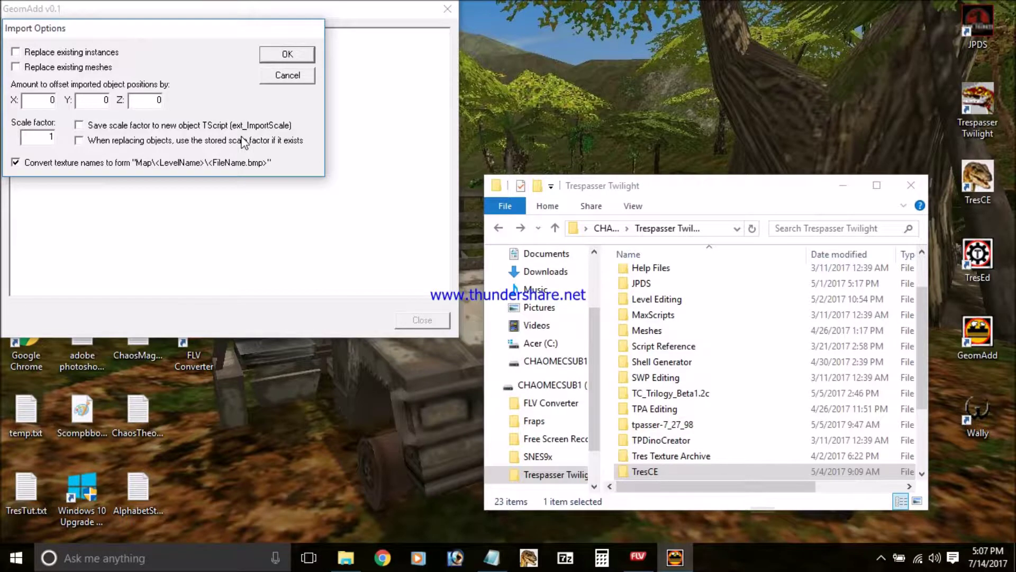
left_click(287, 54)
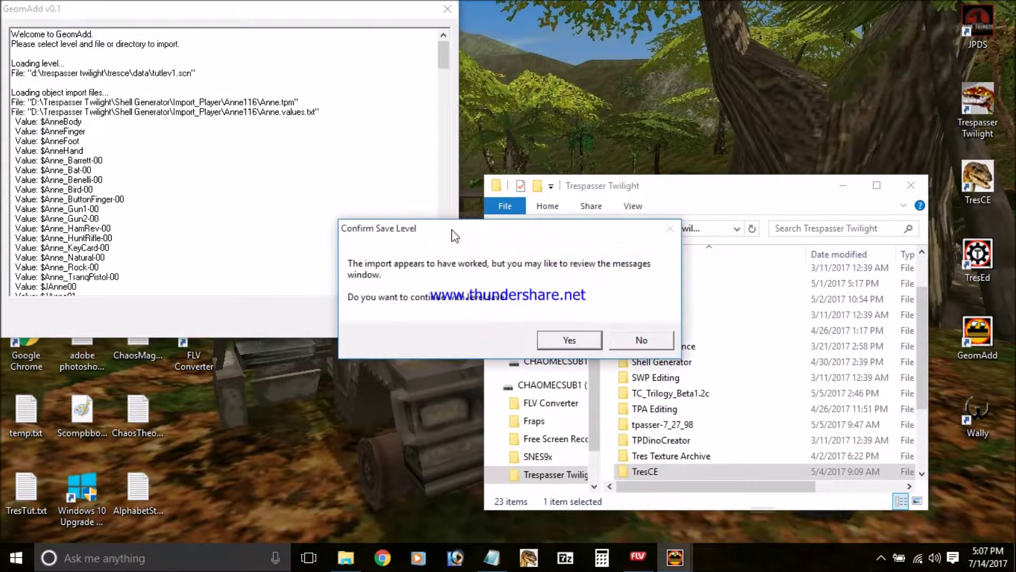
left_click(560, 342)
left_click(560, 343)
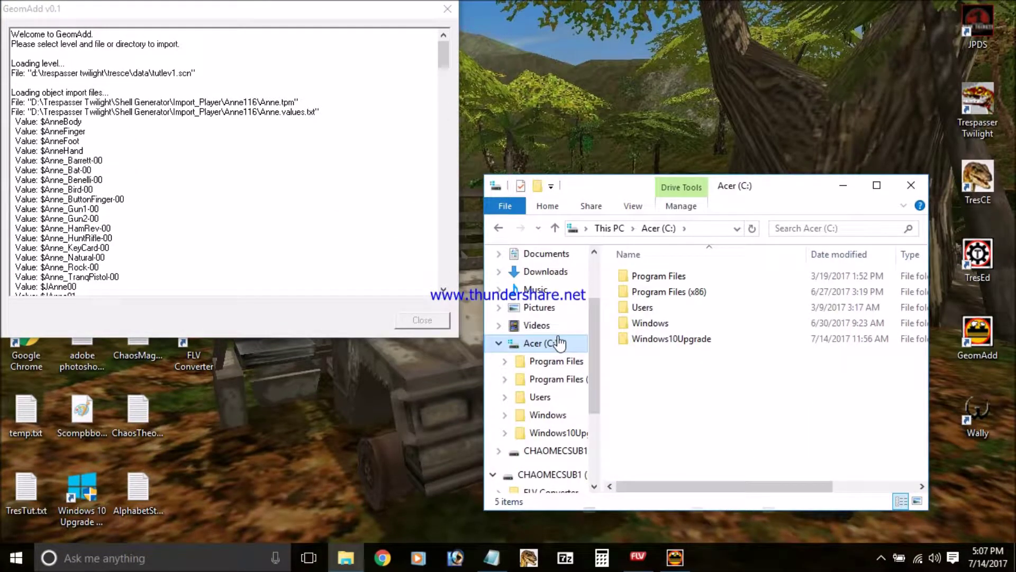
left_click(436, 303)
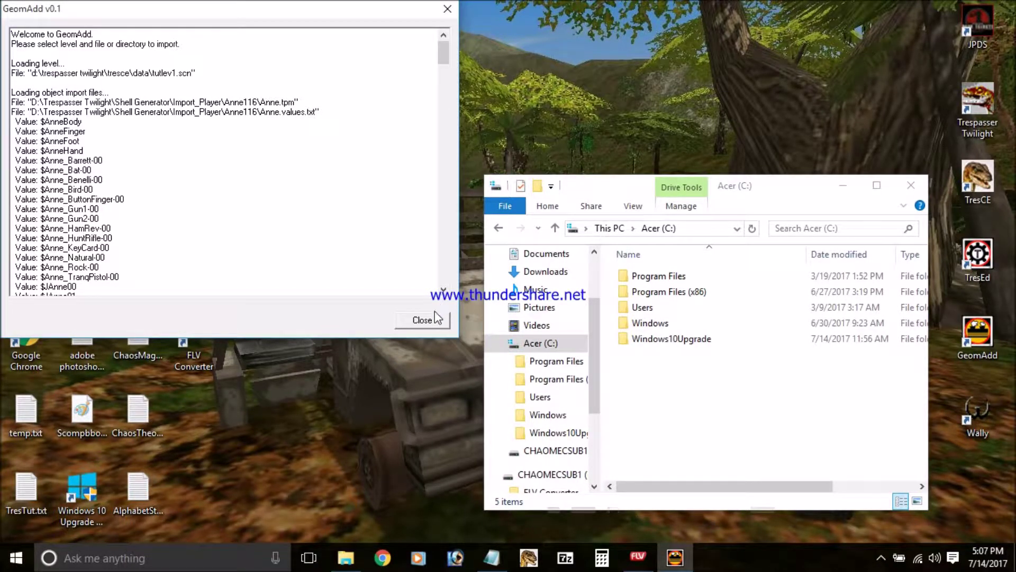
left_click(437, 320)
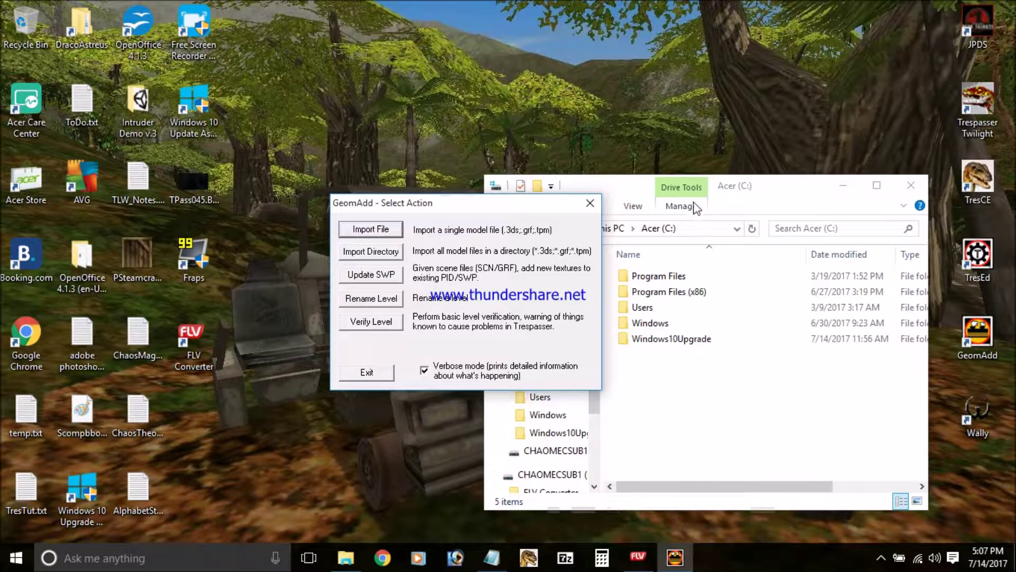
Step: Navigate in File Explorer to the Shell Generator\Import_Sky folder
left_click(639, 191)
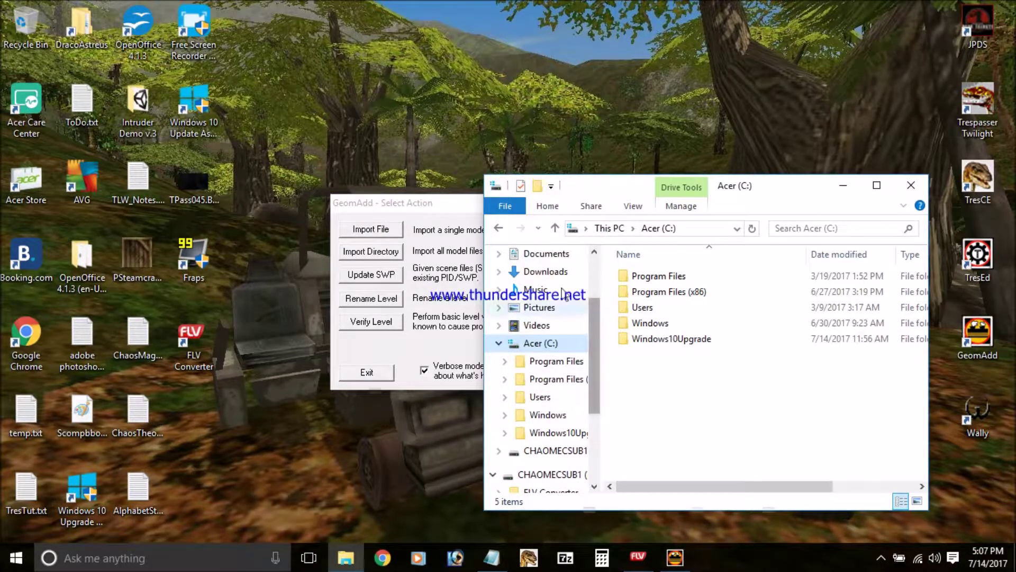
left_click(499, 228)
double_click(705, 363)
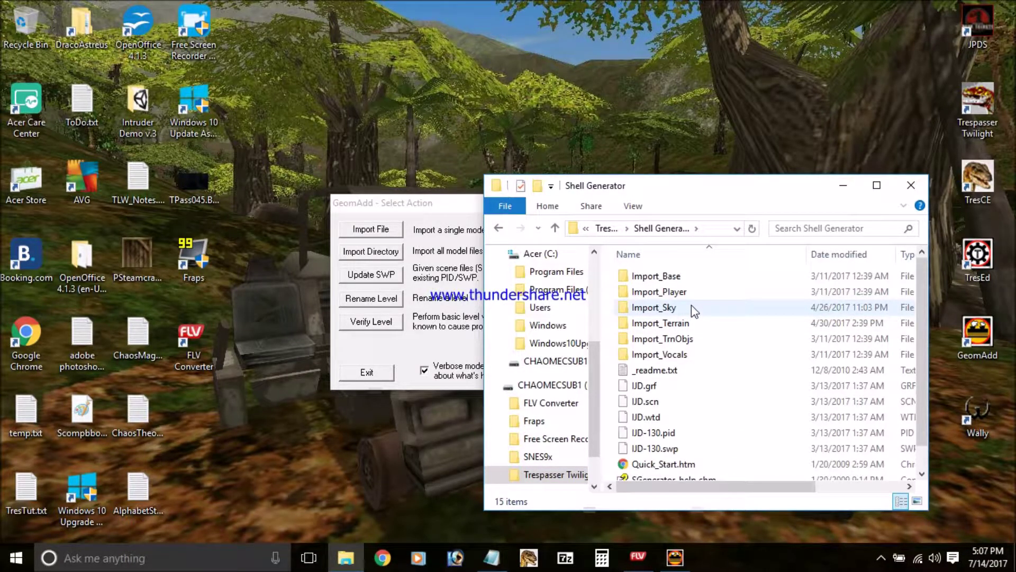
double_click(690, 310)
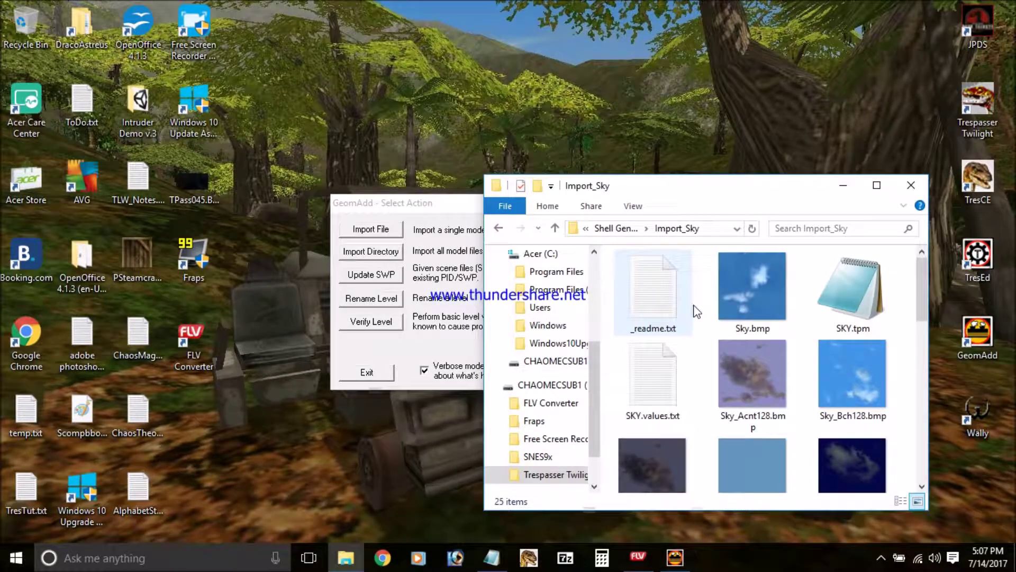
left_click_drag(922, 316, 940, 445)
Step: Copy the Sky_PV128 file name without renaming it, then open SKY.tpm
left_click(767, 350)
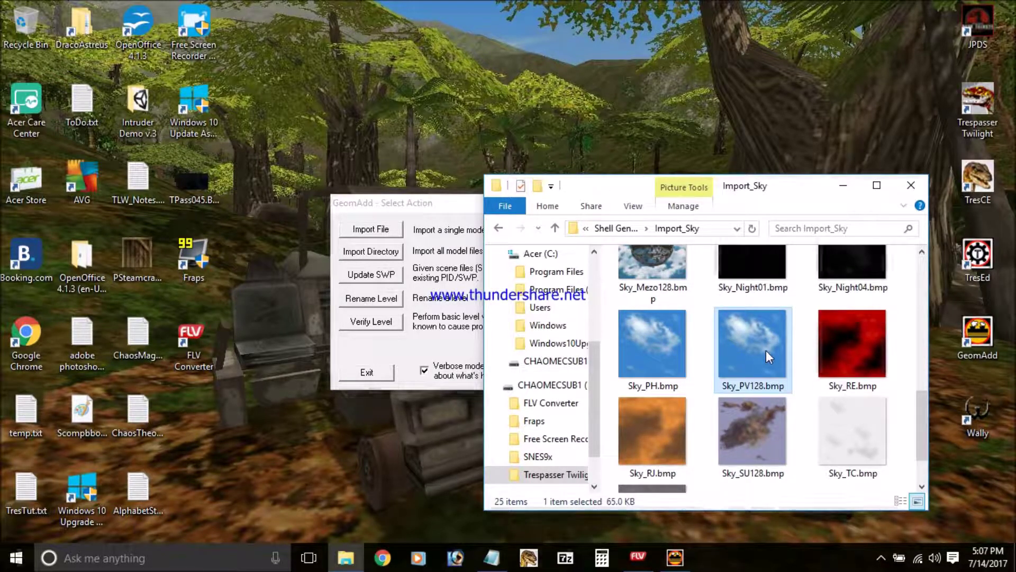
left_click(766, 386)
key("ctrl+c")
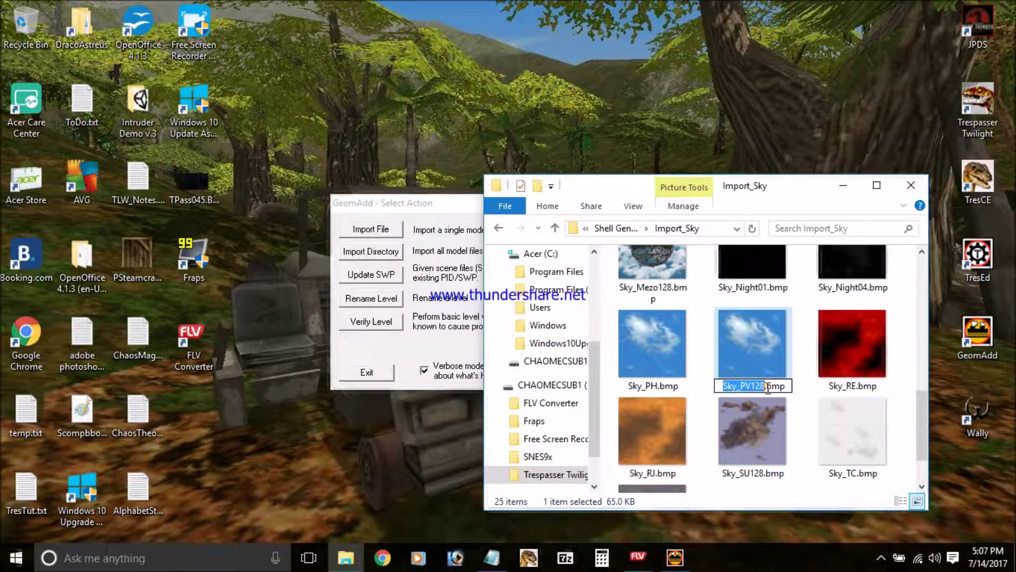
left_click(919, 440)
left_click_drag(919, 440, 912, 310)
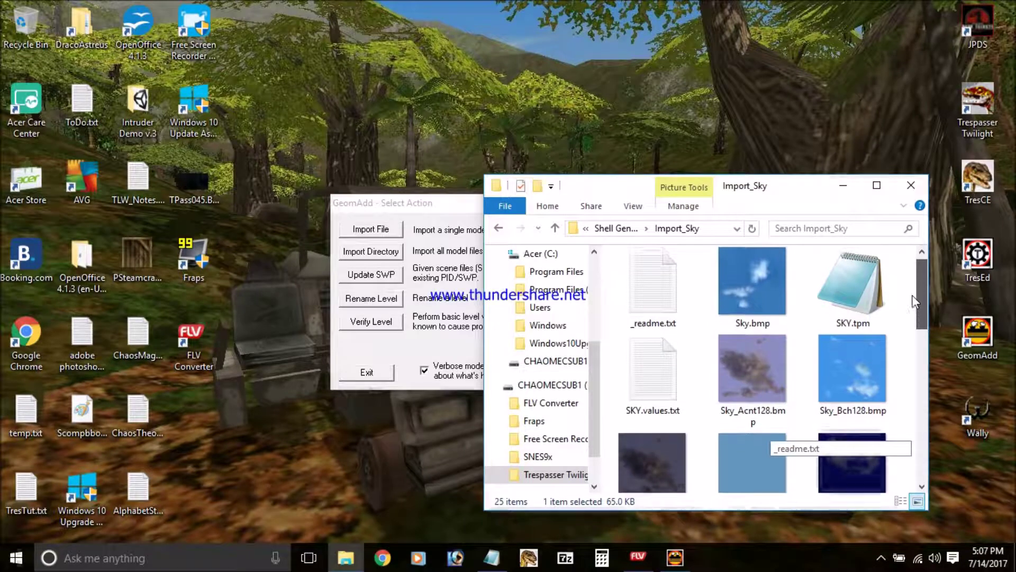
left_click(877, 281)
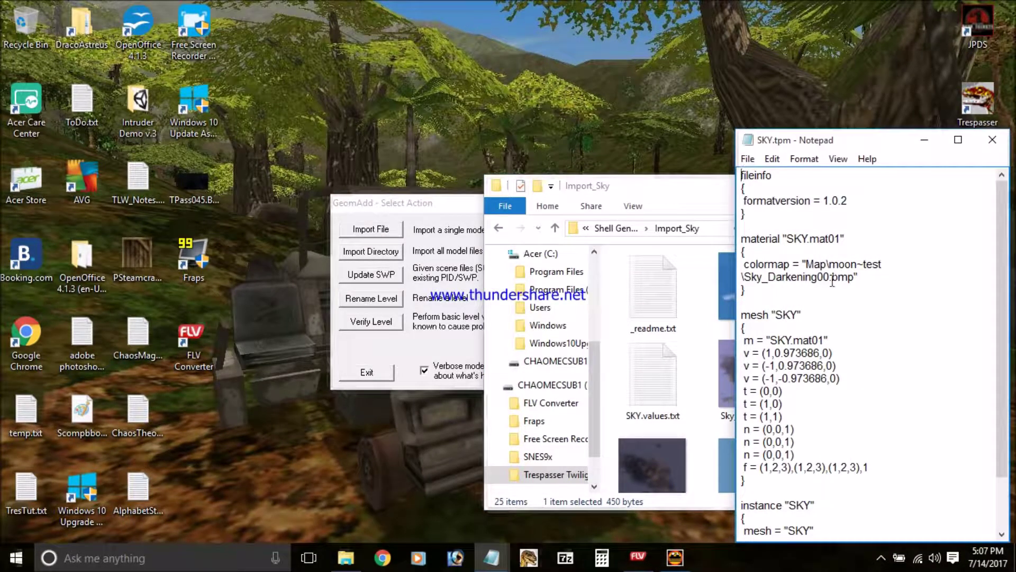
Step: Change SKY.tpm's colormap from Sky_Darkening00.bmp to Sky_PV128.bmp, save, and close Notepad
left_click_drag(829, 278, 749, 279)
key("ctrl+v")
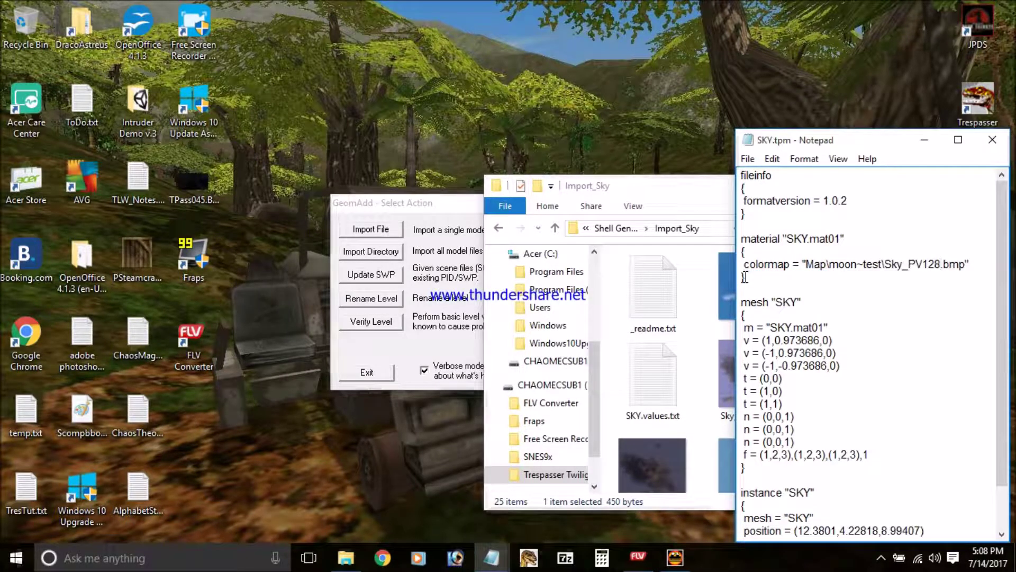
key("ctrl+s")
left_click(991, 140)
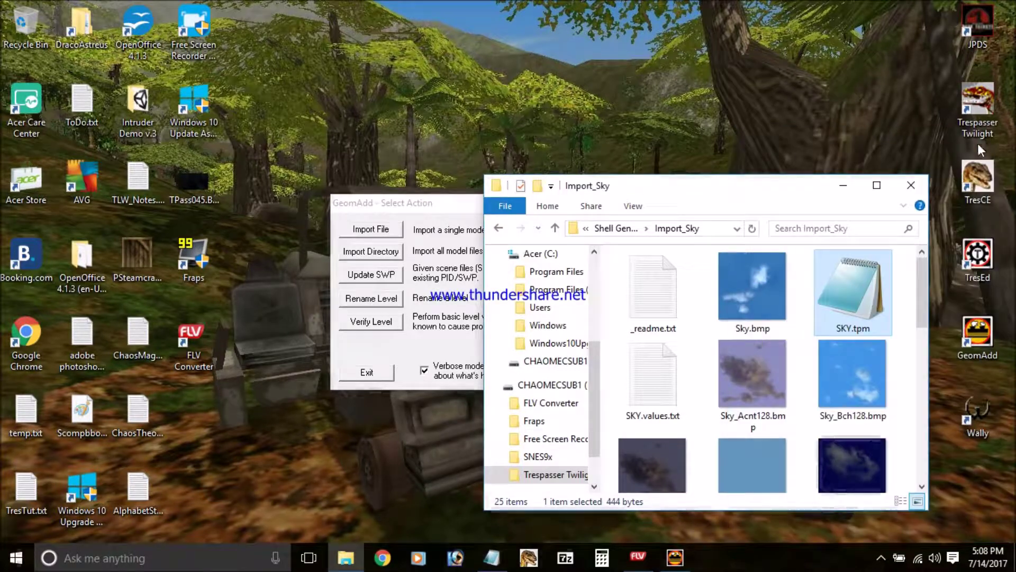
Step: Import SKY.tpm from Shell Generator\Import_Sky into the TutLev1.scn level
left_click(380, 232)
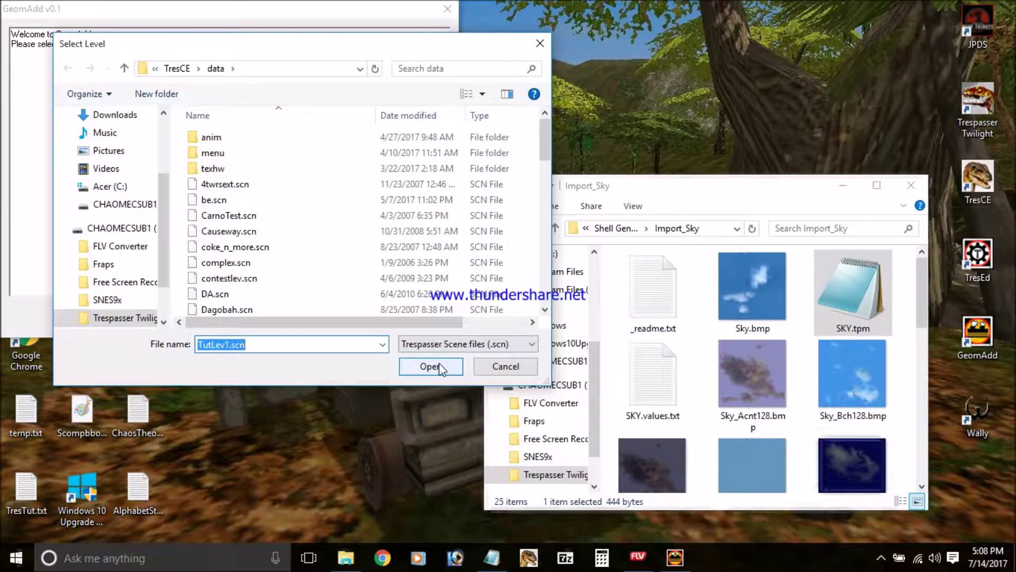
left_click(437, 366)
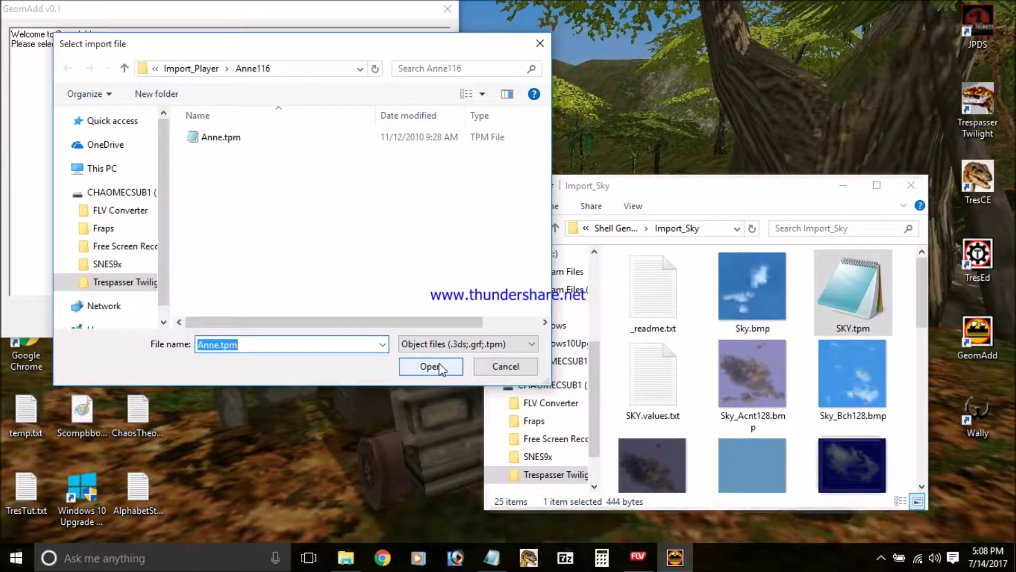
left_click(125, 69)
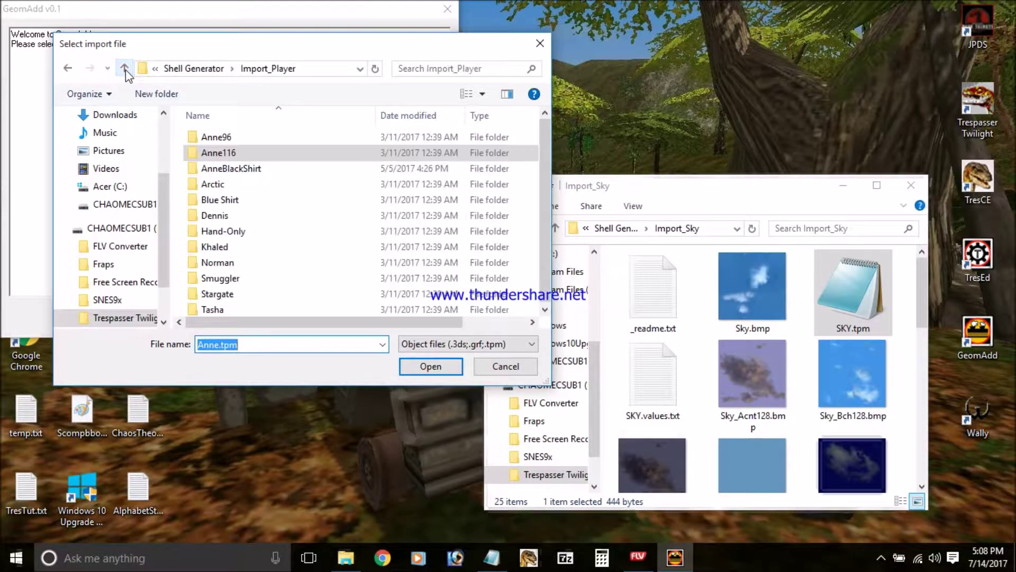
left_click(125, 68)
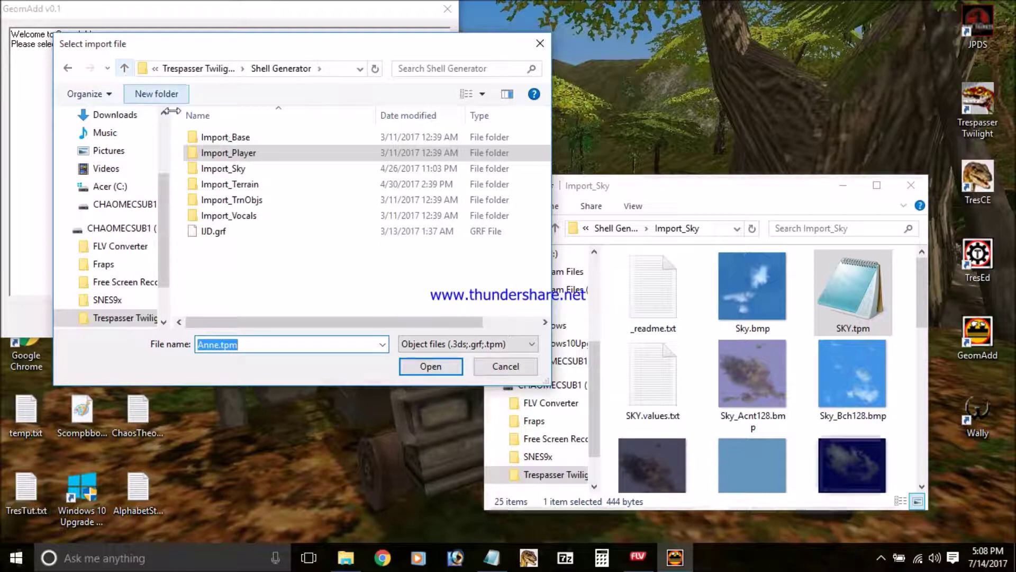
left_click(231, 169)
double_click(234, 170)
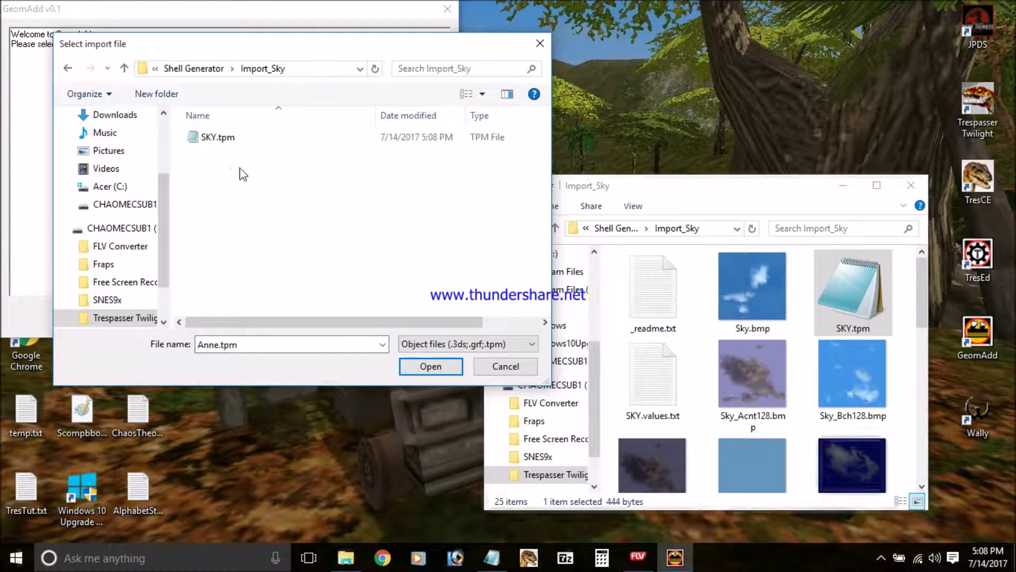
double_click(227, 139)
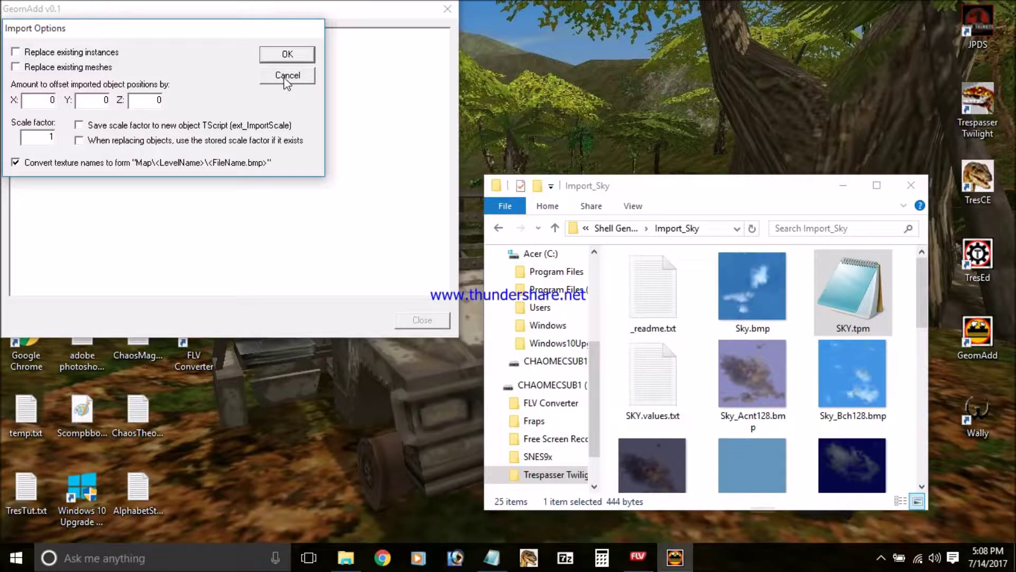
Step: Accept the default import options, save the level with the sky, and close the log
left_click(287, 53)
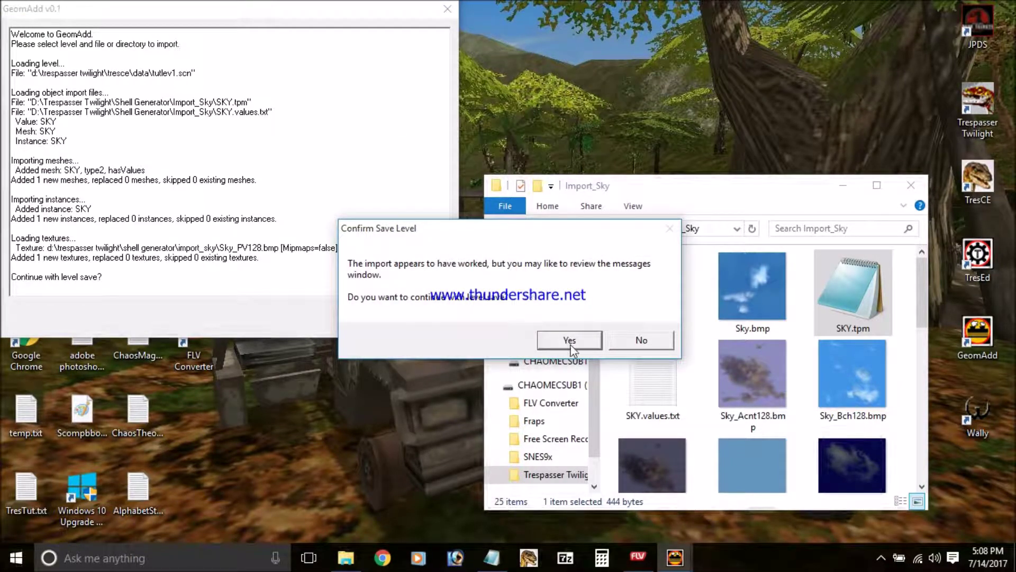
left_click(570, 341)
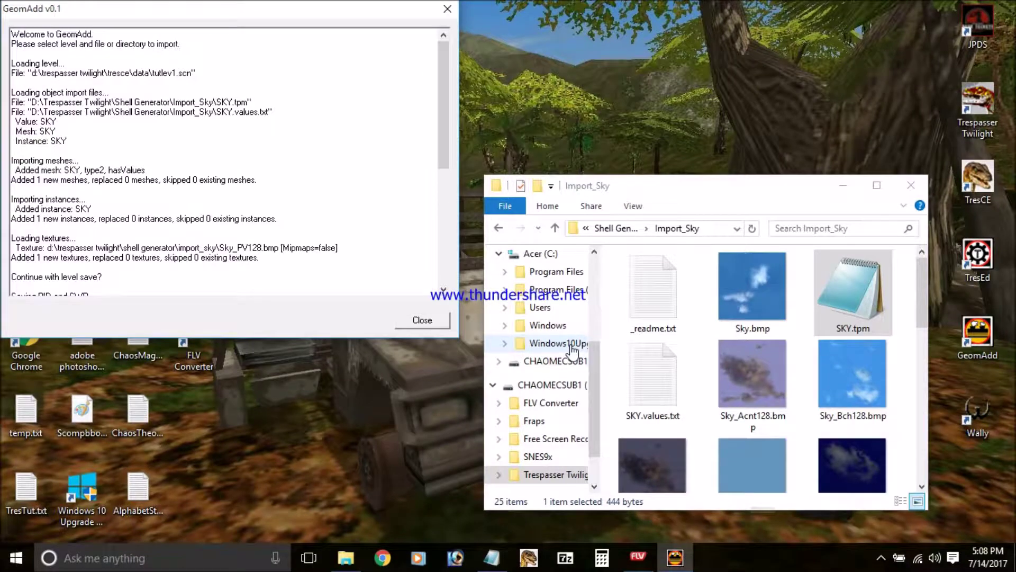
left_click(439, 319)
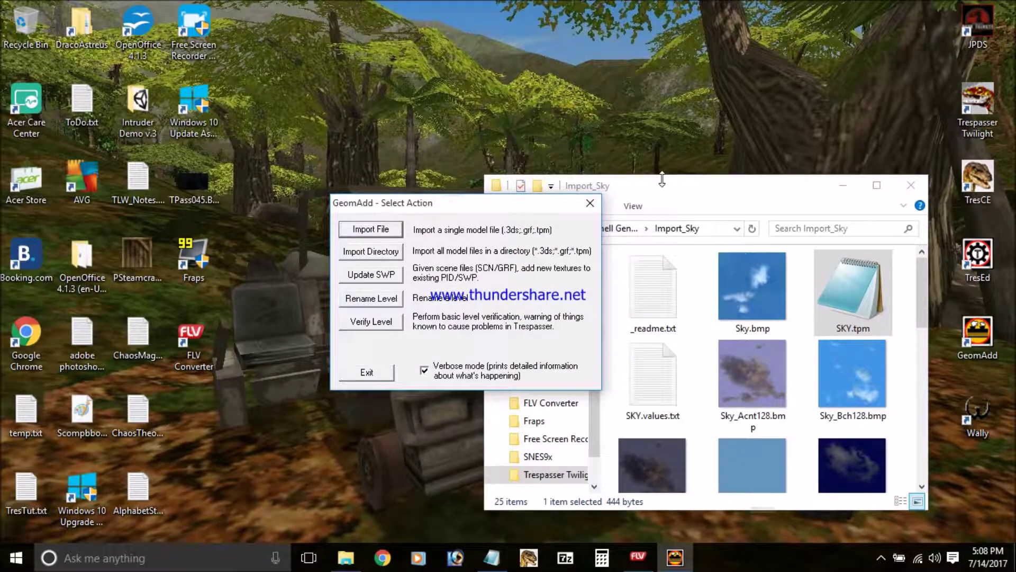
Step: Import the 7 - AS1.tpm trigger file from Import_Base into TutLev1.scn
left_click(393, 230)
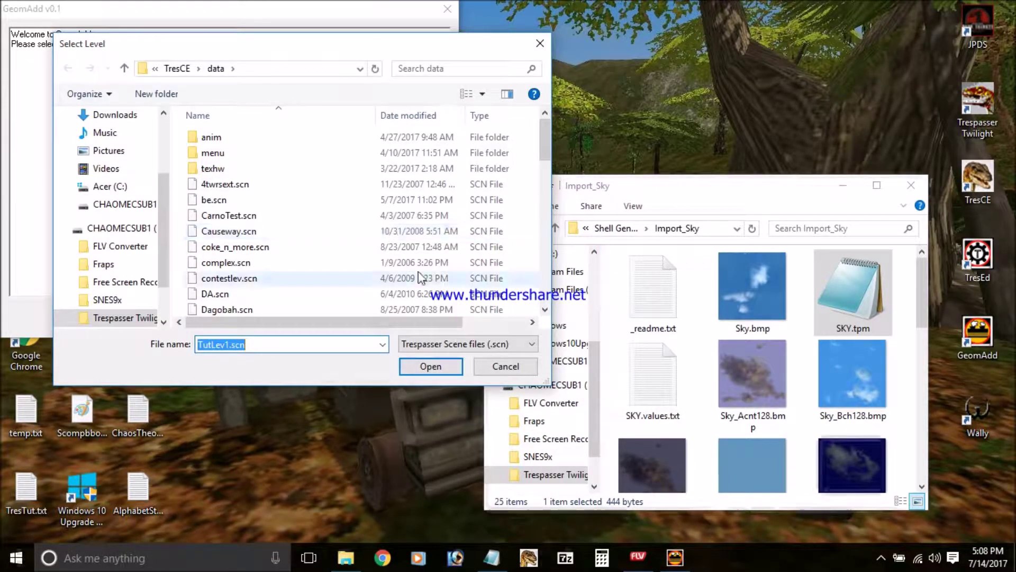
left_click(434, 364)
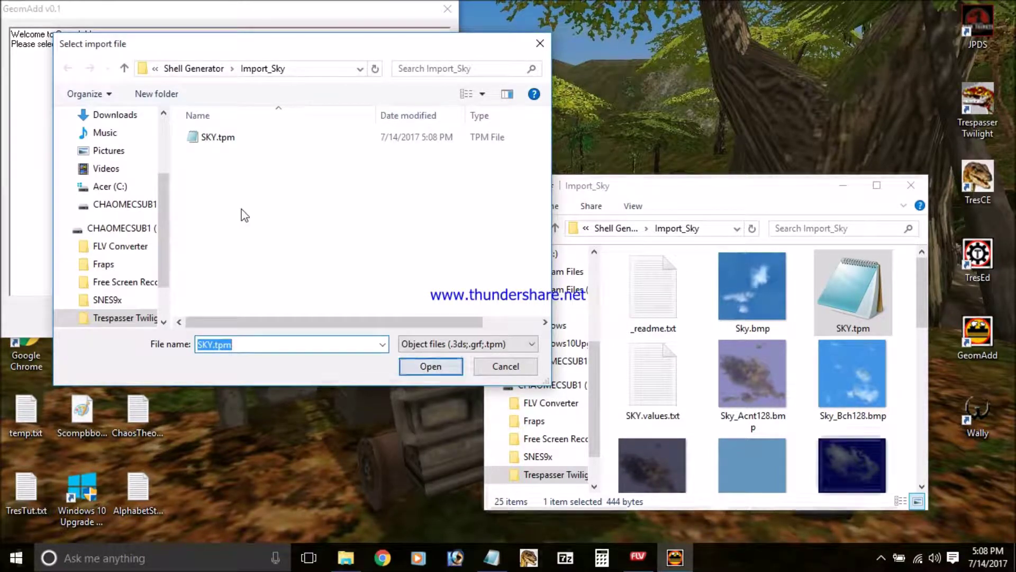
left_click(124, 68)
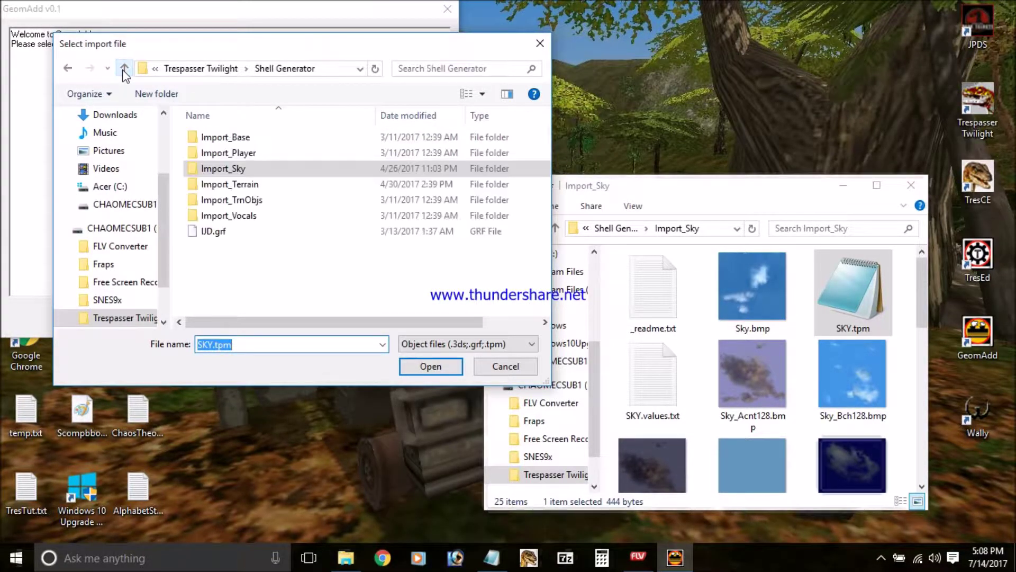
double_click(225, 137)
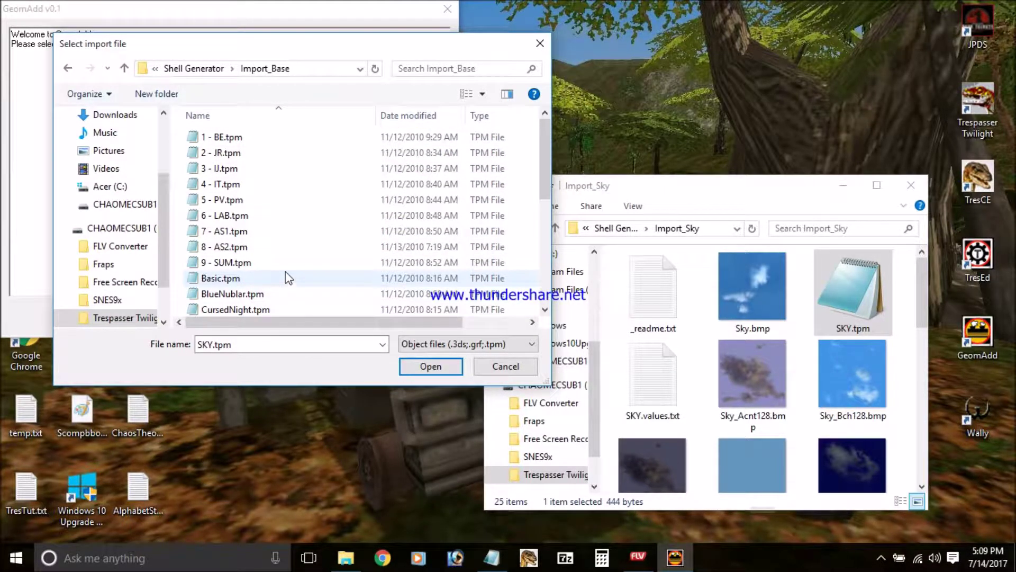
double_click(271, 232)
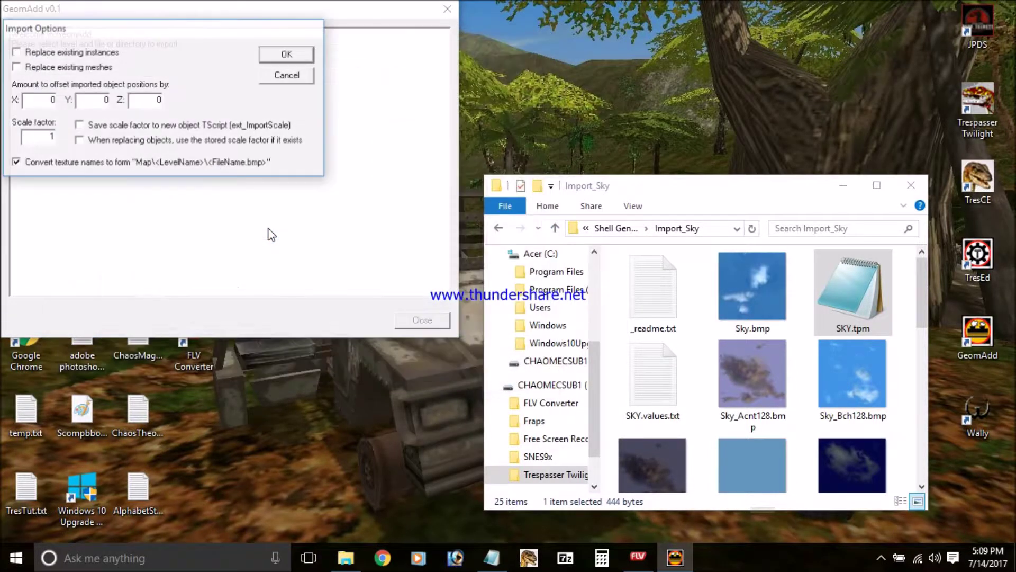
Step: Accept the default import options, save and verify the level, then close the log
left_click(293, 52)
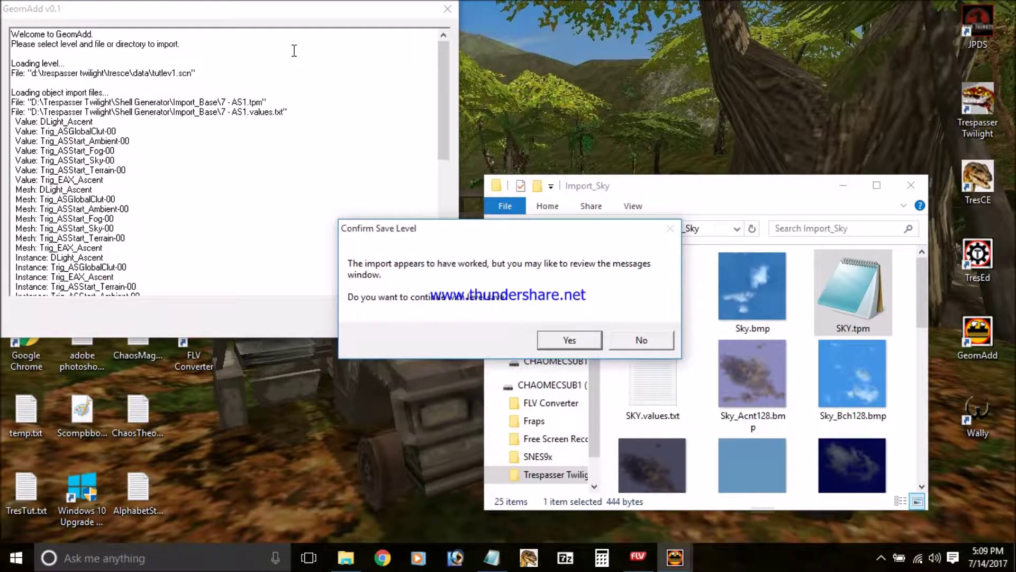
left_click(562, 340)
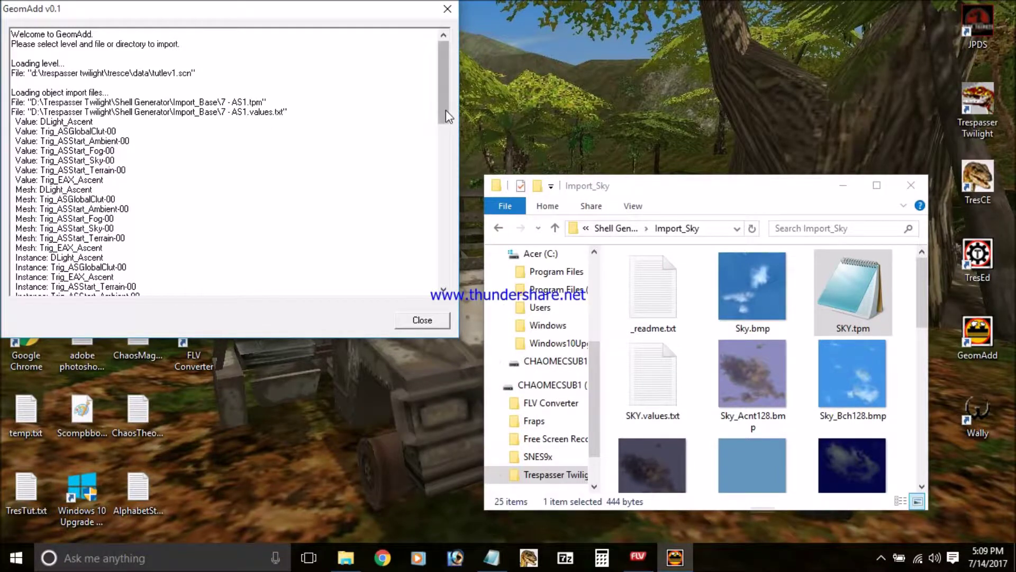
left_click_drag(446, 110, 471, 288)
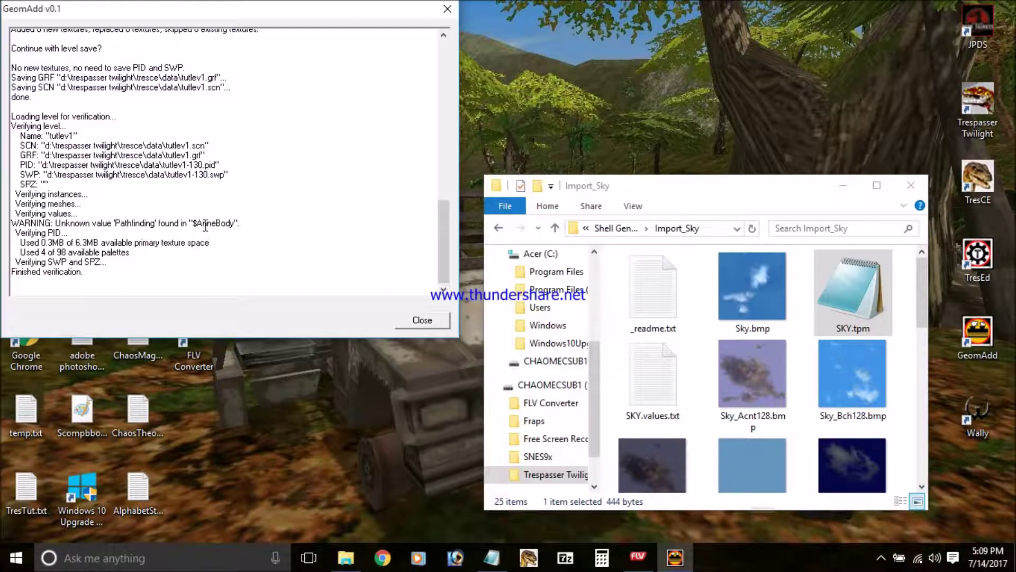
left_click(422, 321)
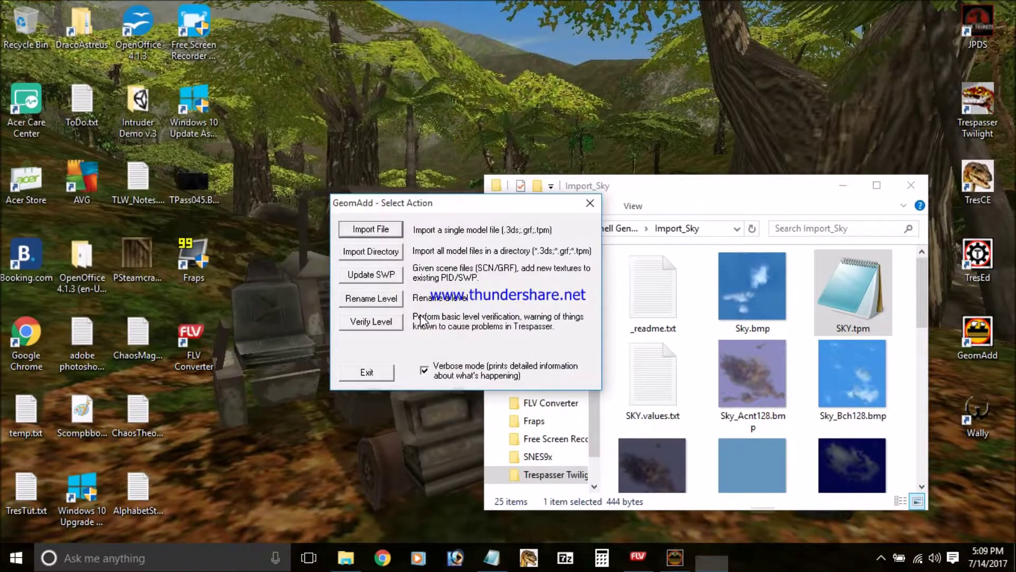
Step: Import ParticleEffects.tpm into TutLev1.scn with default options and save the level
left_click(398, 230)
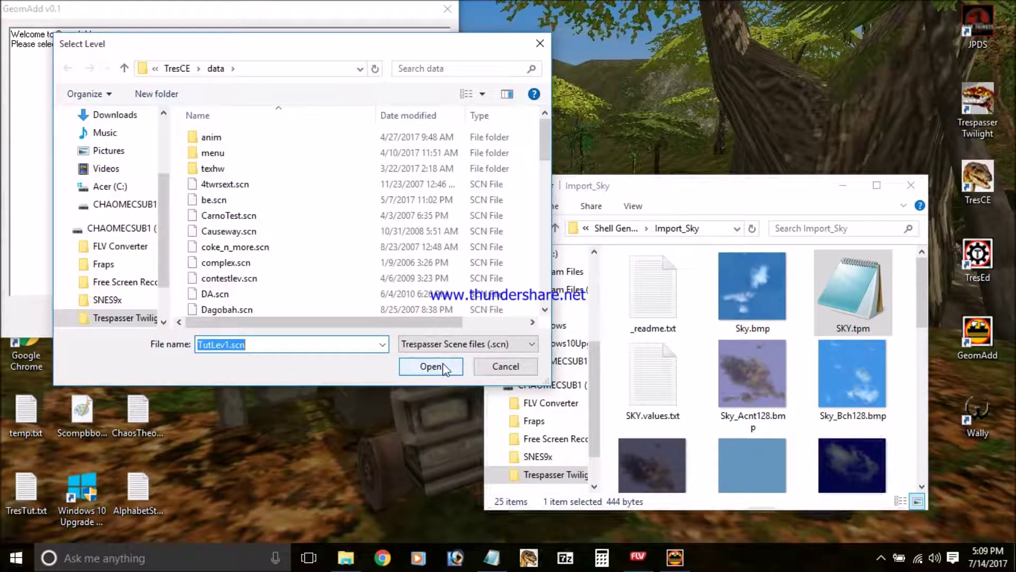
left_click(445, 366)
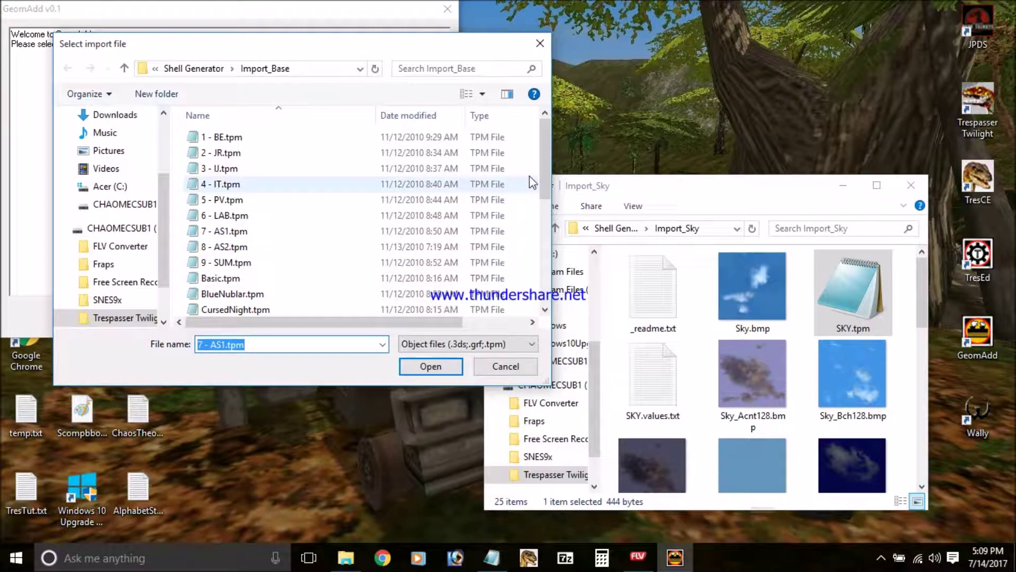
left_click_drag(548, 176, 550, 211)
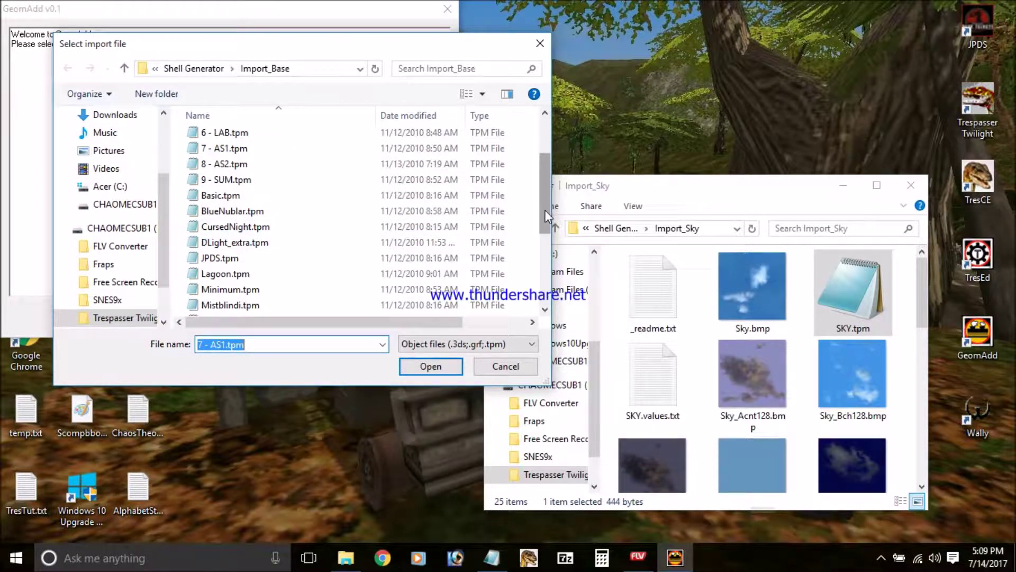
left_click_drag(545, 210, 545, 231)
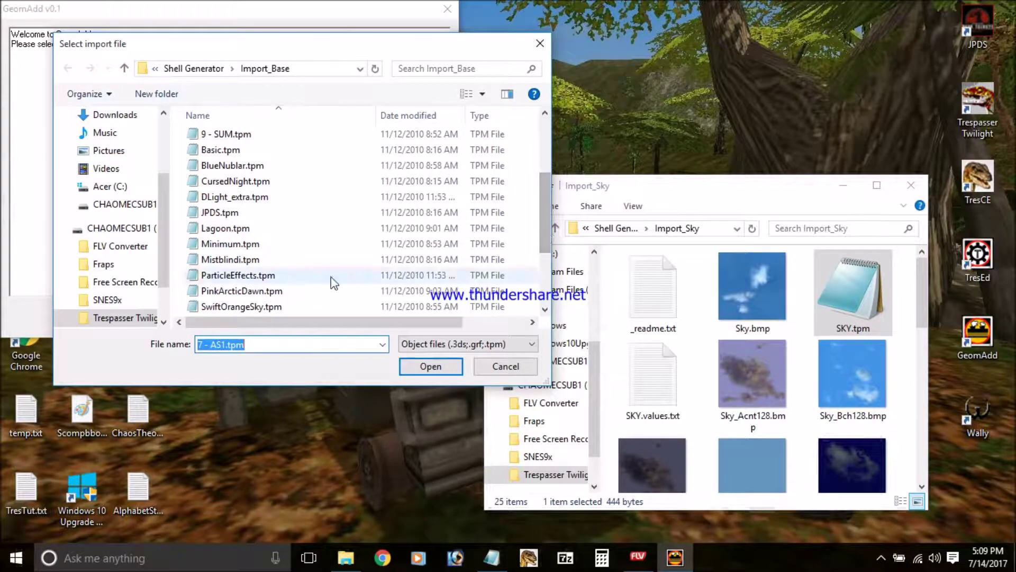
double_click(314, 276)
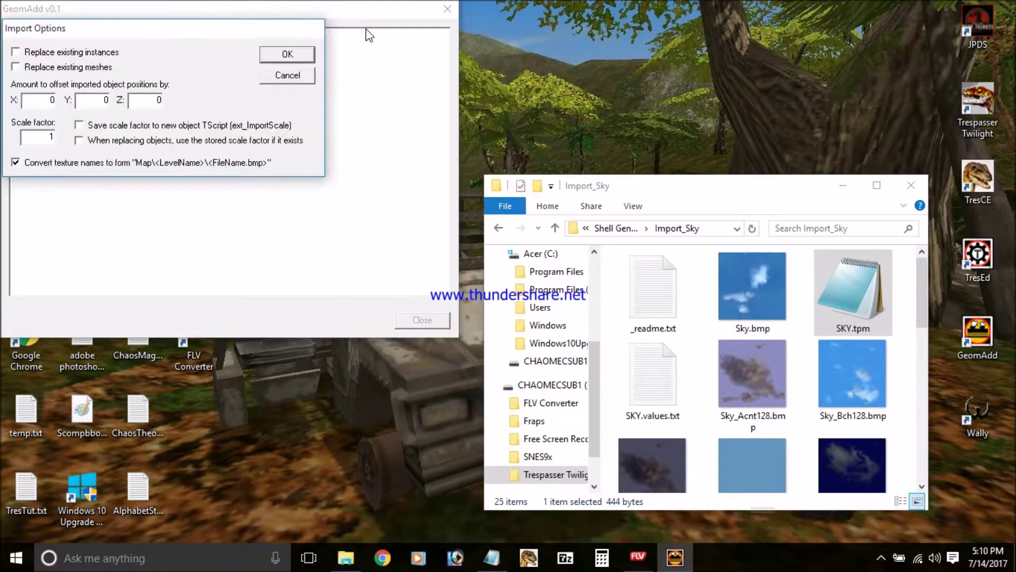
left_click(307, 58)
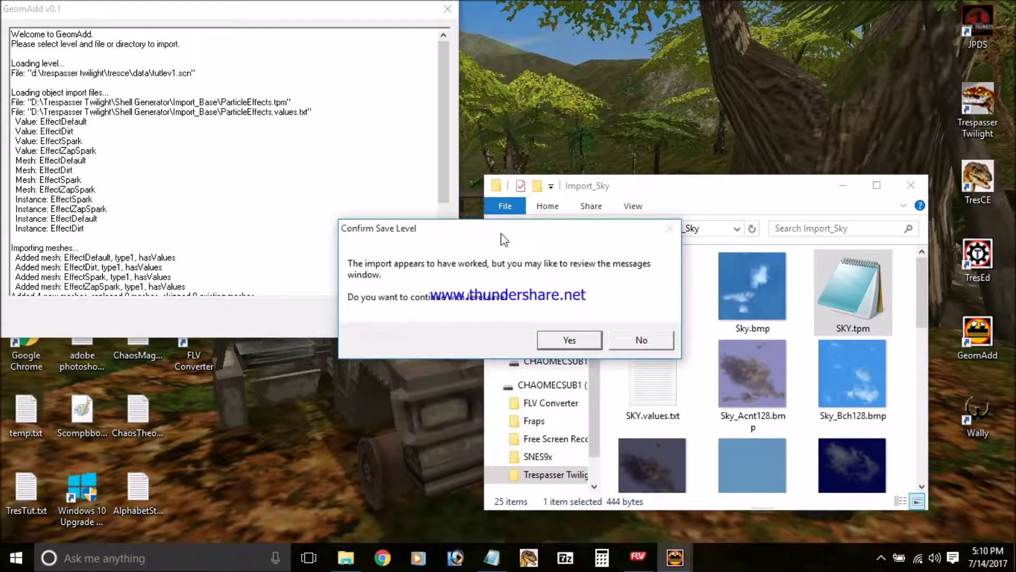
left_click(560, 338)
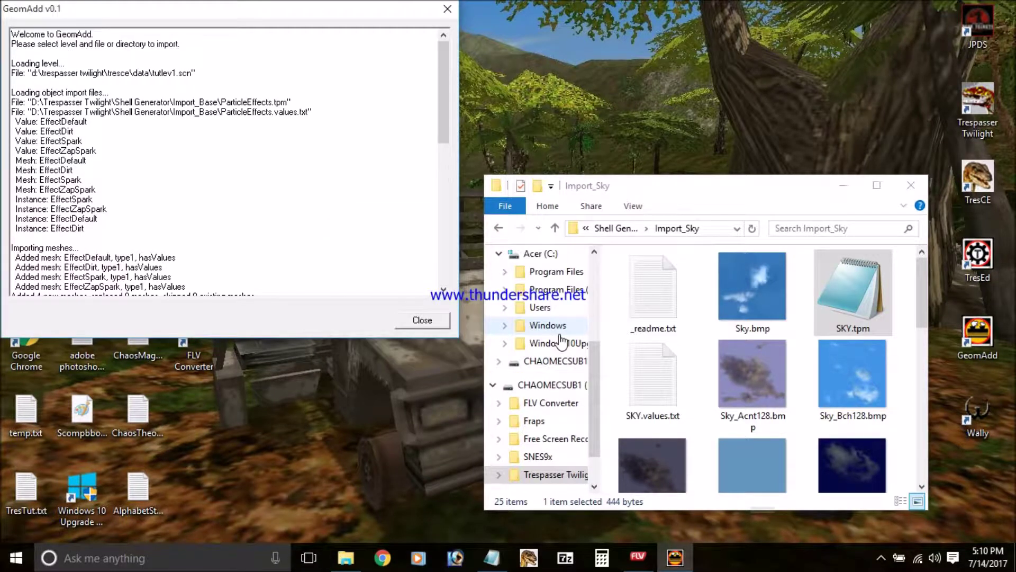
Step: Import Teleport_Start.tpm into TutLev1.scn with default options and save the level
left_click(421, 319)
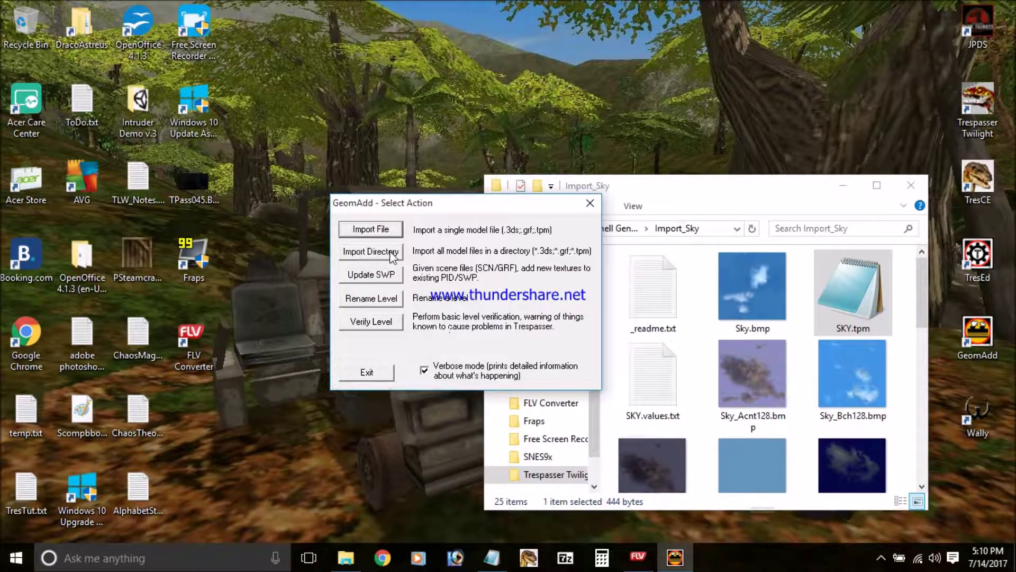
left_click(371, 229)
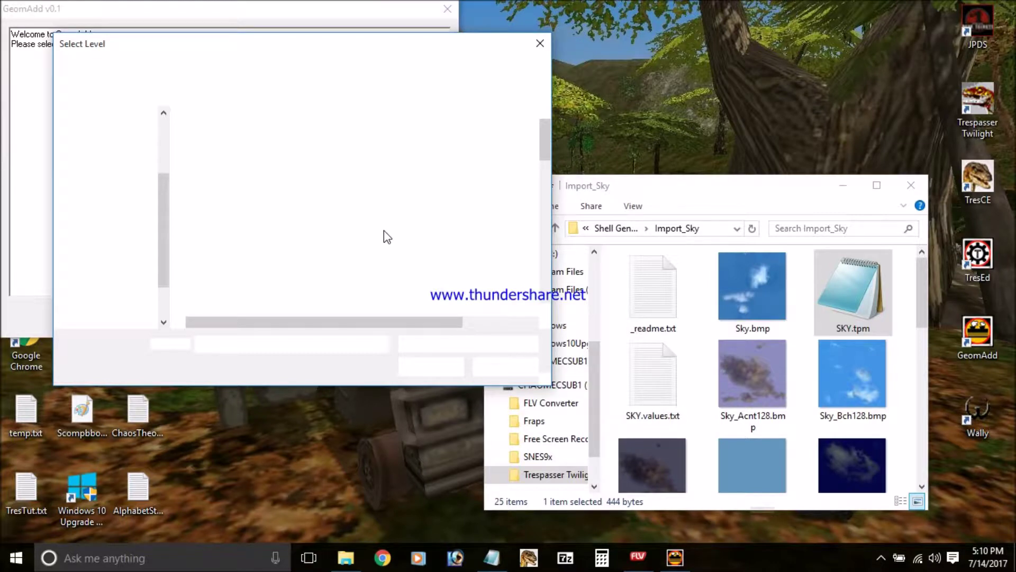
left_click(430, 366)
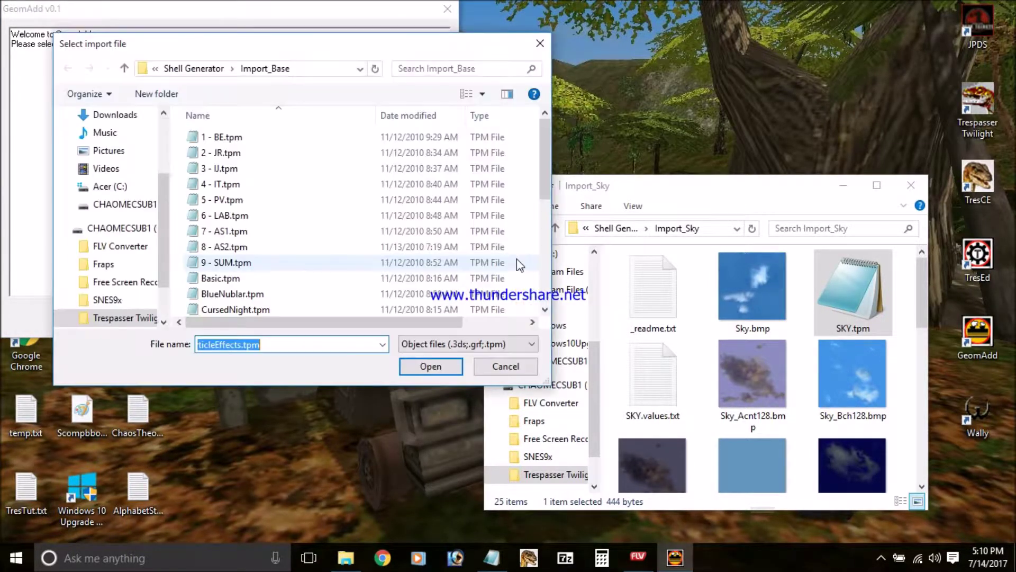
left_click_drag(548, 197, 557, 270)
double_click(370, 286)
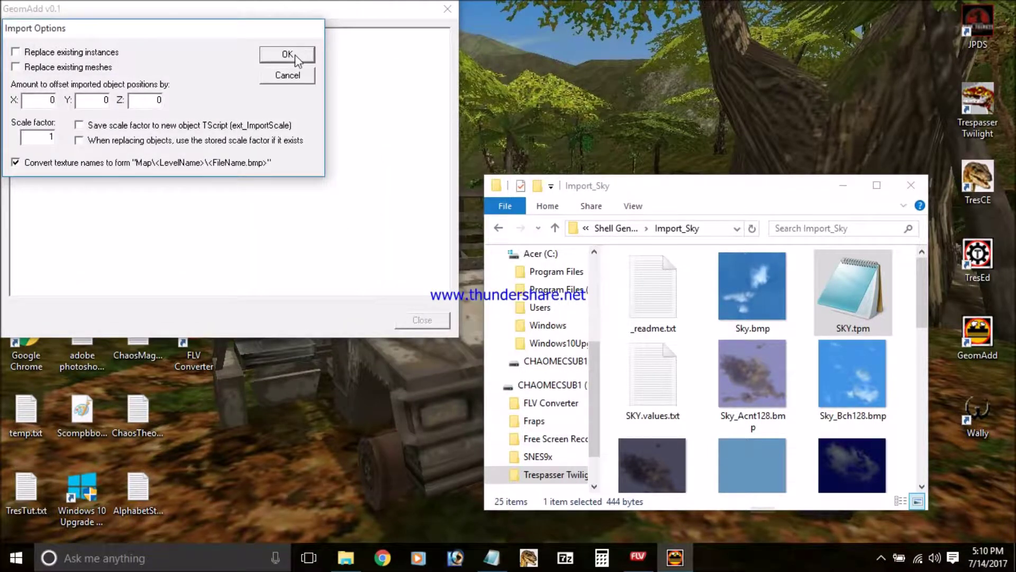
left_click(294, 55)
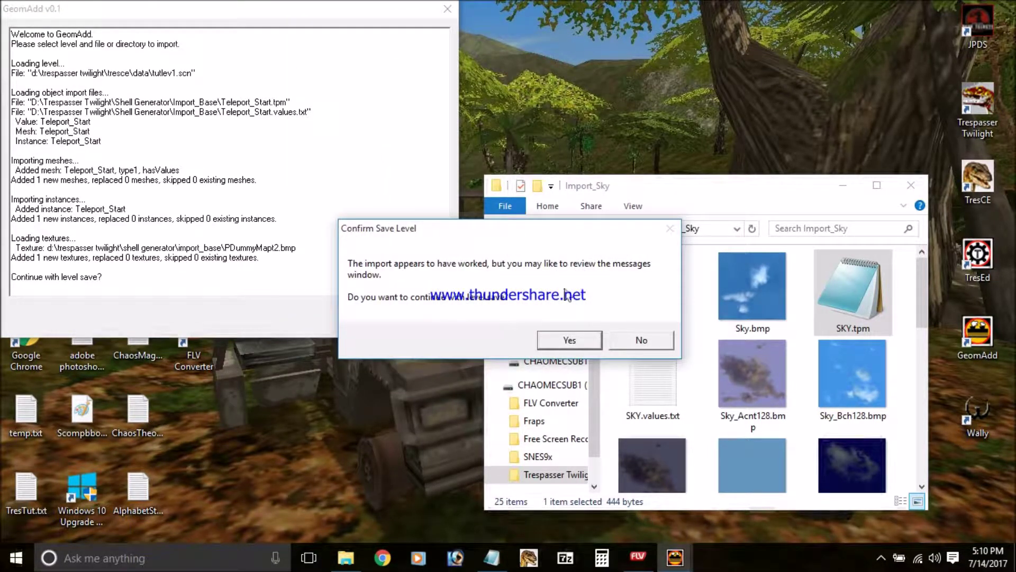
left_click(571, 338)
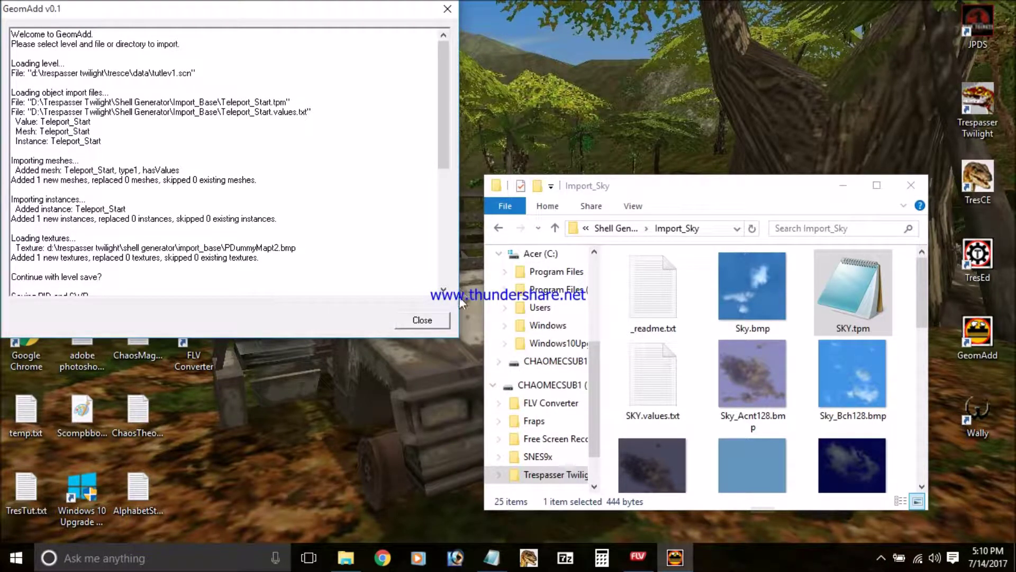
Step: Import TriggerCube.tpm into TutLev1.scn with default options and save the level
left_click(440, 319)
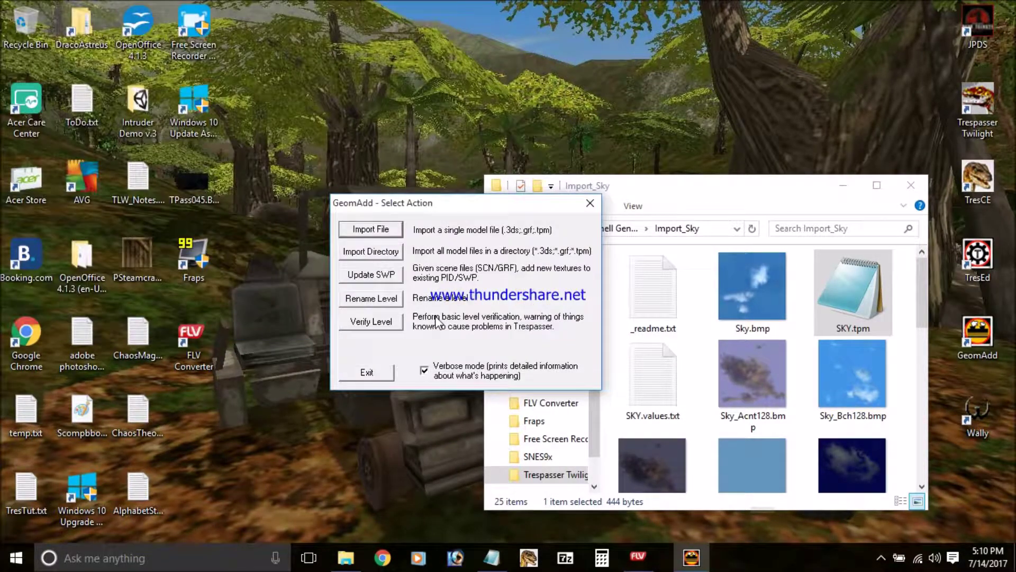
left_click(390, 240)
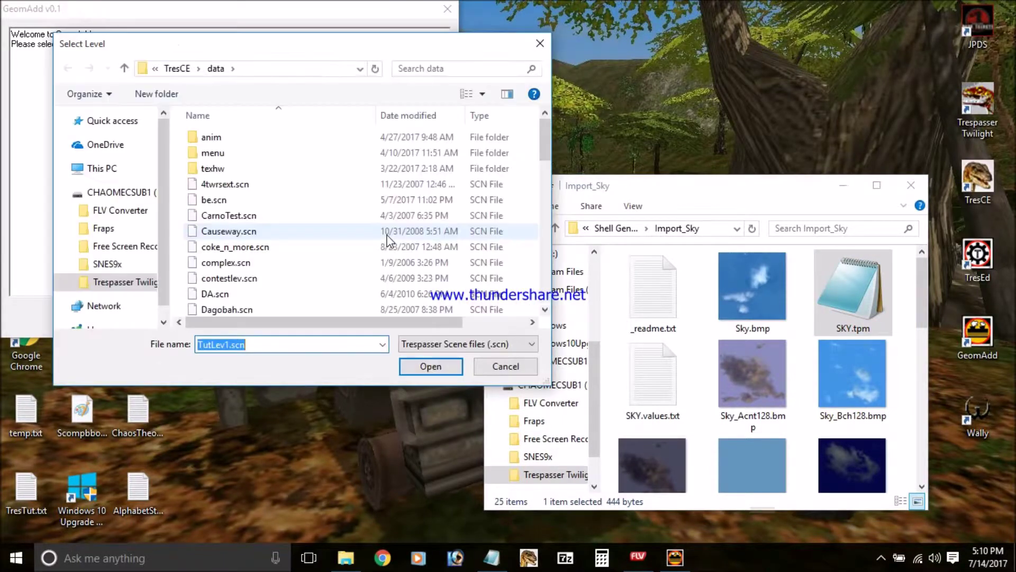
left_click(411, 366)
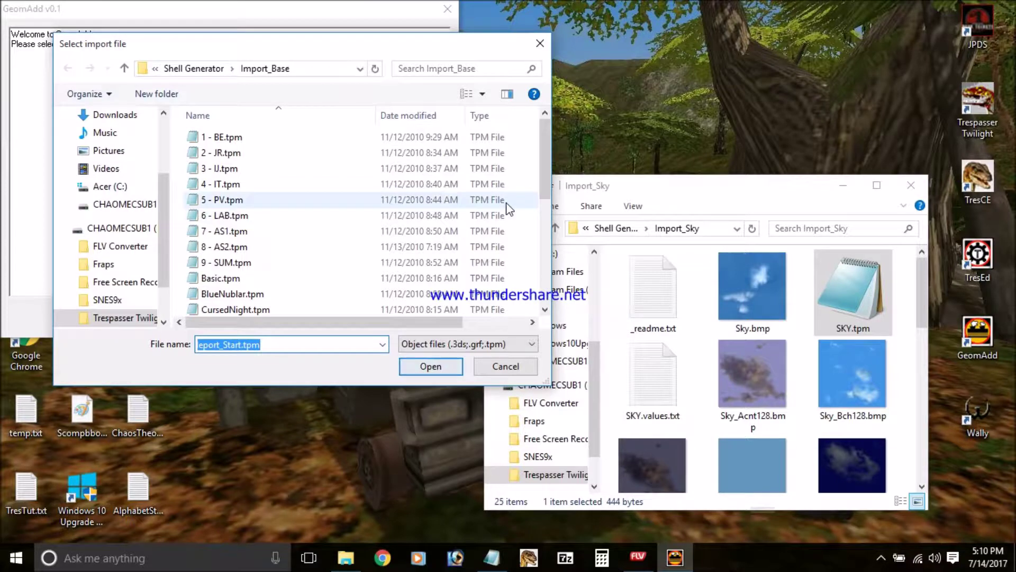
left_click_drag(547, 181, 551, 288)
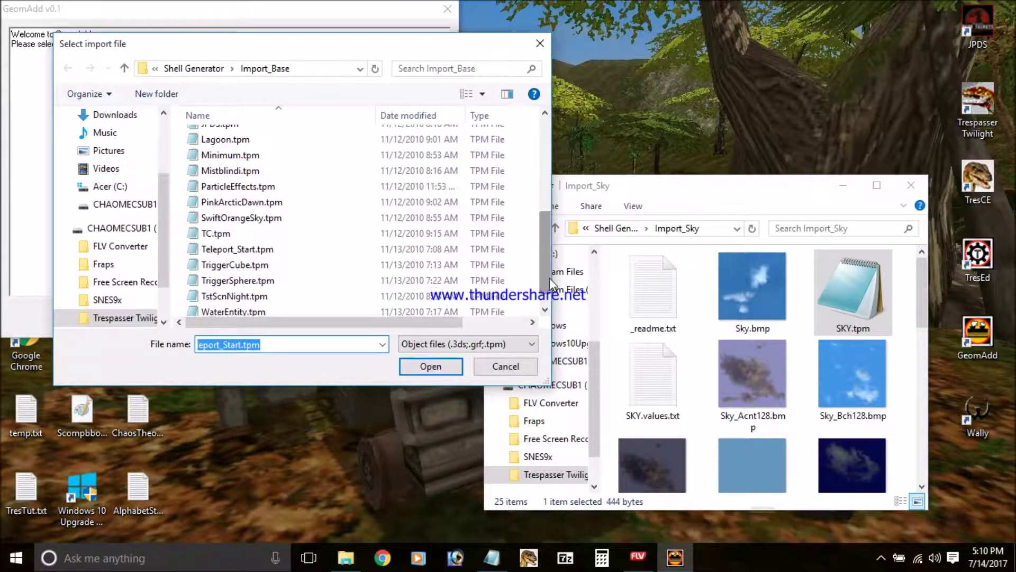
double_click(306, 263)
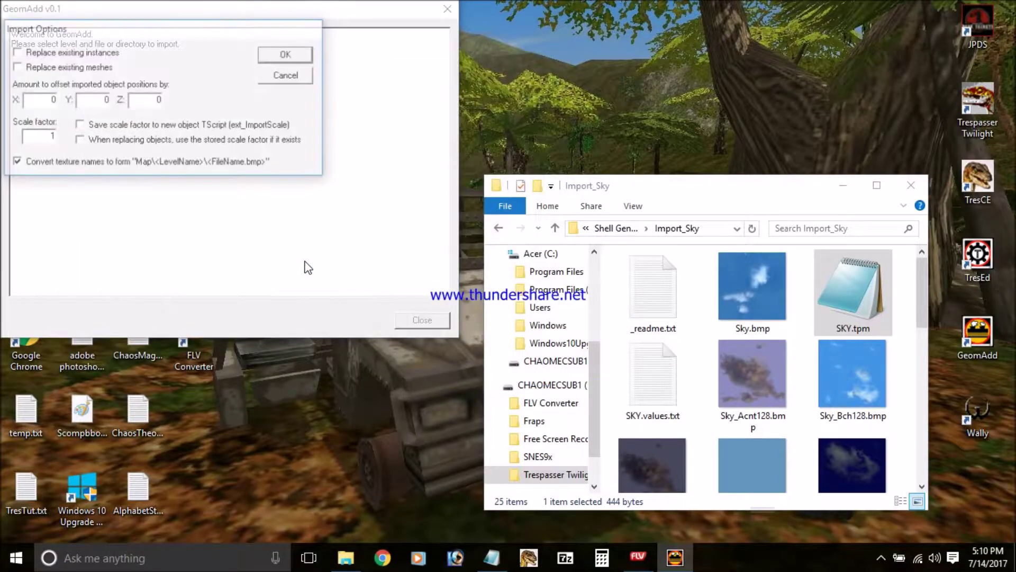
left_click(301, 54)
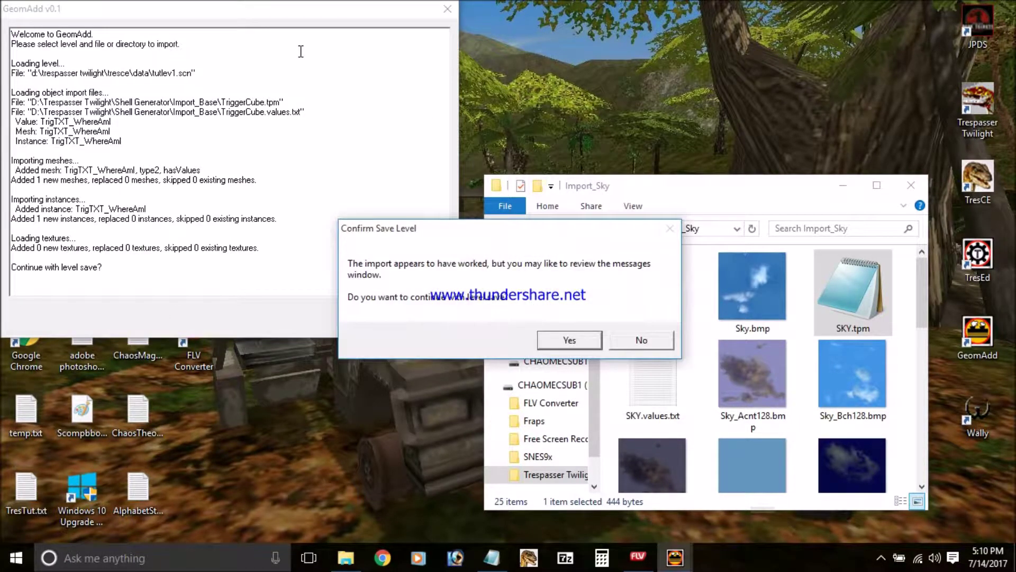
left_click(562, 340)
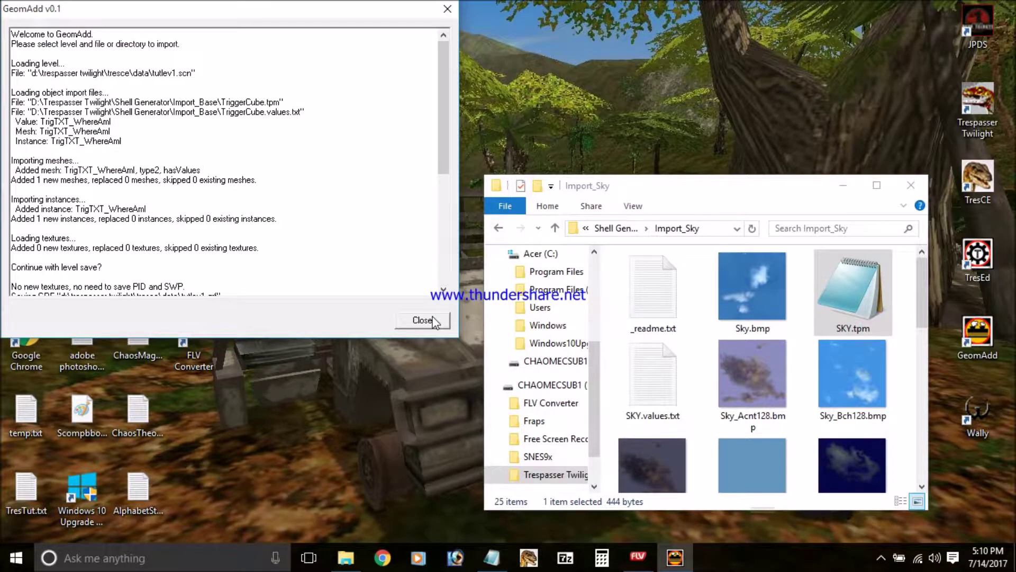
Step: Import TriggerSphere.tpm into TutLev1.scn, save the level, and close the log
left_click(433, 321)
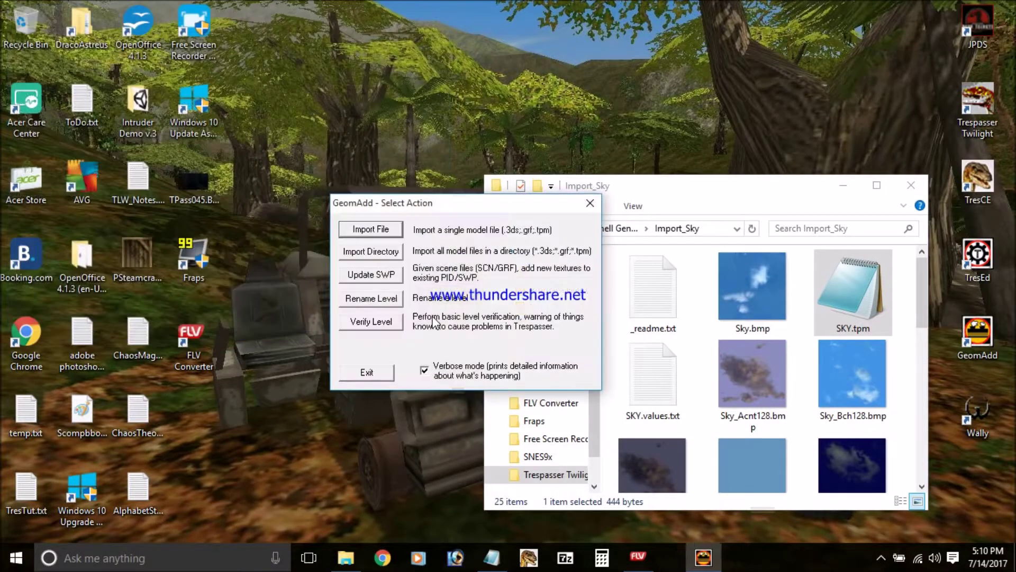
left_click(382, 229)
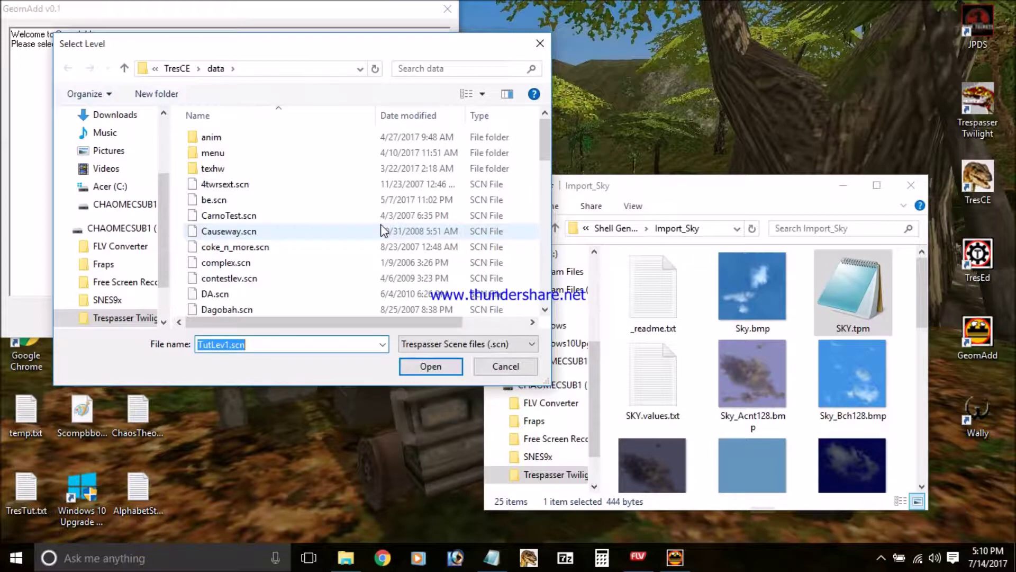
left_click(437, 369)
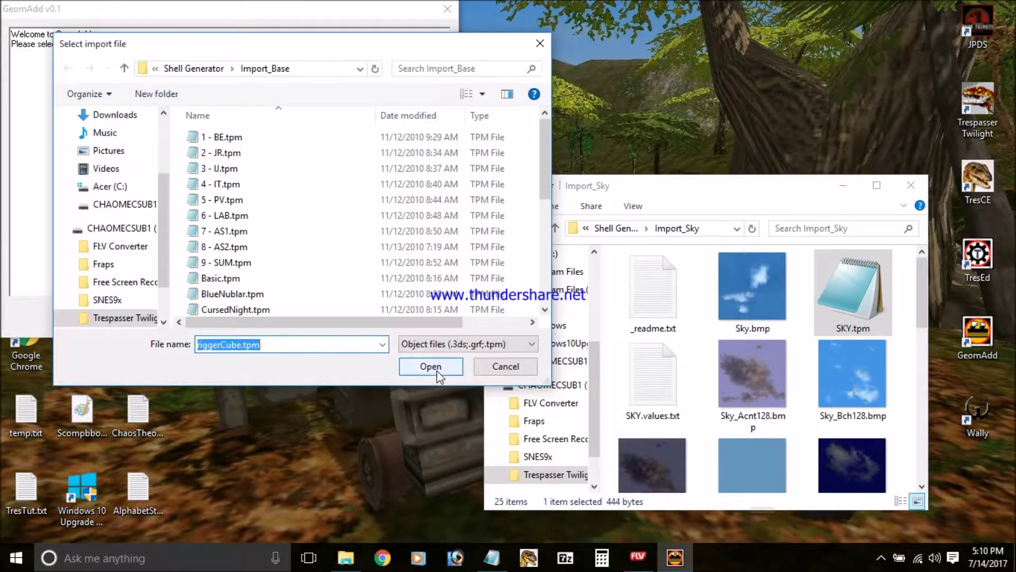
left_click_drag(543, 179, 546, 263)
left_click(311, 299)
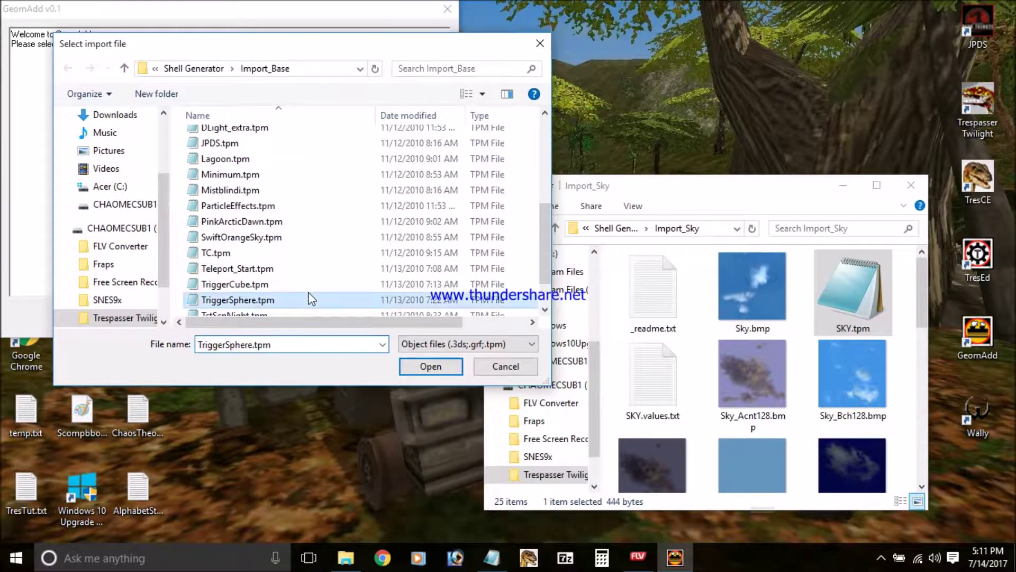
double_click(311, 300)
left_click(302, 56)
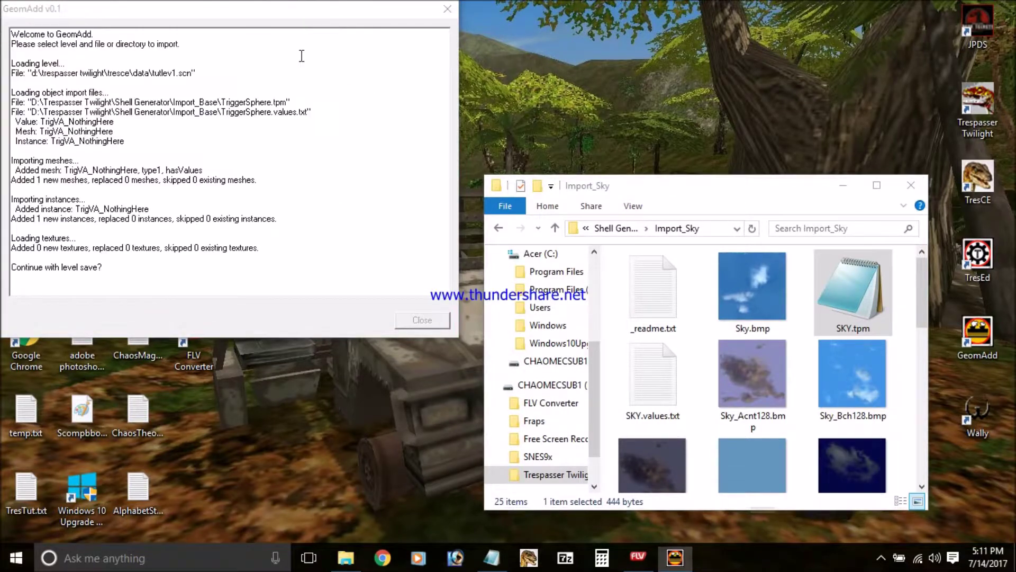
left_click(557, 345)
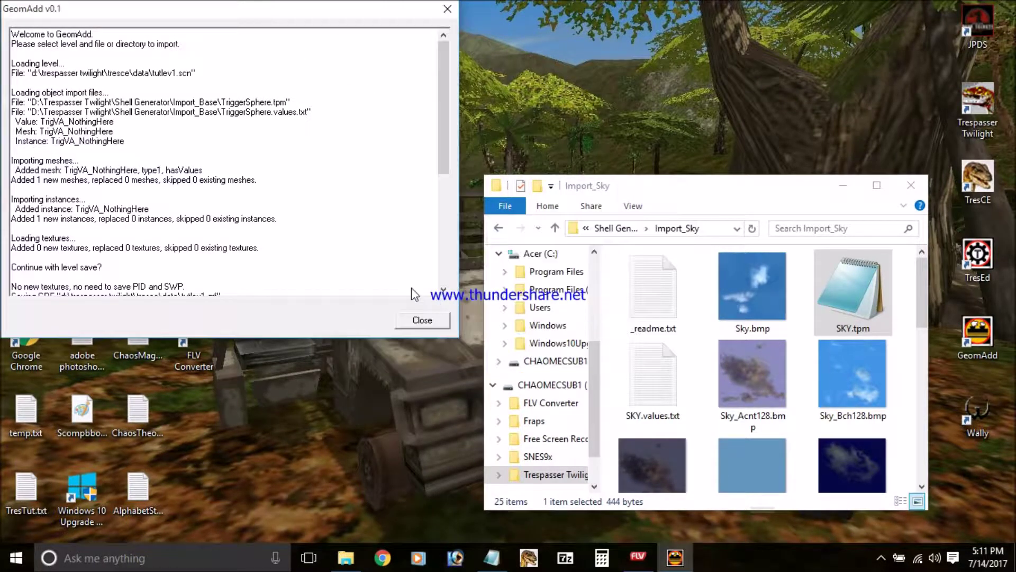
left_click(423, 322)
Step: Import WaterEntity.tpm into TutLev1.scn, save and verify the level, then close the log
left_click(386, 232)
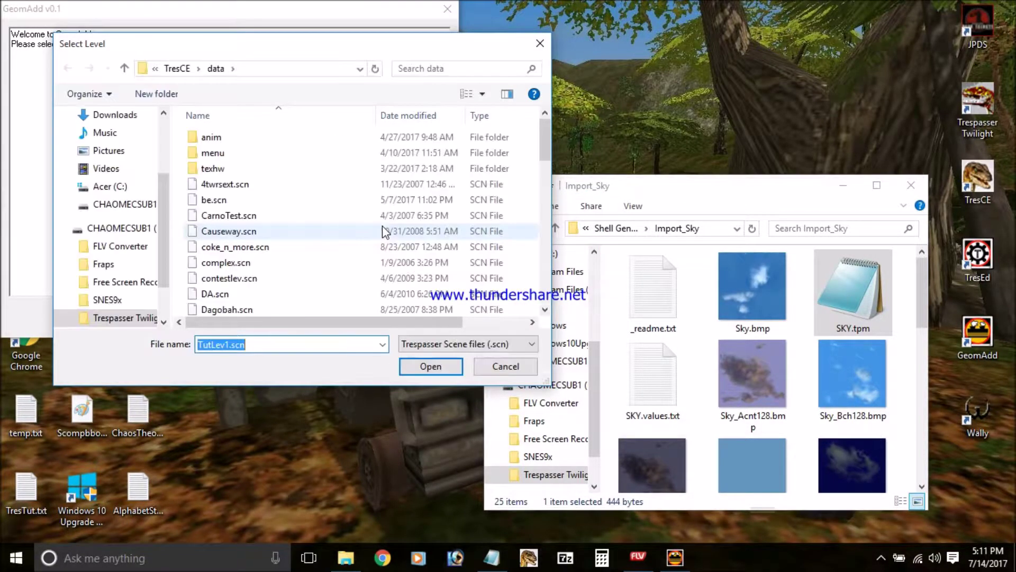
left_click(428, 366)
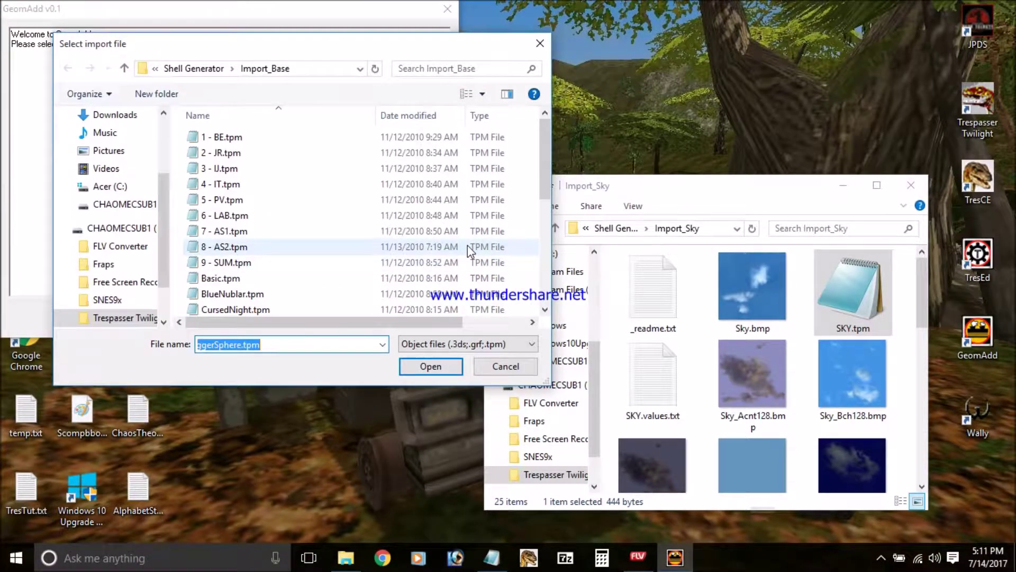
left_click_drag(543, 184, 567, 340)
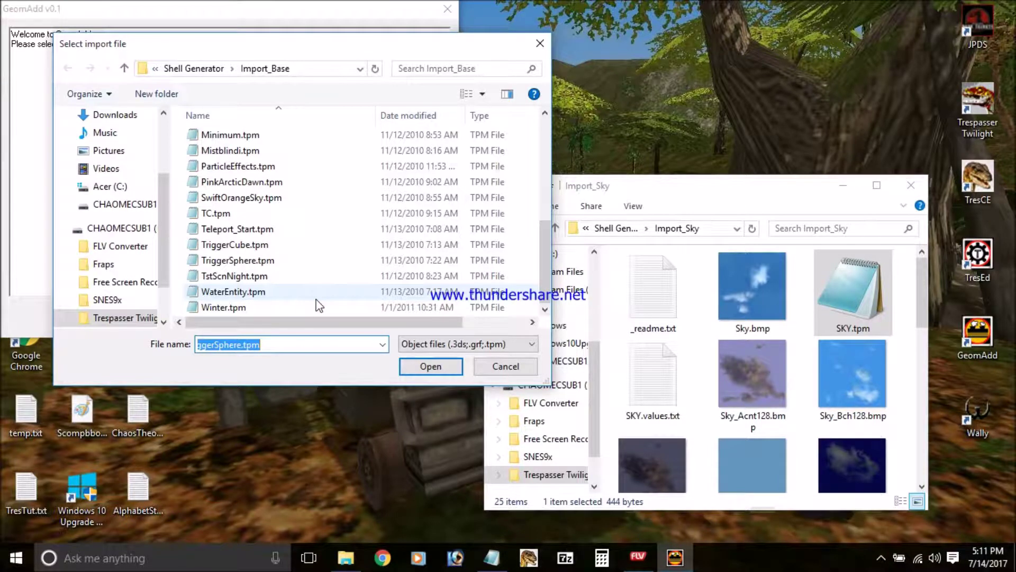
double_click(286, 293)
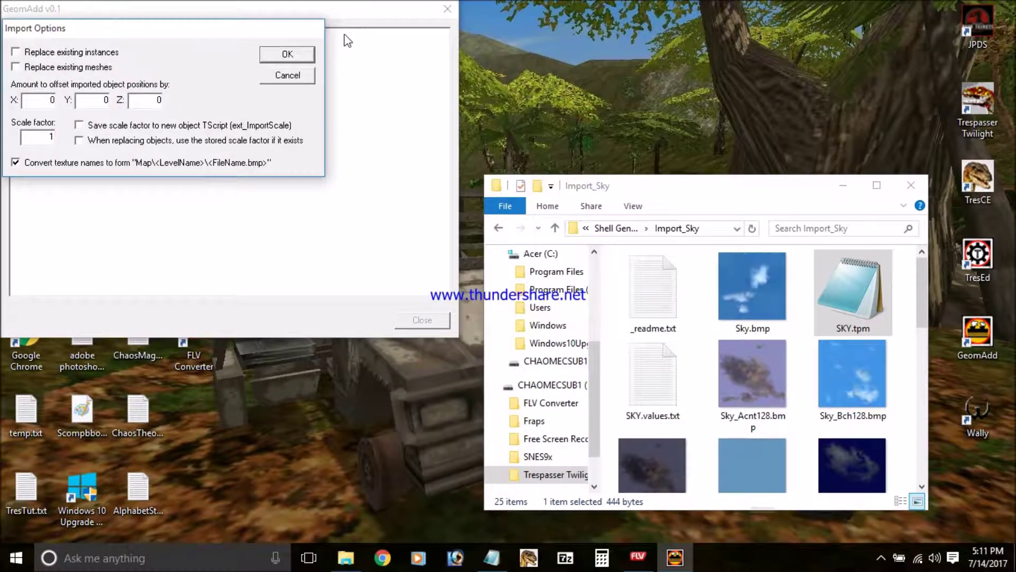
left_click(288, 54)
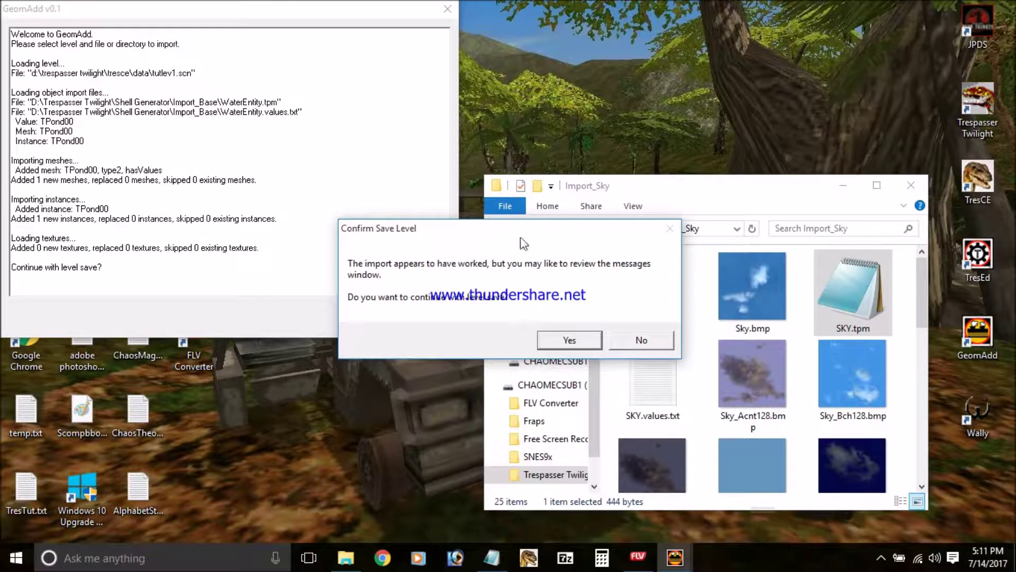
left_click(570, 340)
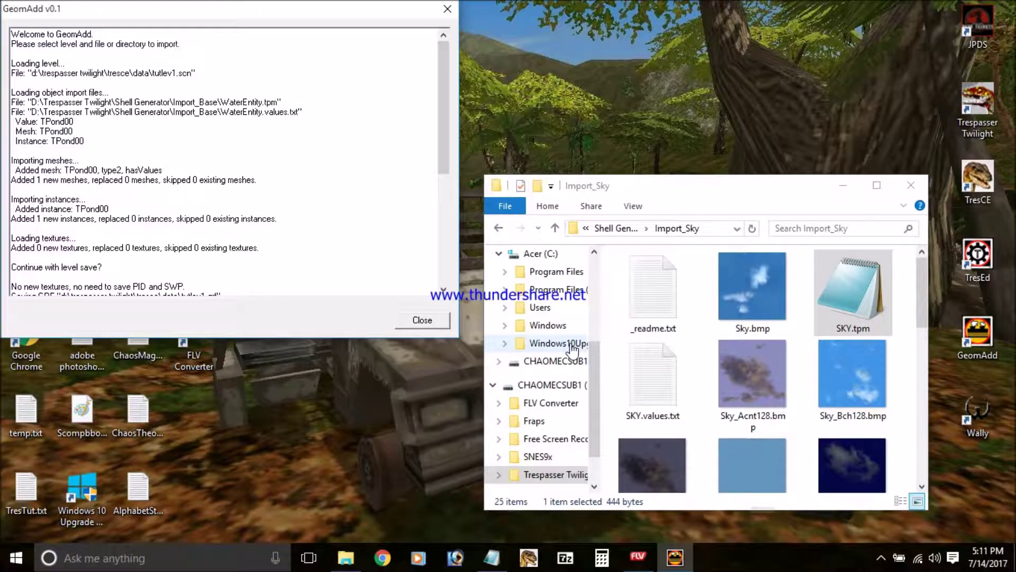
left_click_drag(447, 152, 453, 279)
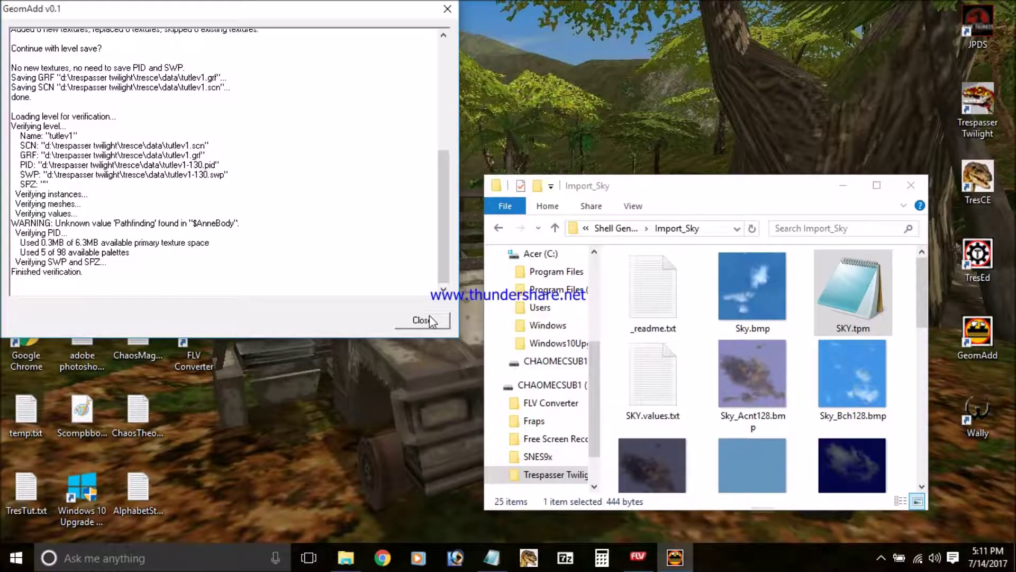
left_click(429, 318)
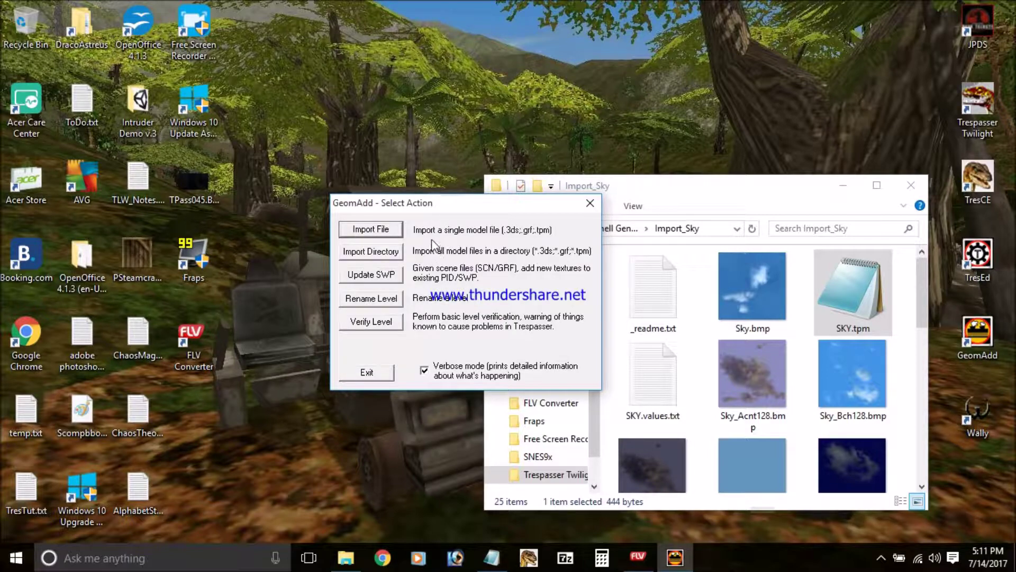
left_click(372, 230)
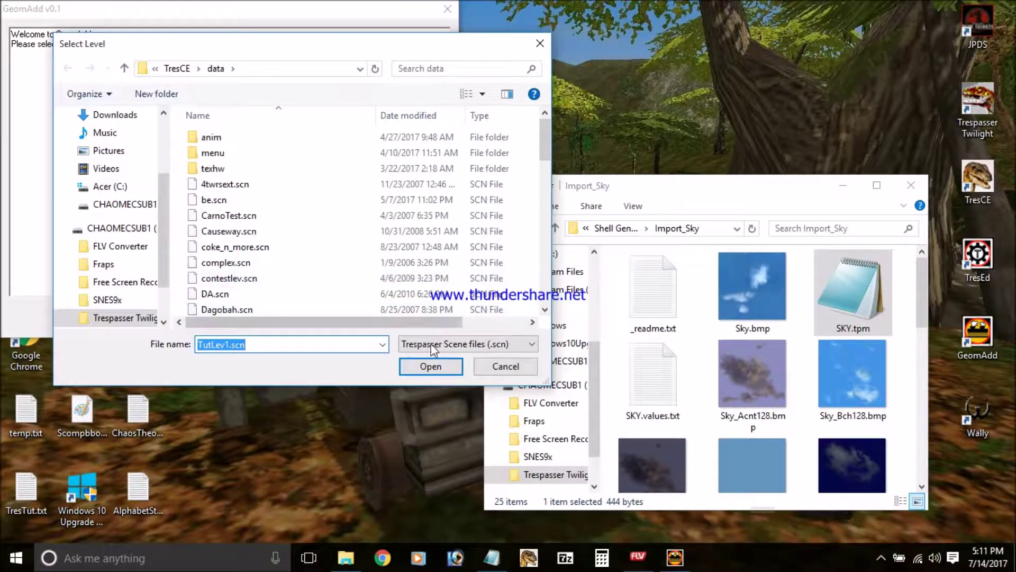
left_click(432, 363)
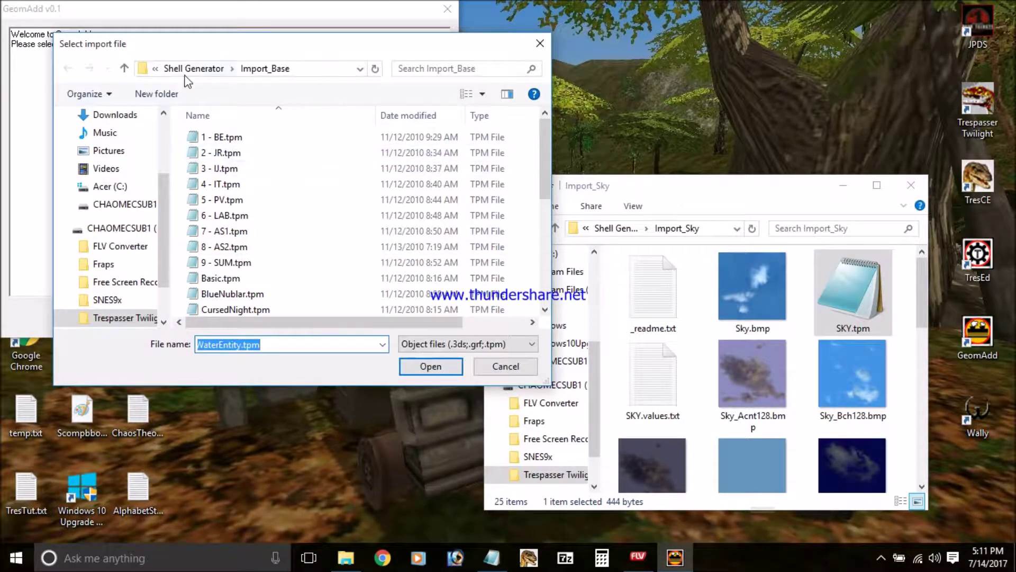
left_click(124, 68)
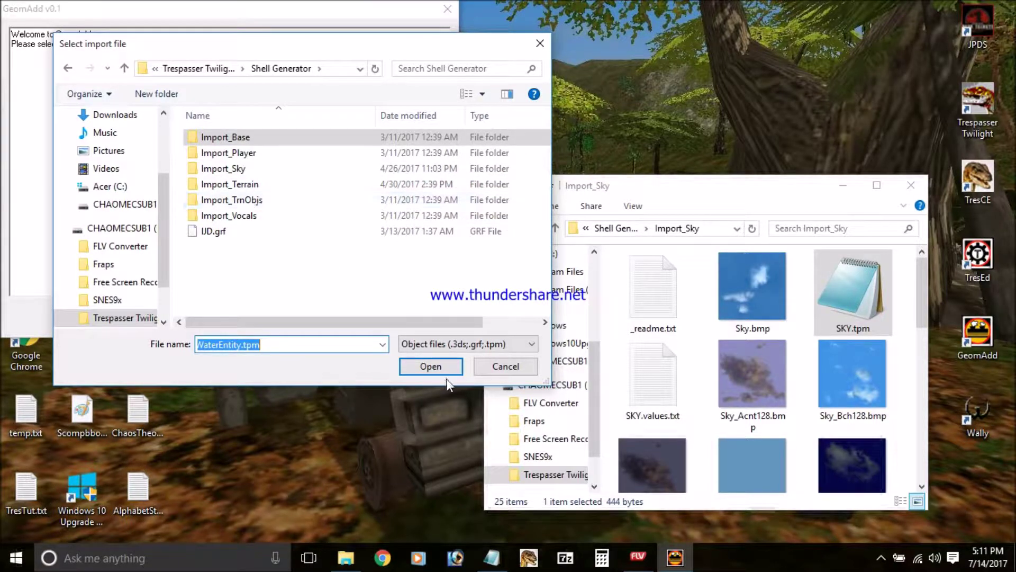
left_click(486, 367)
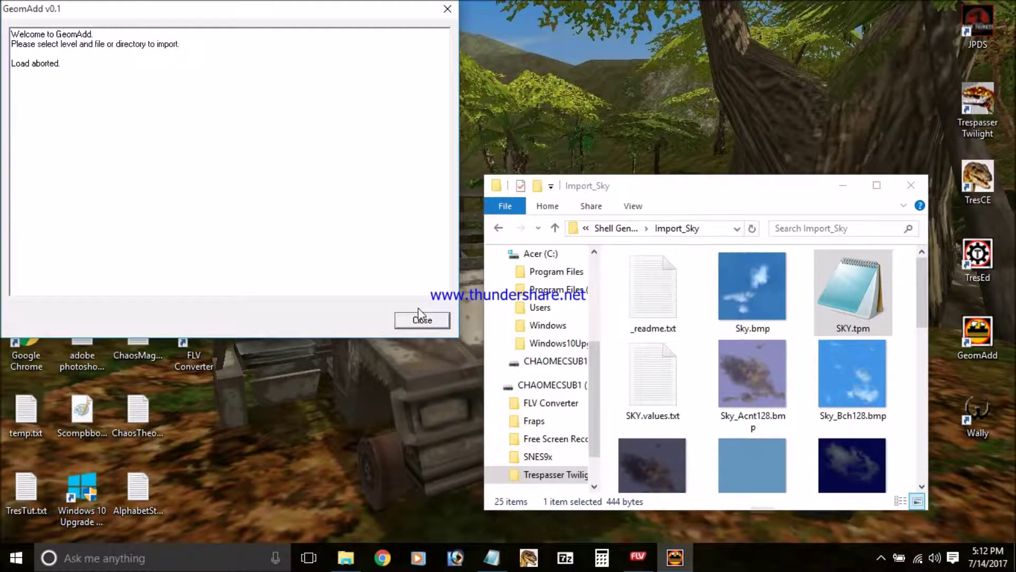
left_click(421, 318)
Step: Import the Import_TrnObjs\Basic folder via Basement.tpm into TutLev1.scn and save the level
left_click(371, 322)
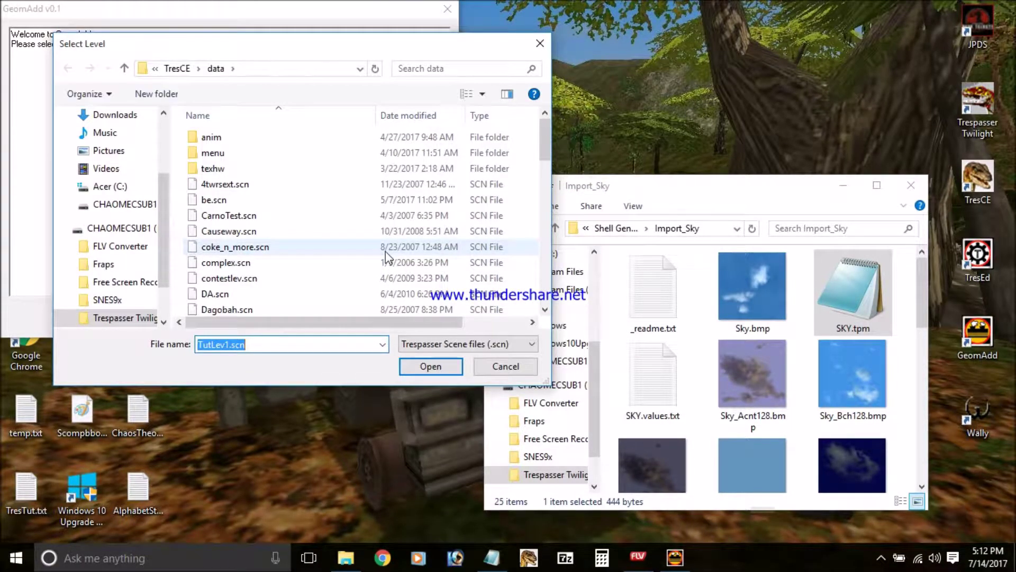
left_click(427, 366)
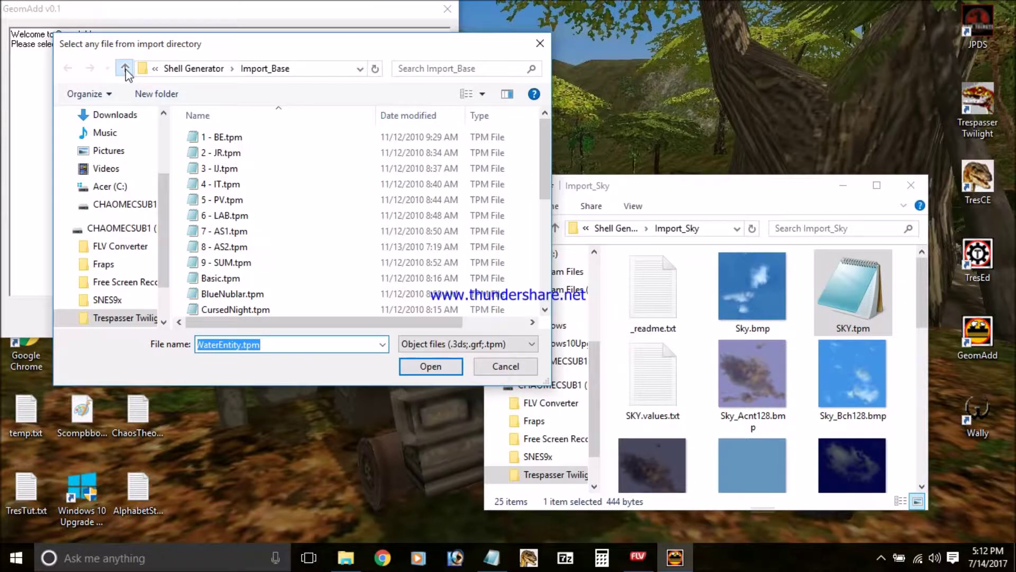
left_click(126, 69)
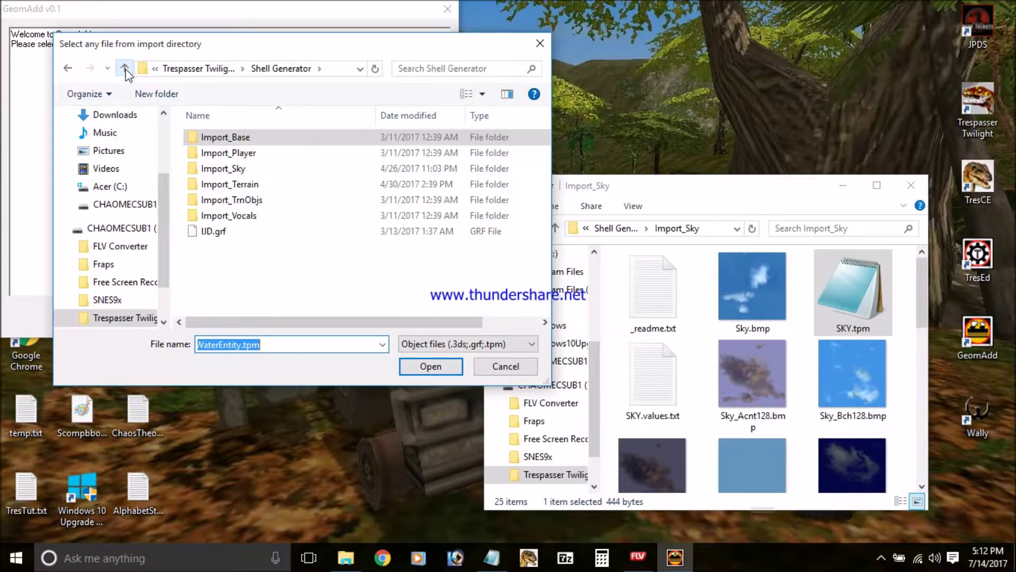
double_click(263, 201)
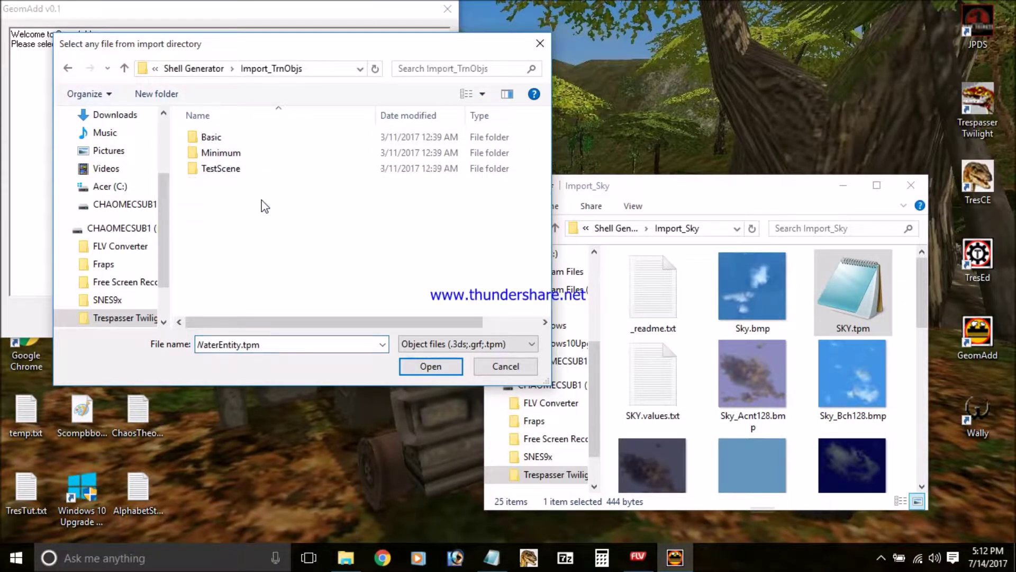
double_click(229, 137)
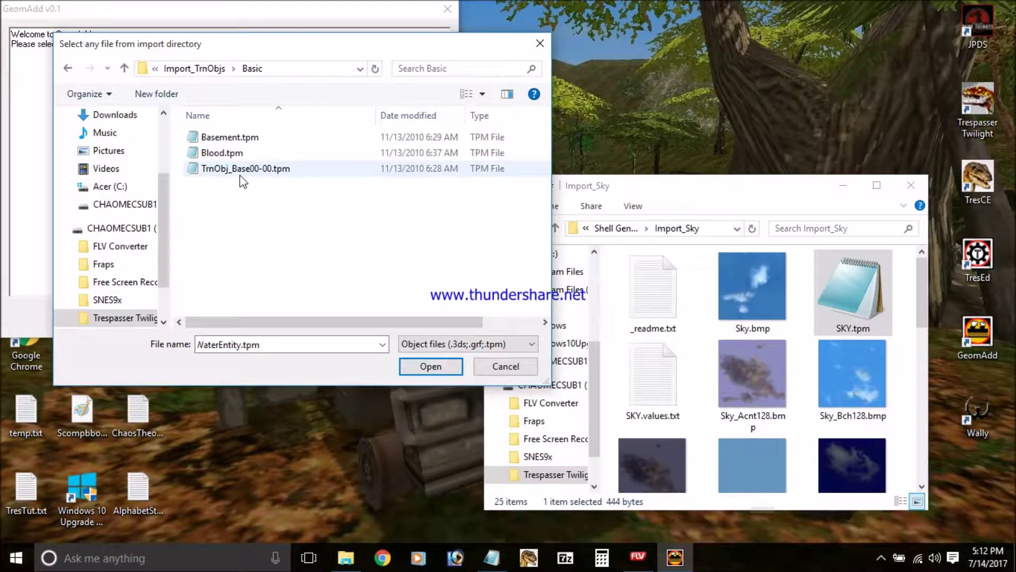
double_click(236, 139)
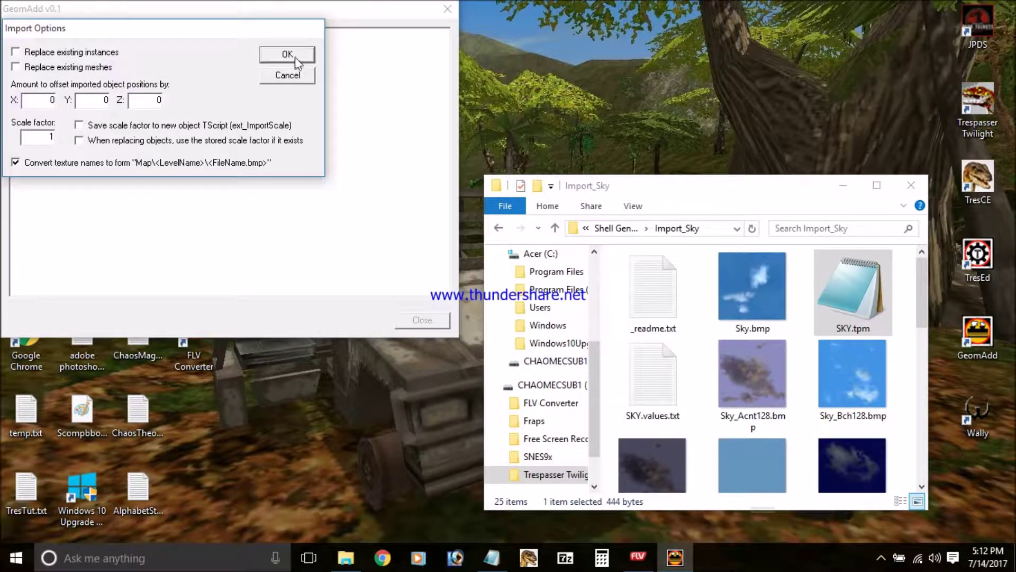
left_click(287, 54)
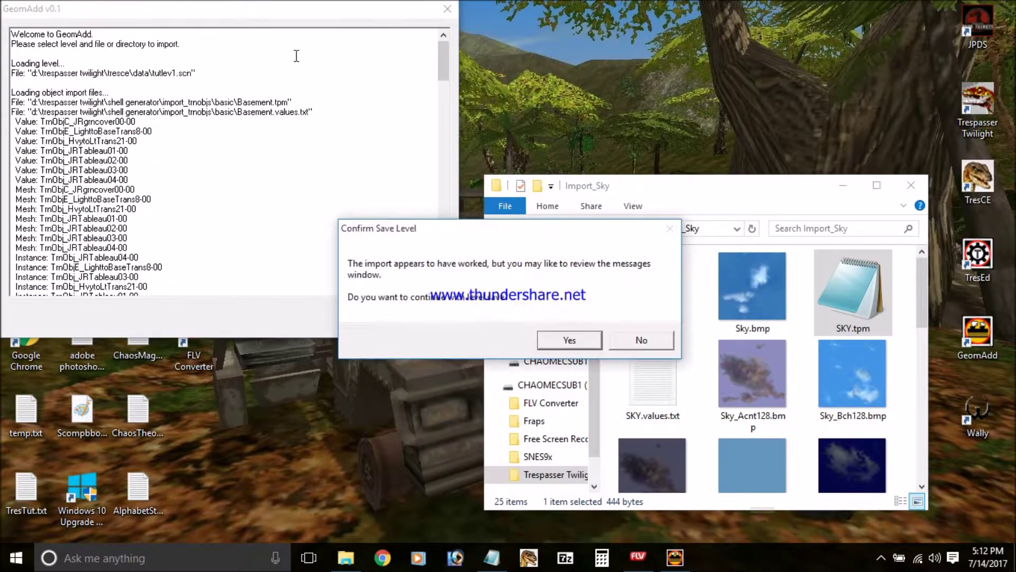
left_click(570, 340)
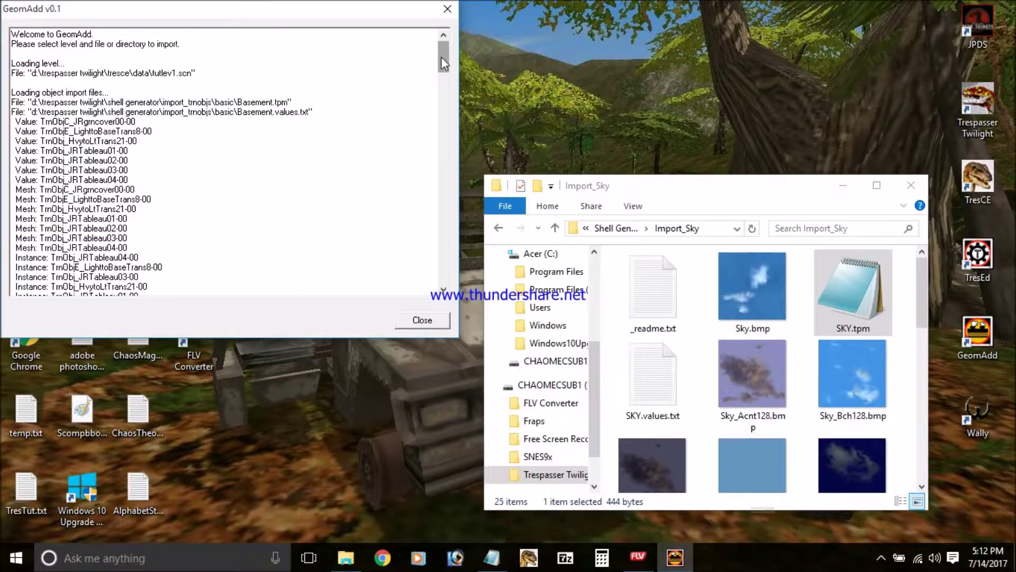
Step: Review and close the import log, then exit GeomAdd
left_click_drag(440, 56, 446, 277)
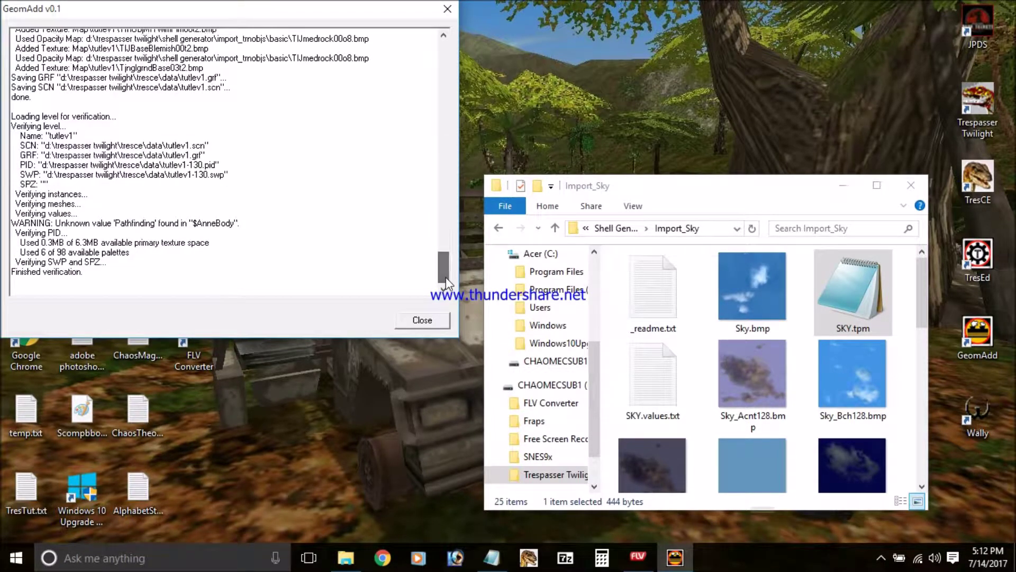
left_click(409, 319)
left_click(380, 373)
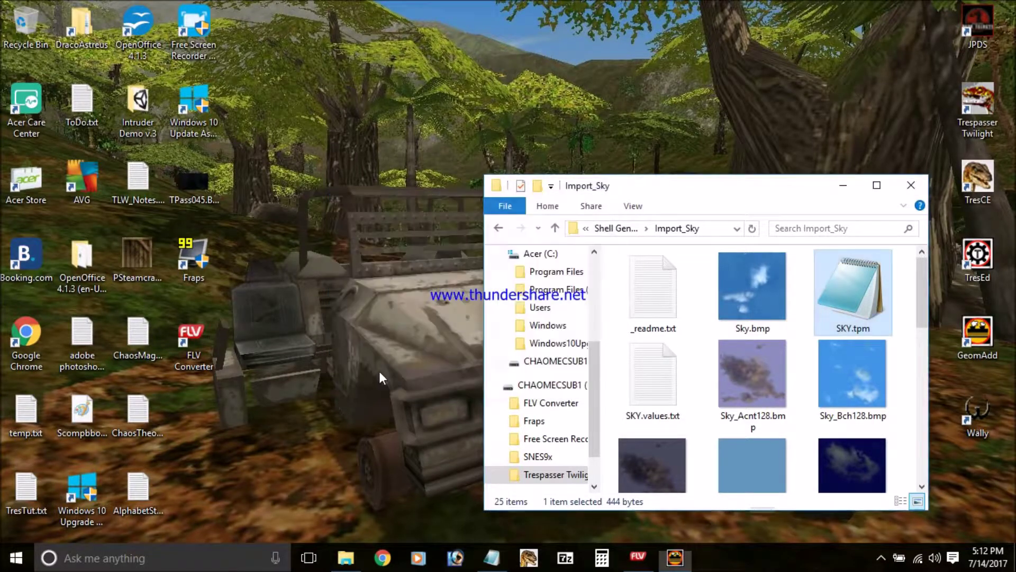
left_click(976, 256)
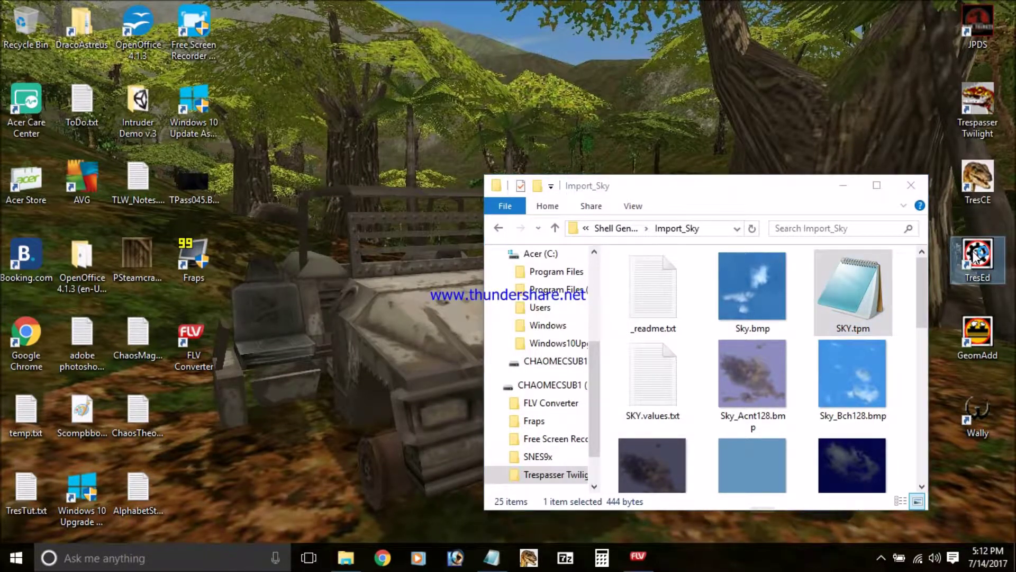
Step: Launch TresEd and load TutLev1-130.swp with the default level load options
double_click(959, 257)
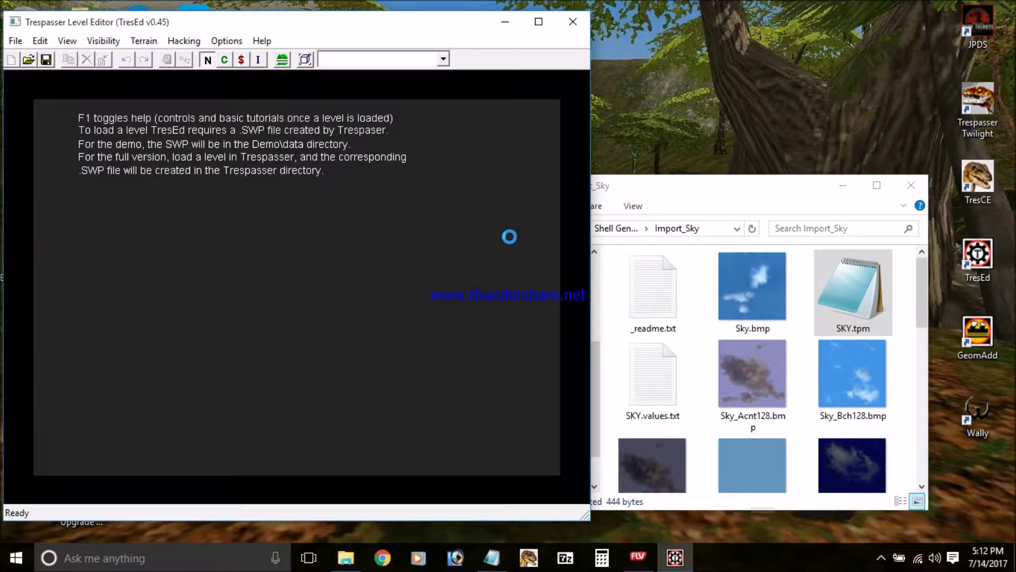
left_click(26, 61)
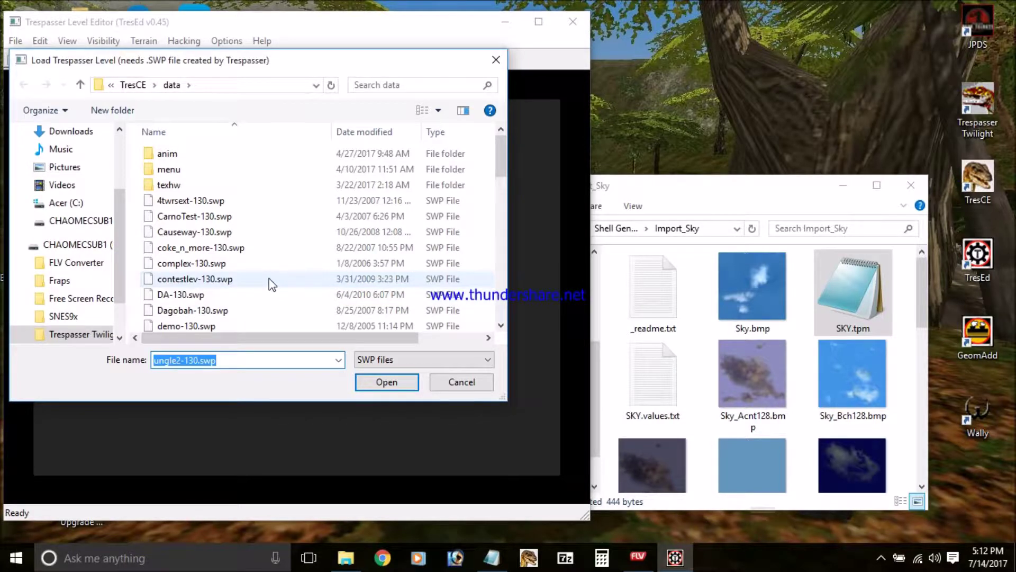
left_click(263, 263)
key("t")
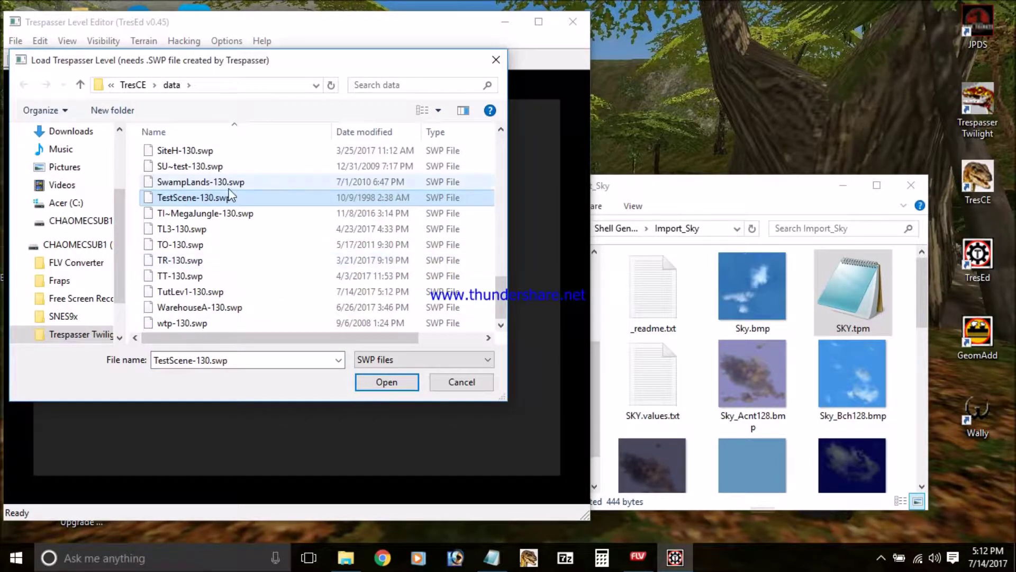
left_click(213, 293)
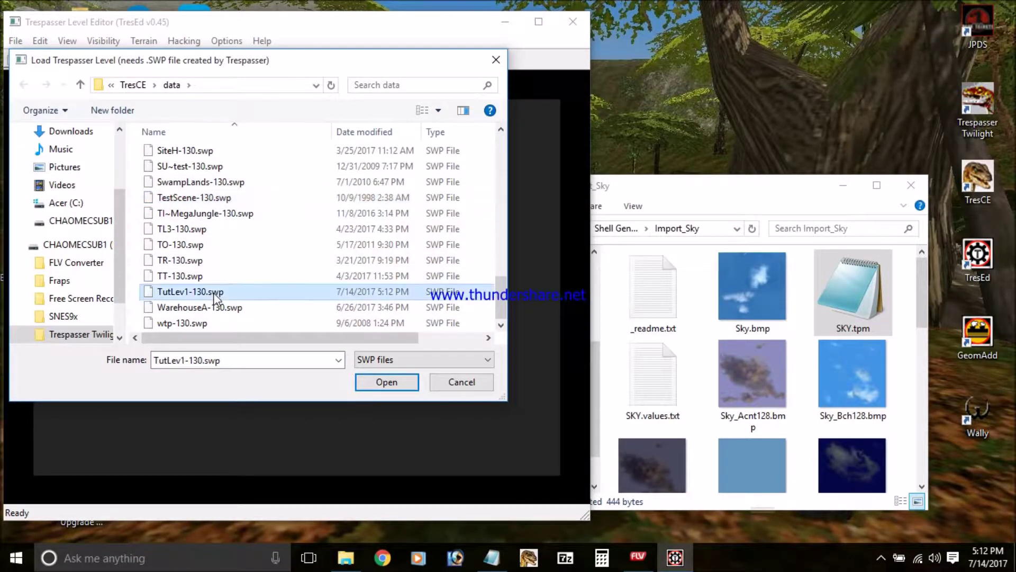
double_click(214, 294)
left_click(261, 130)
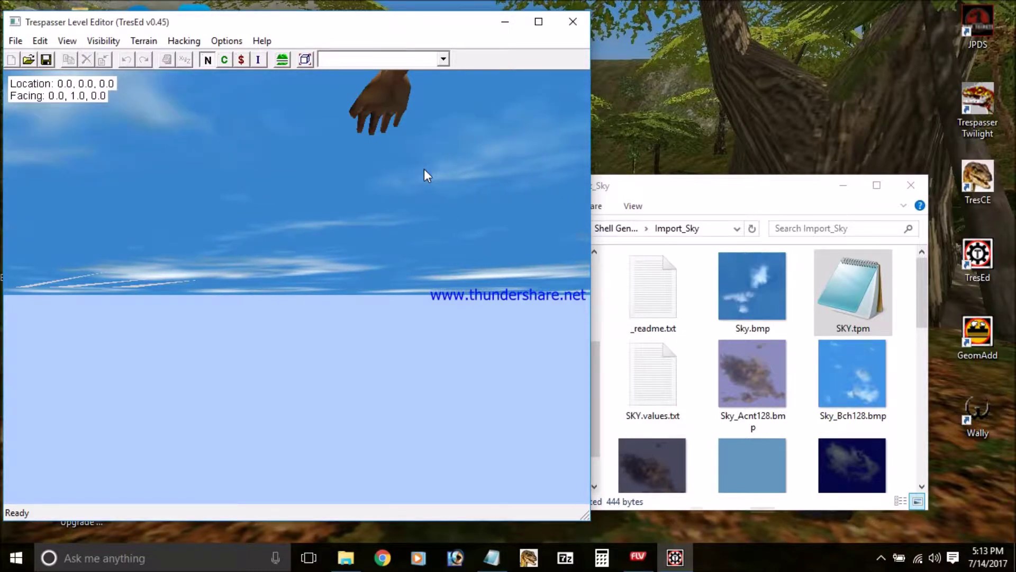
Step: Fly the 3D view to Anne's arm model beneath the sky and select her
key("Down")
left_click_drag(411, 207, 408, 180)
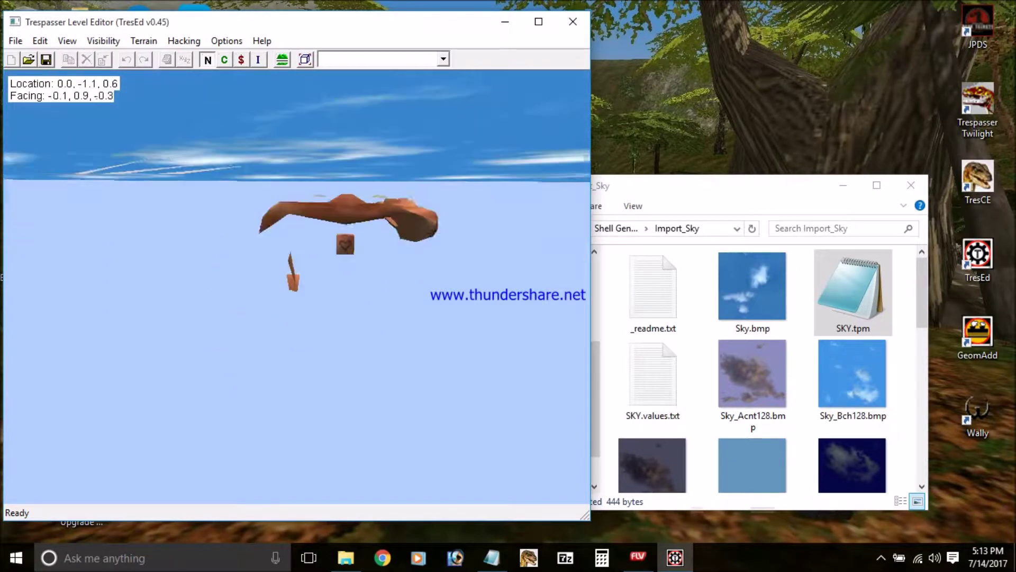
key("Down")
key("Up")
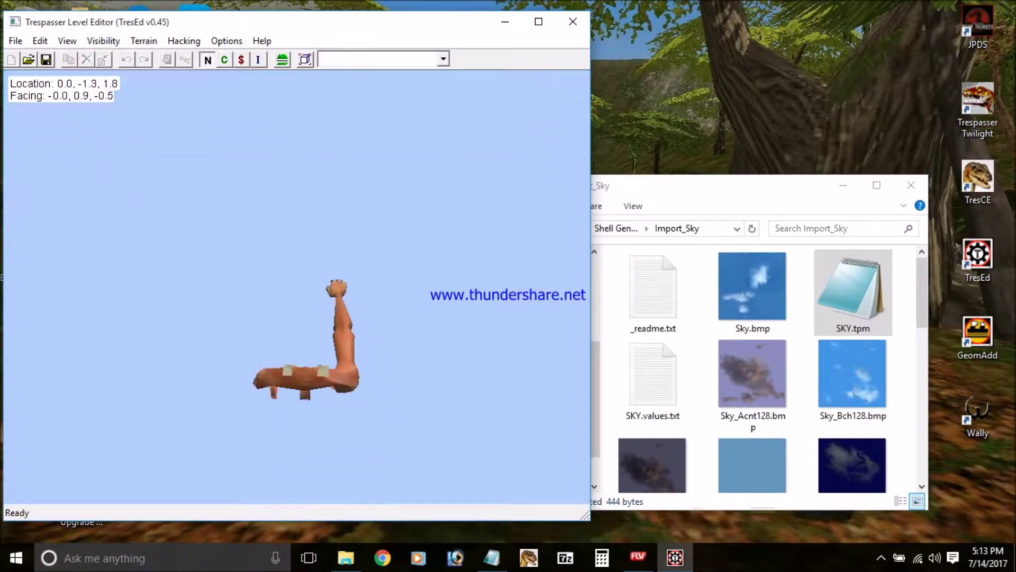
key("Up")
key("Up")
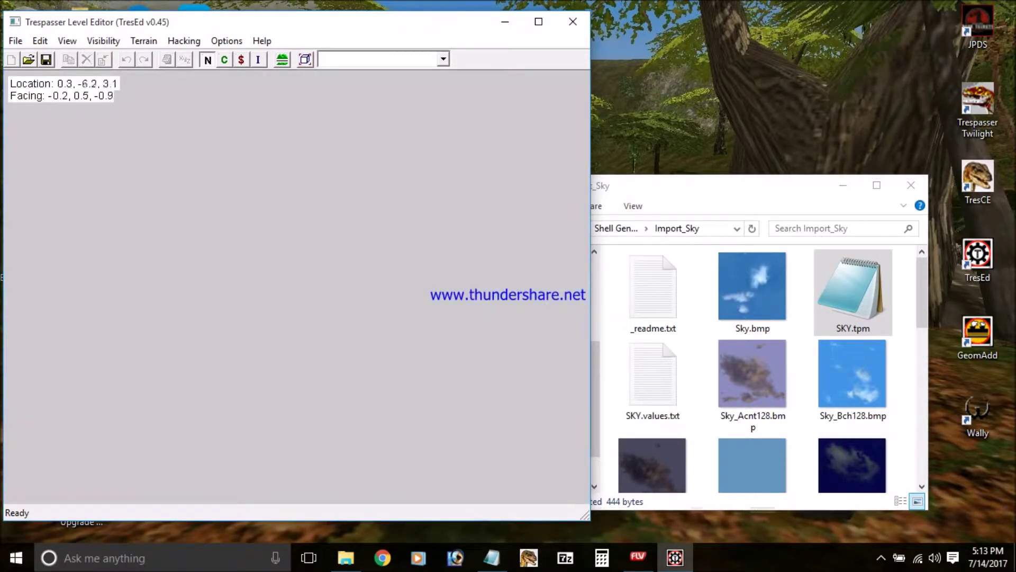
key("Down")
key("Up")
key("Left")
key("Up")
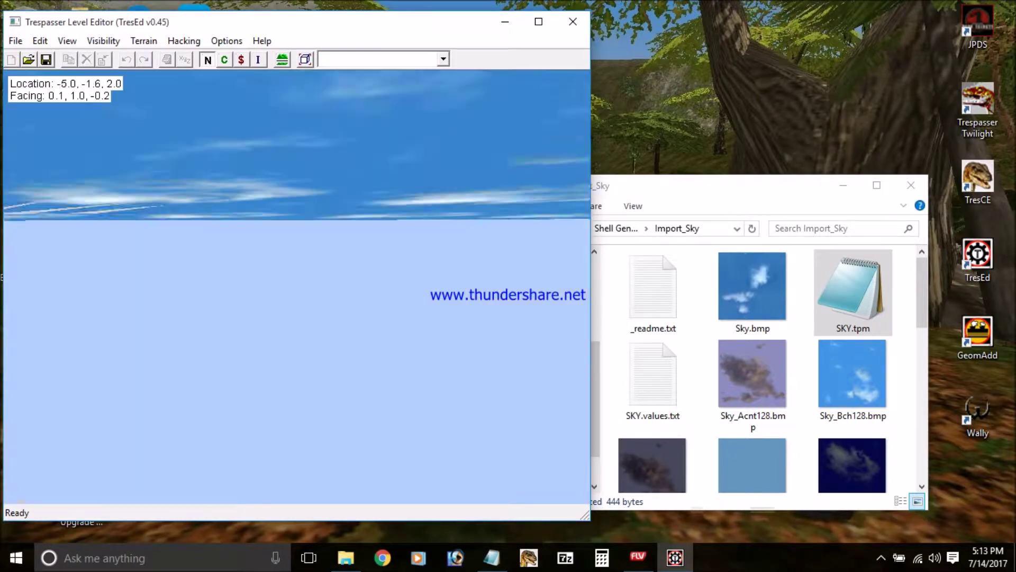
key("Right")
key("Right")
key("Up")
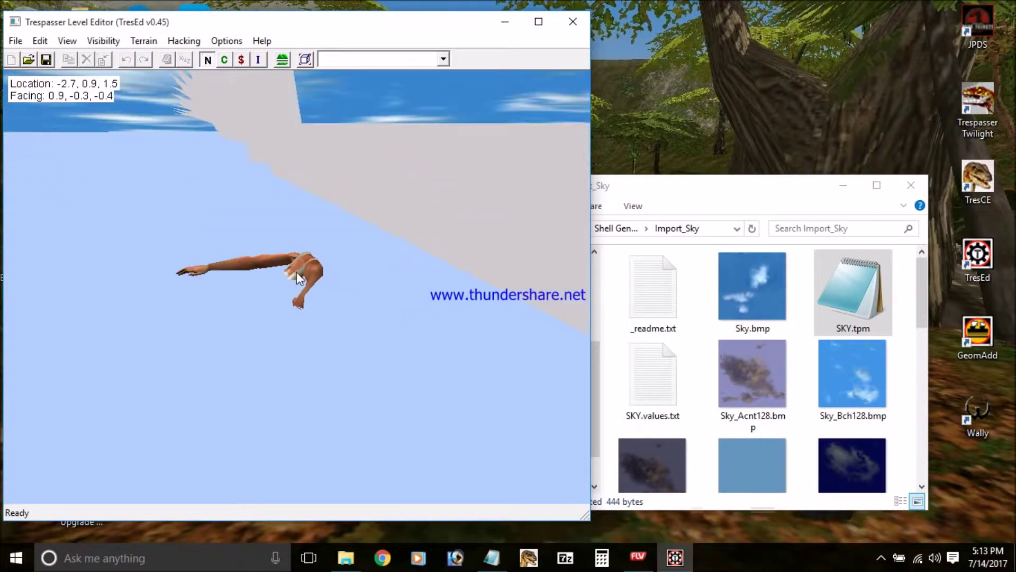
left_click(299, 276)
key("Down")
key("Left")
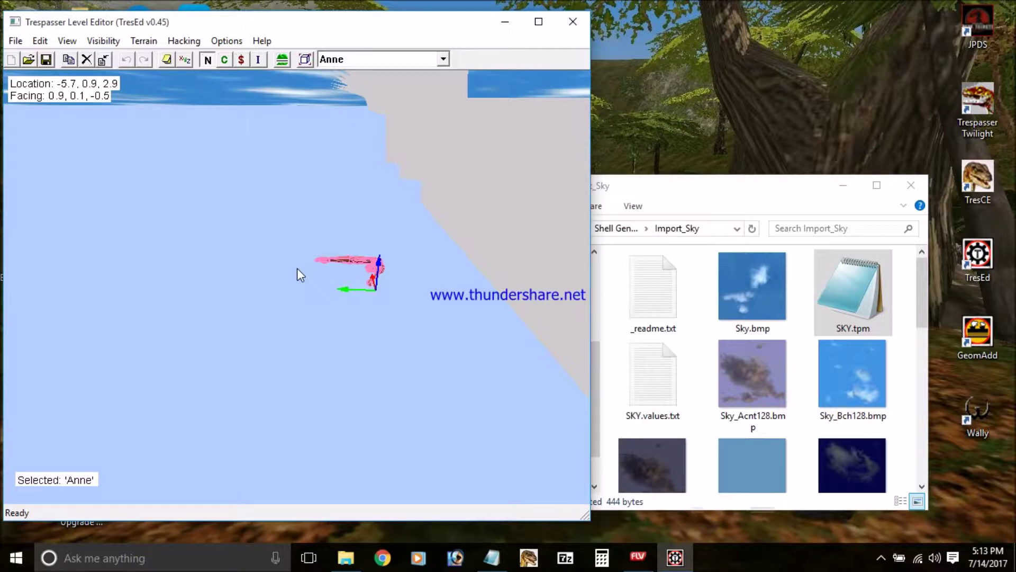
Step: Pull the view back, then fly forward and down until it sits low over the brown terrain
left_click_drag(420, 317, 296, 268)
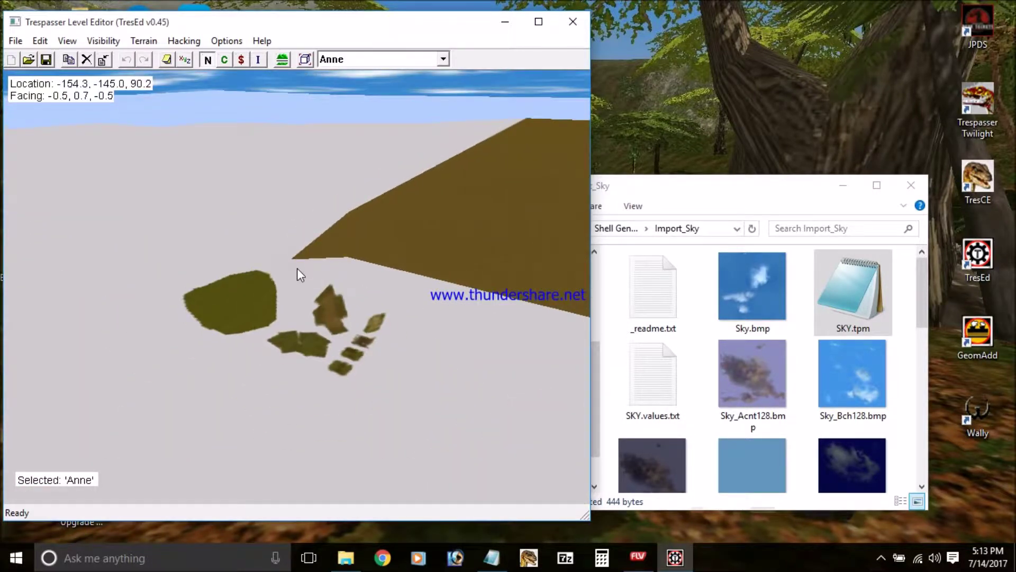
key("Up")
key("Up")
key("Up")
key("Up")
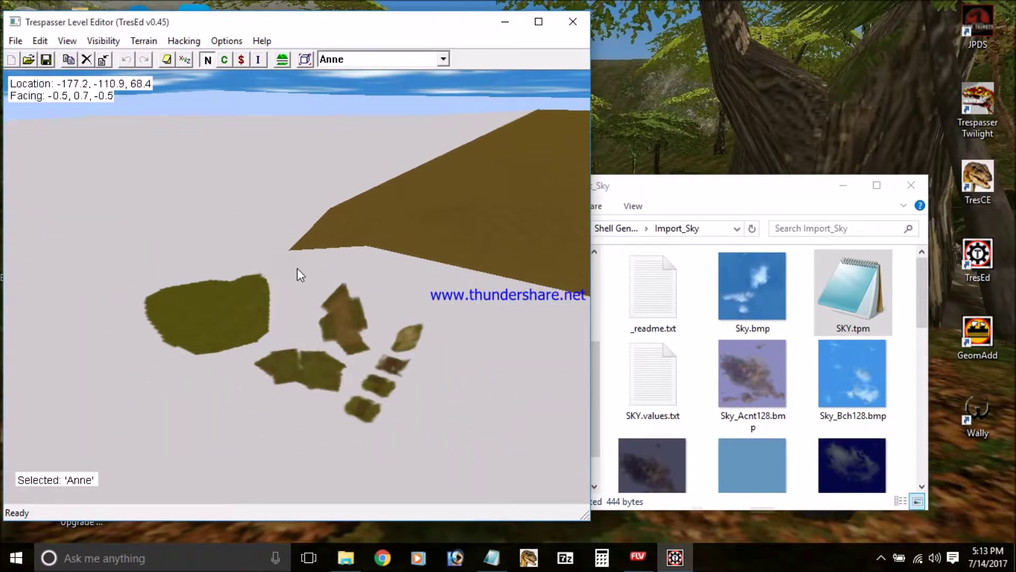
key("Up")
key("Up")
key("Up")
key("Up")
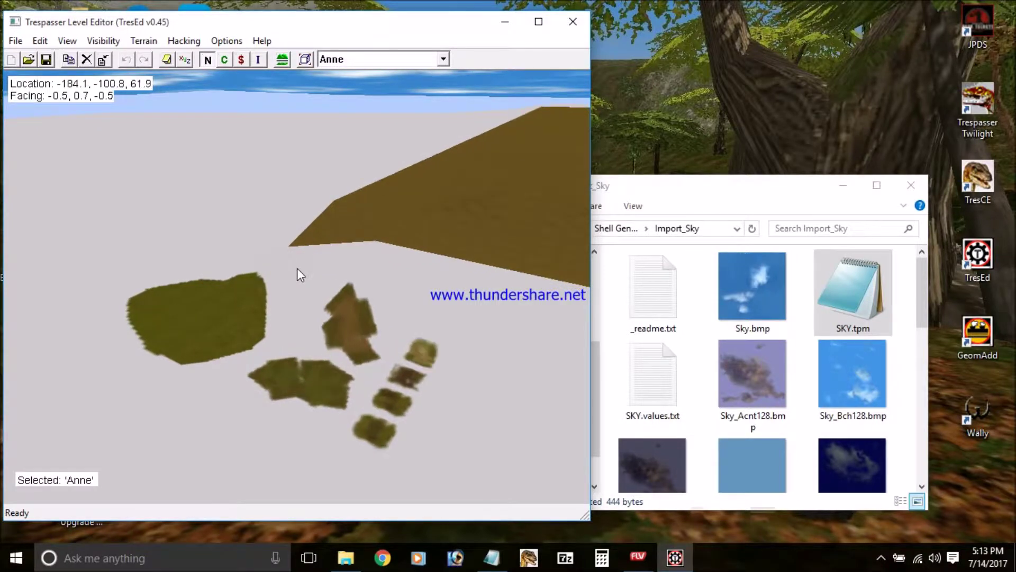
key("Up")
key("Up")
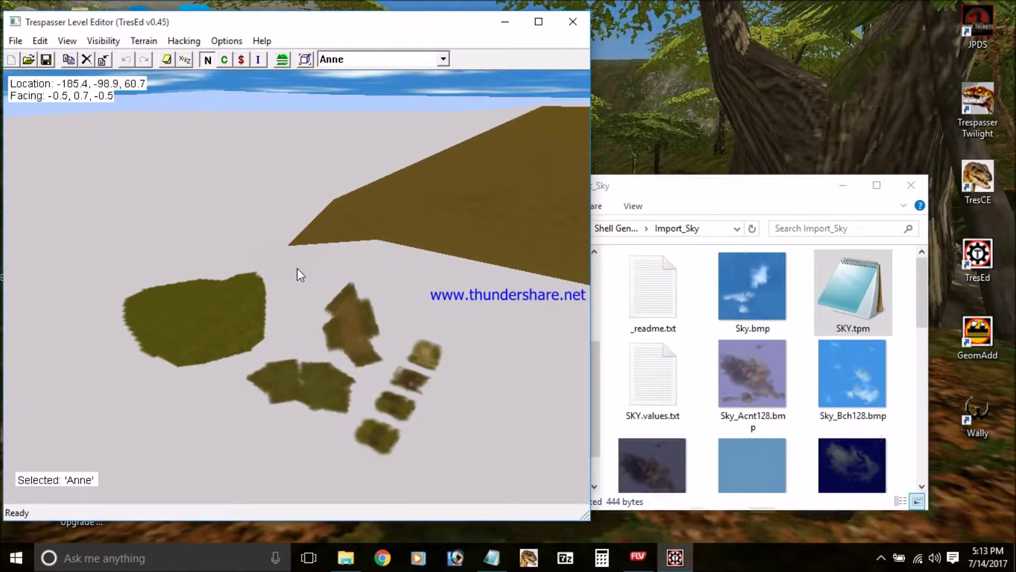
key("Right")
key("Right")
key("Right")
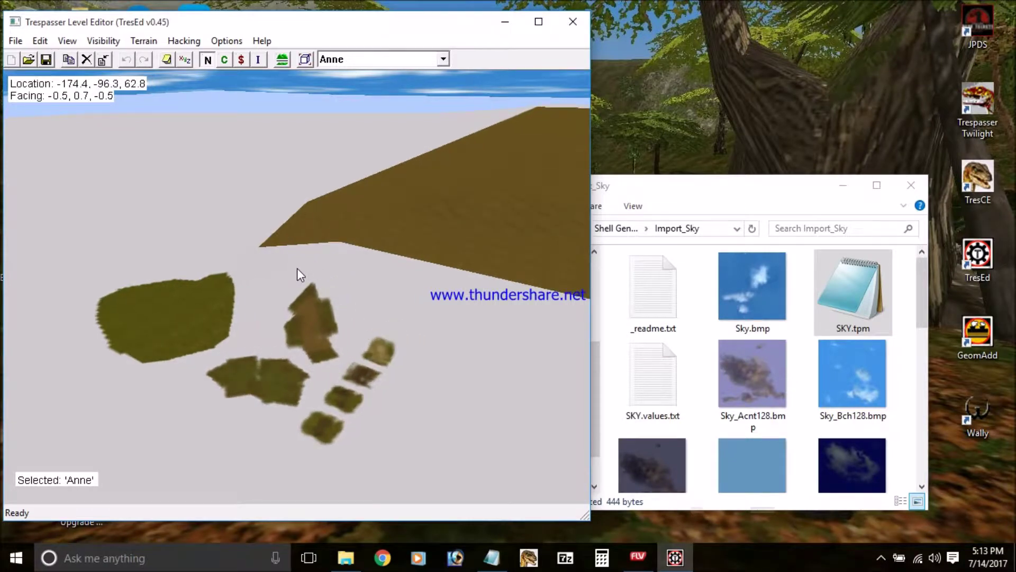
key("Up")
key("Up")
key("Up")
key("Up")
key("Up")
key("Up")
key("Up")
key("Up")
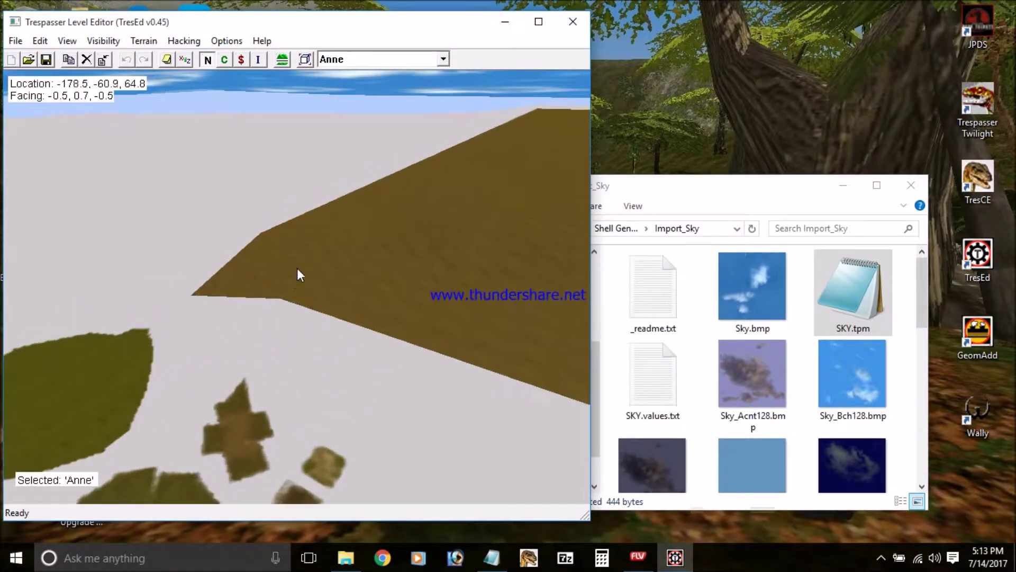
key("Up")
key("Up")
key("Up")
key("Up")
key("Up")
key("Up")
key("Up")
key("Up")
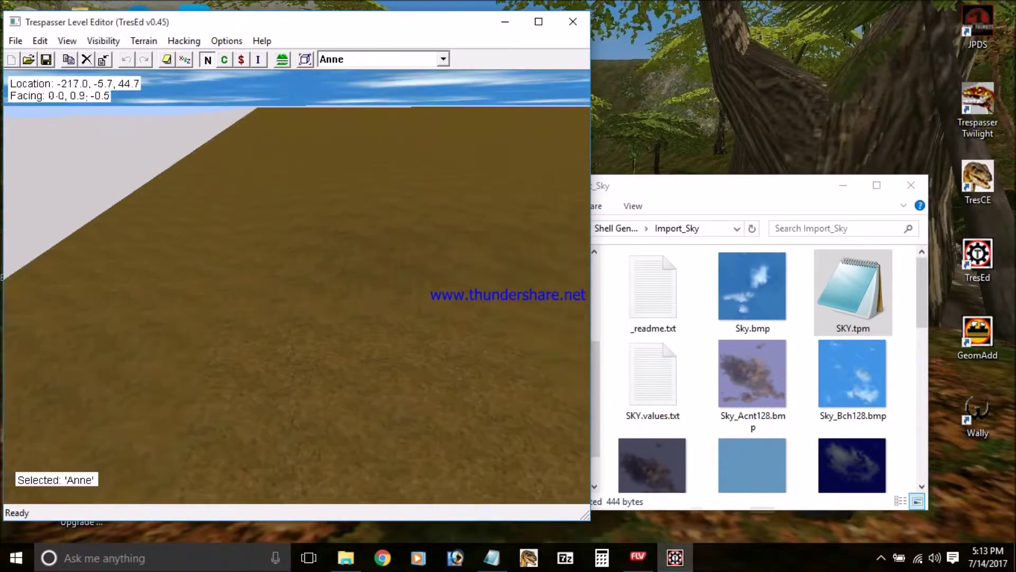
key("Up")
key("Up")
key("Up")
key("Up")
key("Up")
key("Up")
key("Up")
key("Up")
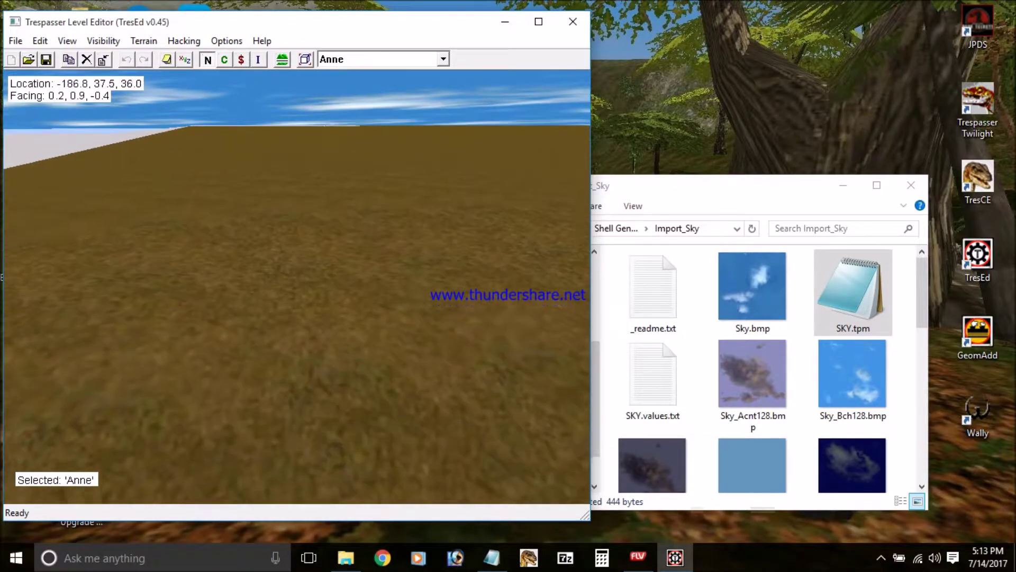
key("Up")
key("Up")
key("Up")
key("Up")
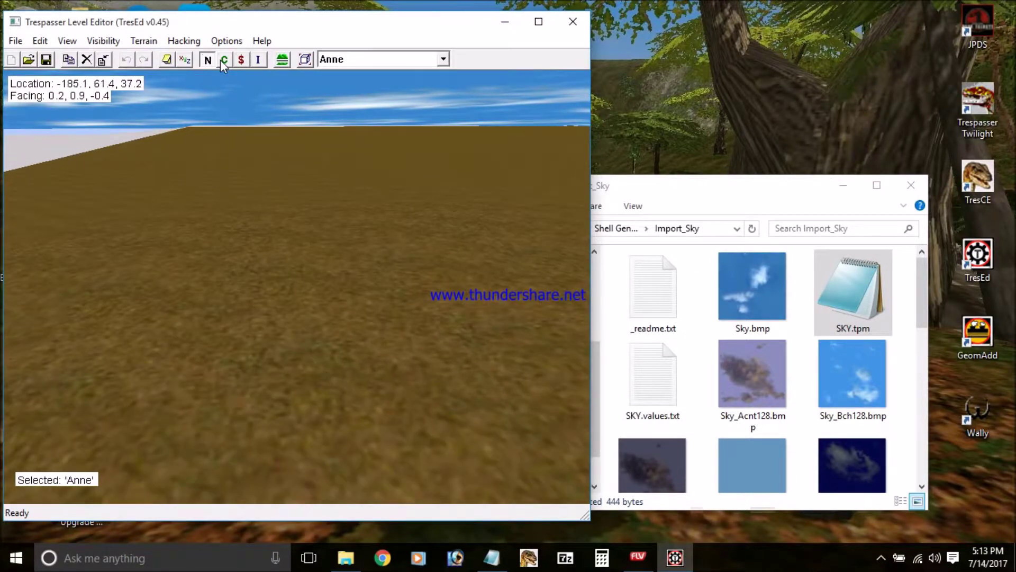
Step: Show the hidden cube and green plane objects with C and place Anne near the cube
left_click(224, 61)
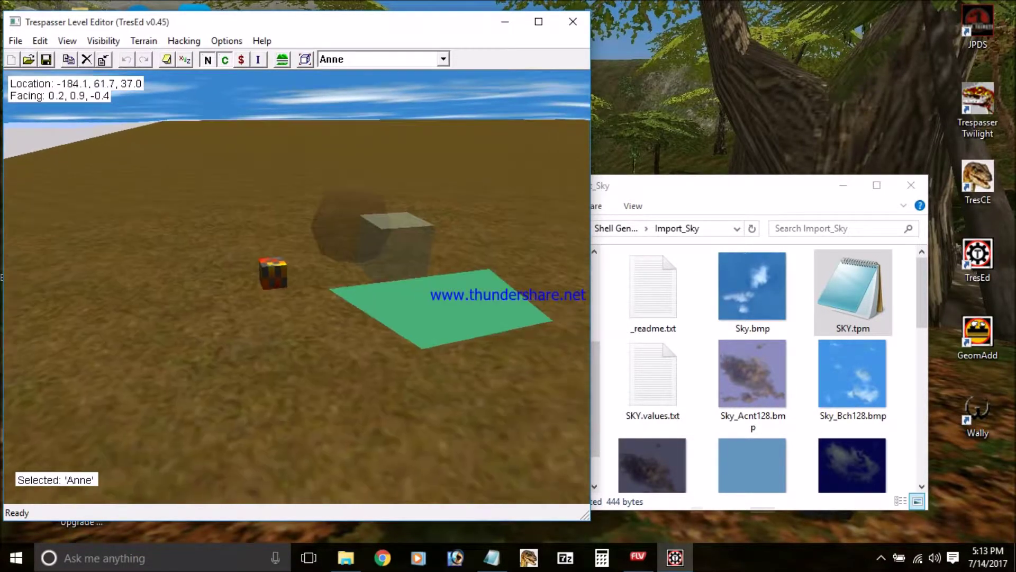
key("Right")
key("Right")
key("Right")
key("Right")
left_click(297, 273)
key("Down")
key("Down")
key("Down")
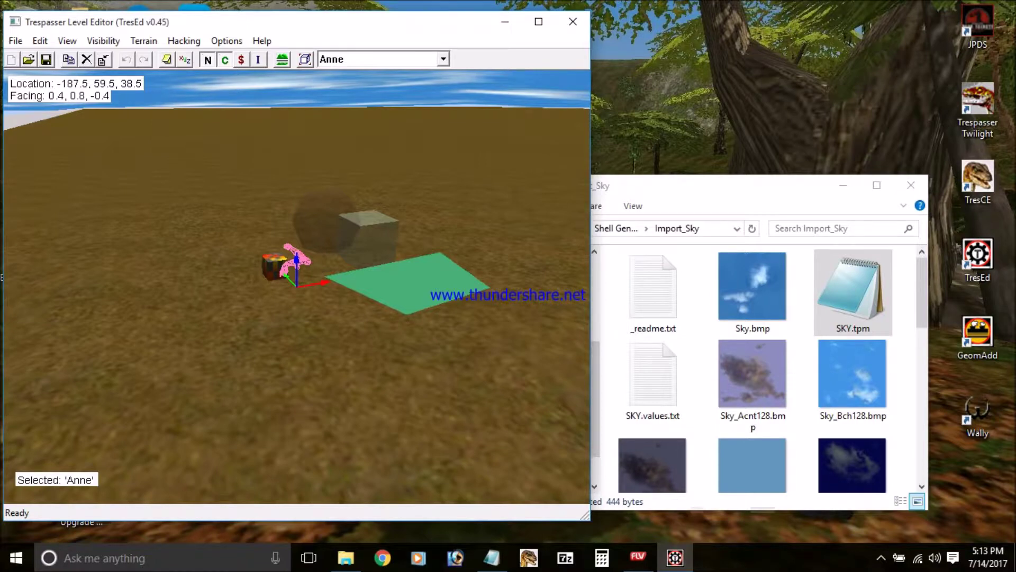
key("Up")
key("Up")
key("Up")
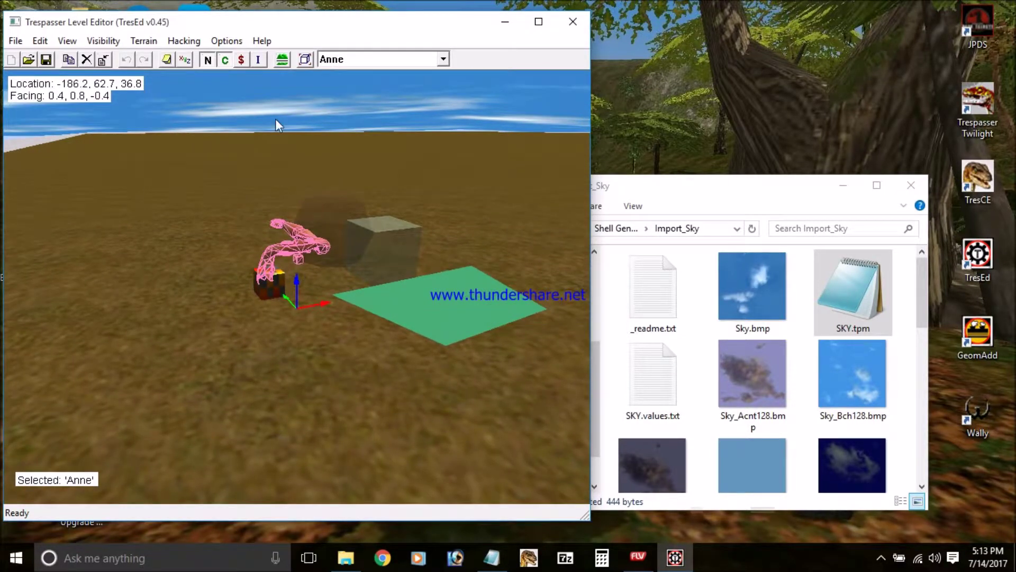
Step: Show Anne's physics box with $ and drag her onto the green plane
left_click(243, 61)
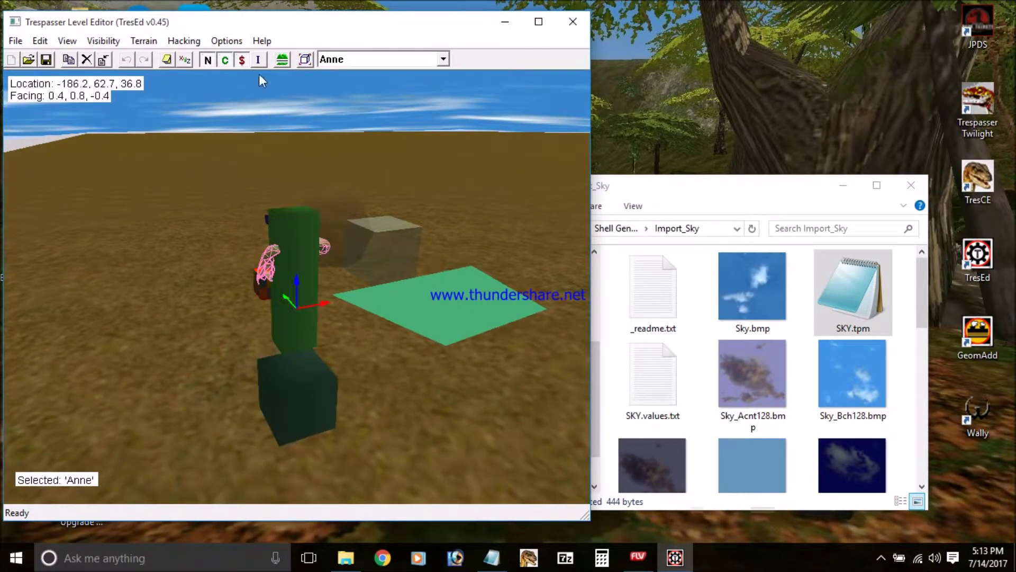
key("Down")
key("Down")
key("Down")
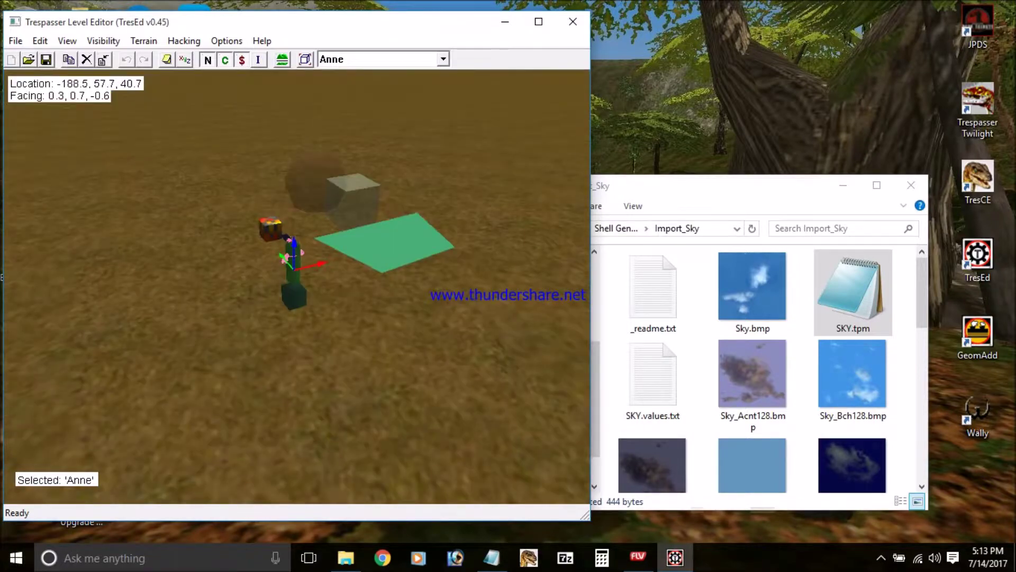
left_click_drag(280, 313, 386, 215)
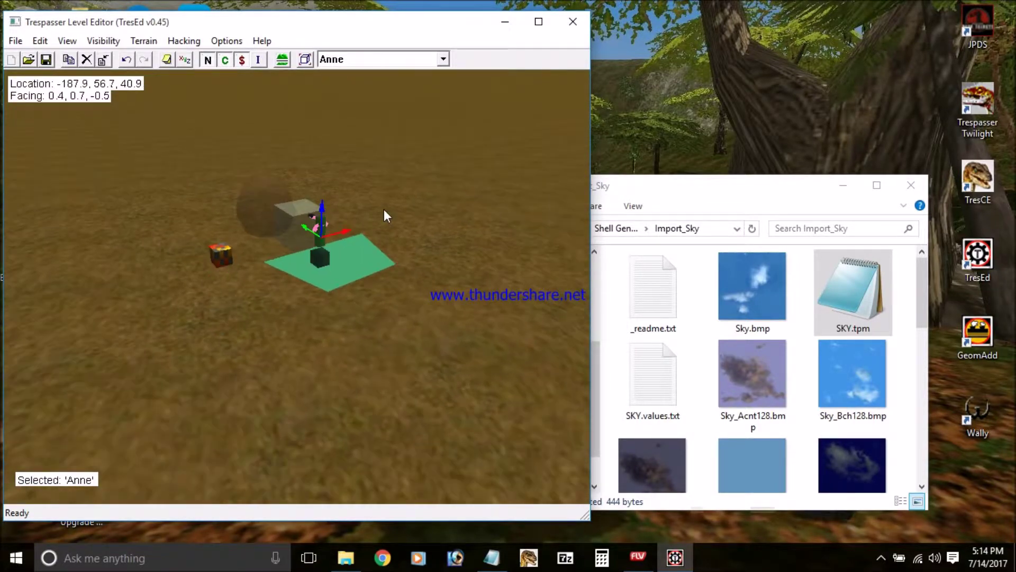
key("Up")
key("Up")
key("Up")
Step: Raise Anne above the green plane and angle the view up toward her
left_click_drag(297, 268, 268, 233)
key("Page_Down")
key("Up")
key("Up")
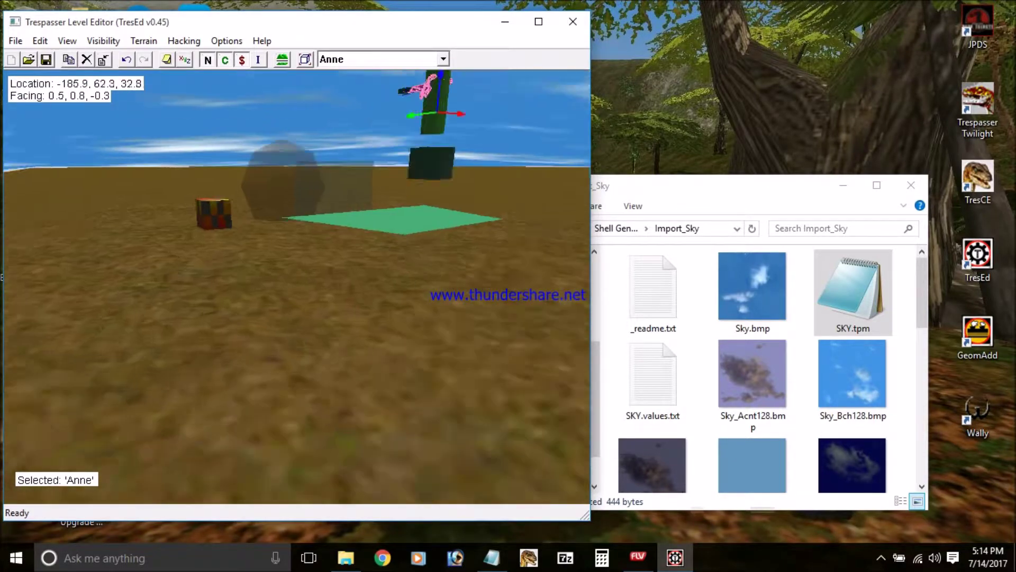
key("Page_Up")
key("Page_Up")
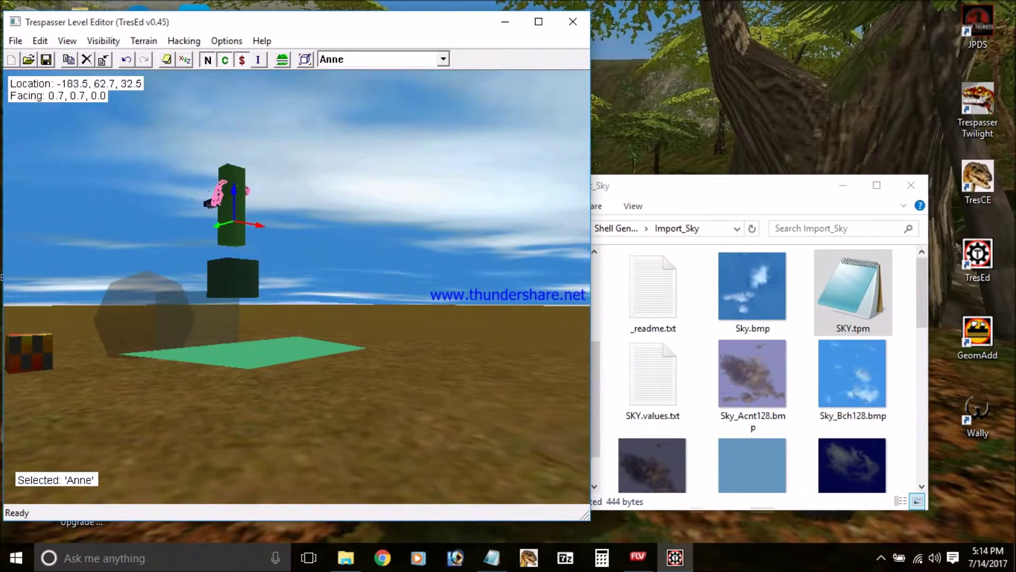
key("Page_Up")
key("Left")
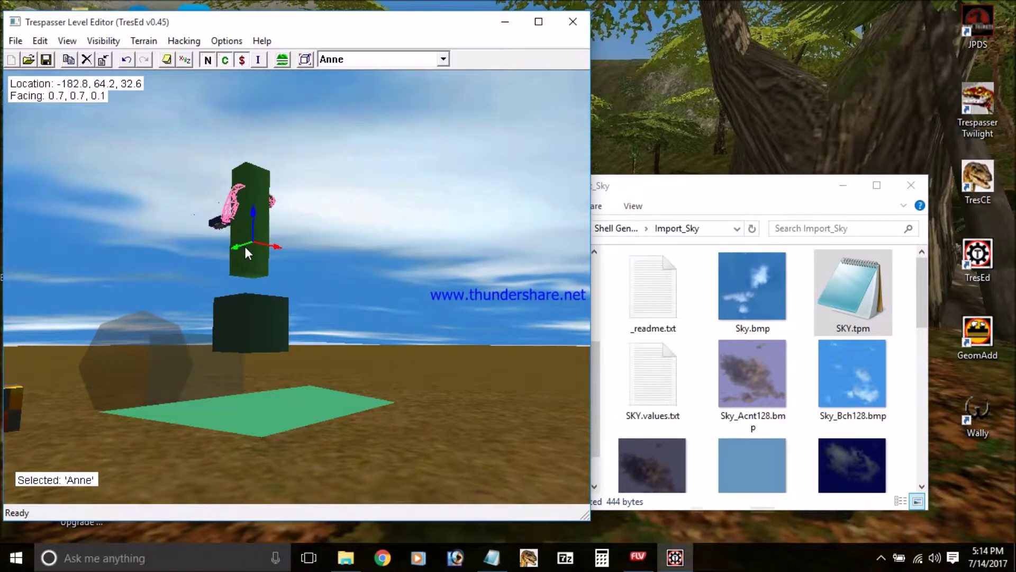
Step: Drag Anne along her X and Z gizmo axes to sit in front of the water plane
left_click_drag(242, 247, 256, 293)
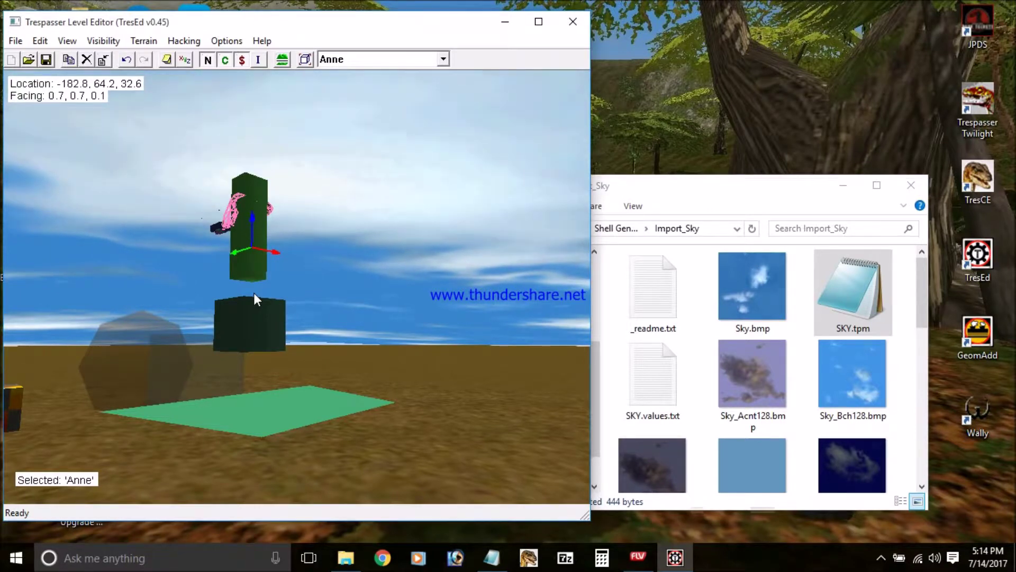
mouse_move(240, 297)
left_mouse_down()
mouse_move(235, 279)
mouse_move(236, 303)
left_mouse_up()
right_click_drag(236, 302, 251, 322)
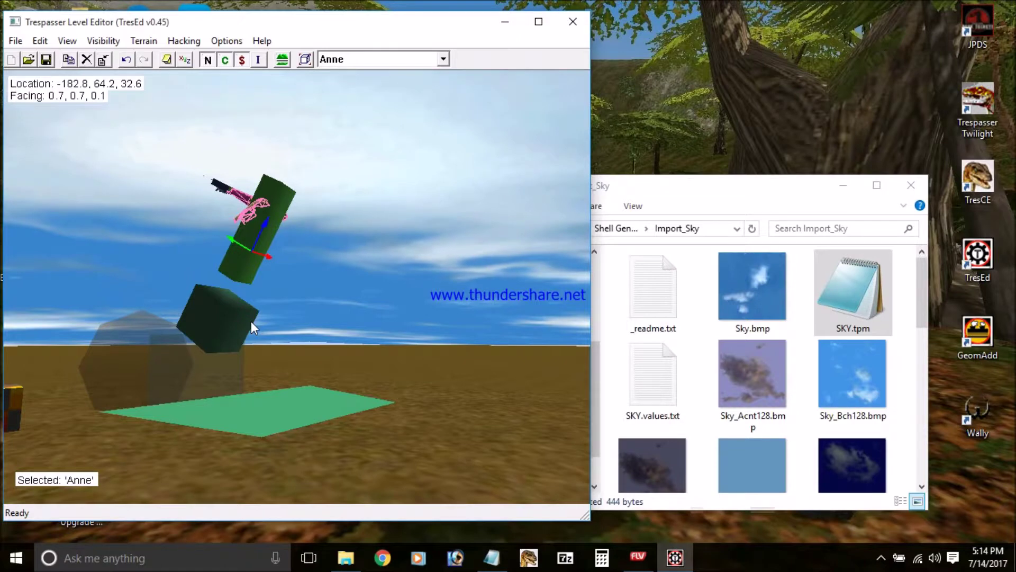
Step: Undo Anne's accidental tilt with Ctrl+Z and turn the view onto her and the plane
key("ctrl+z")
left_click_drag(251, 321, 222, 265)
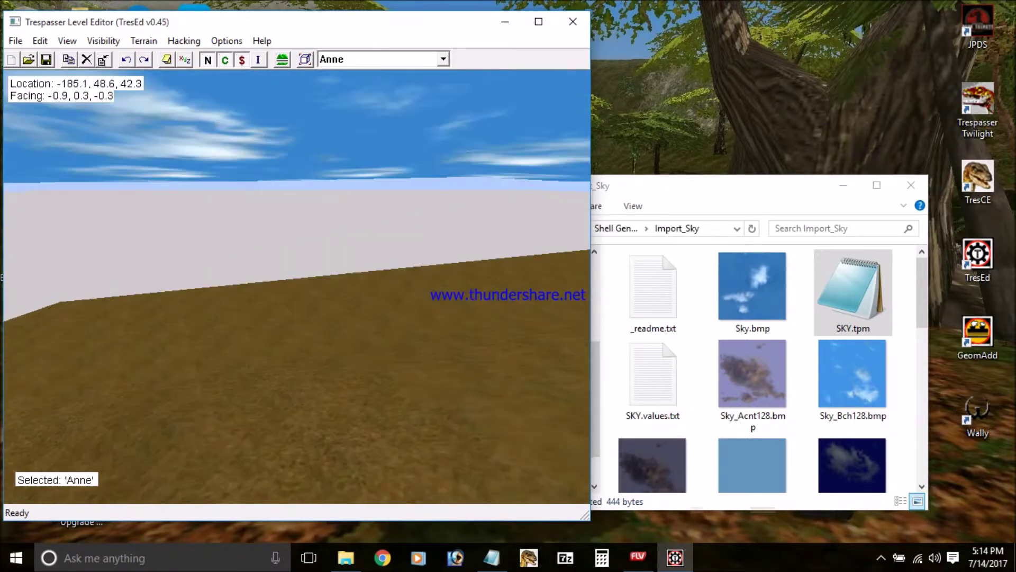
key("Right")
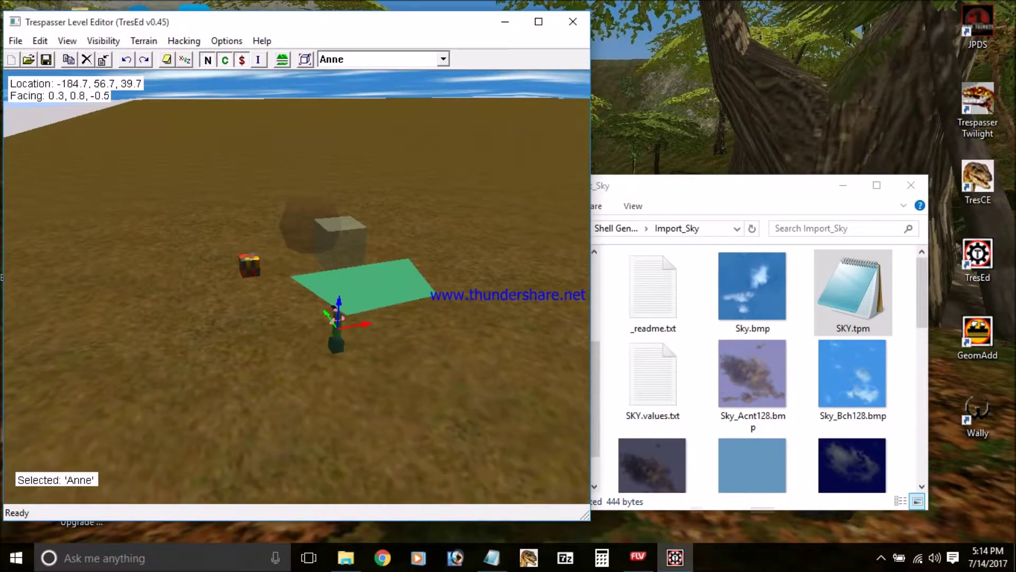
Step: Save TutLev1 with the default Save Level Options and close TresEd
key("Up")
left_click(47, 59)
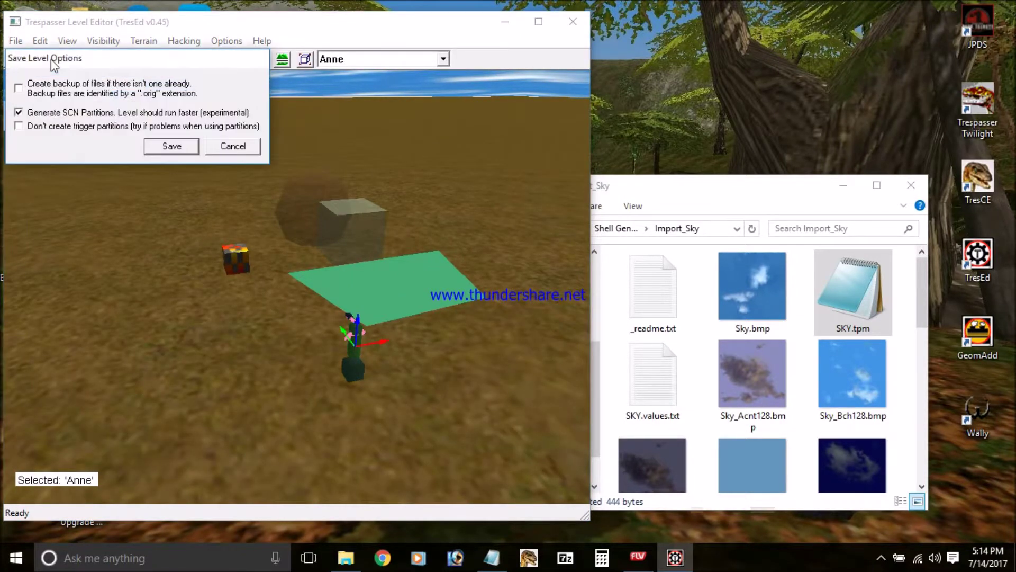
key("Return")
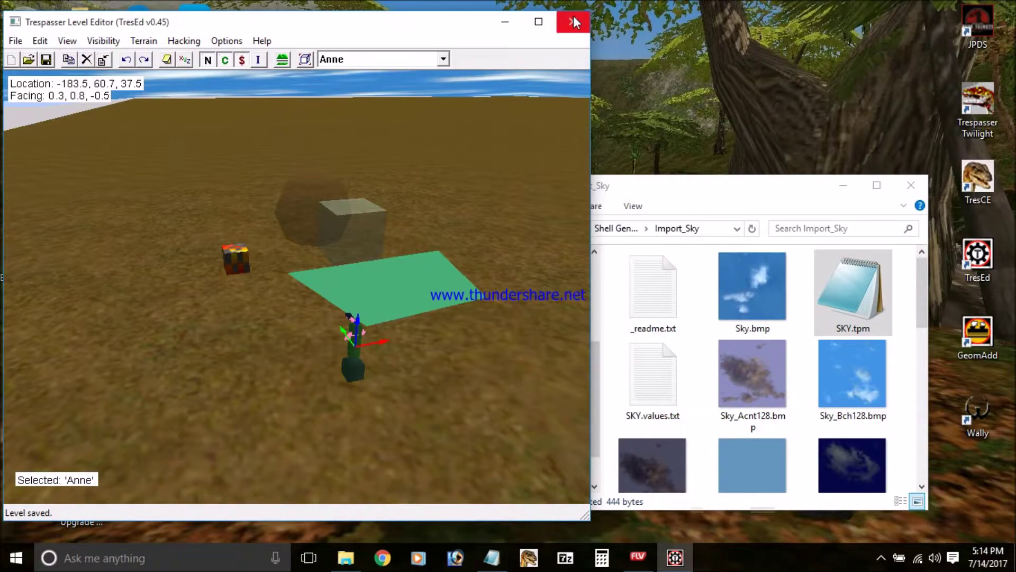
left_click(573, 22)
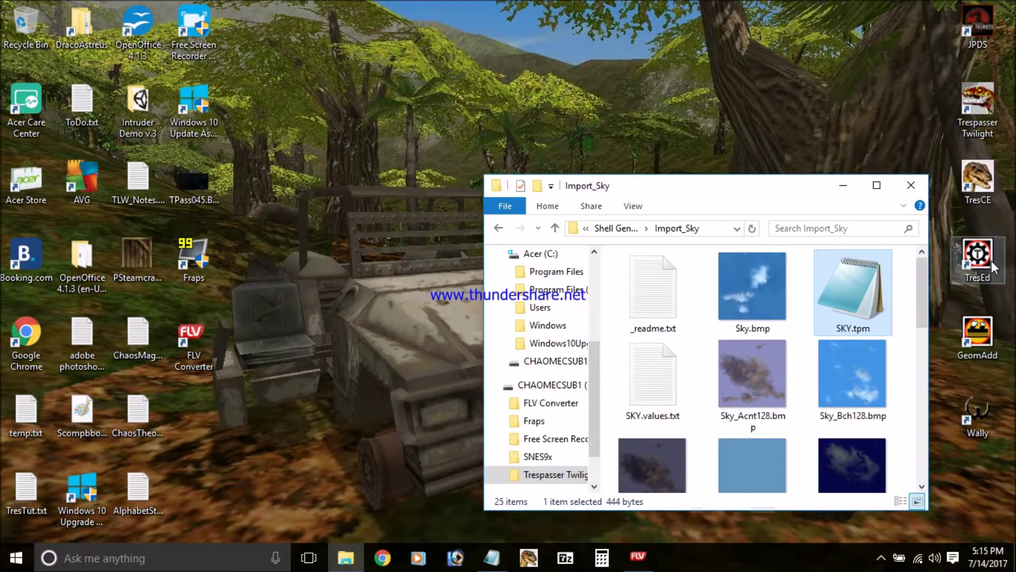
Step: Launch Trespasser CE from the TresCE desktop icon, answering No to safe mode
double_click(985, 194)
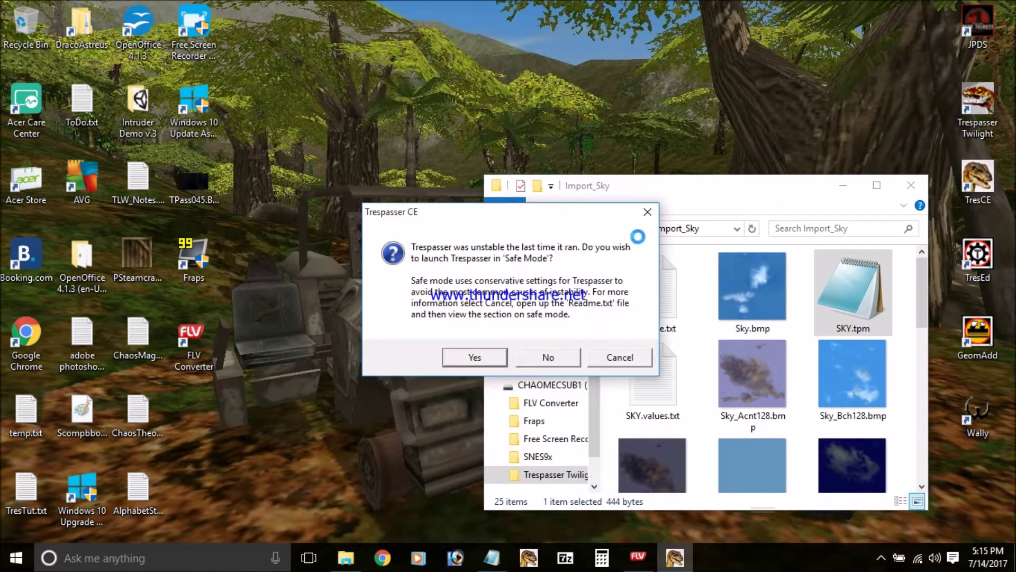
left_click(547, 358)
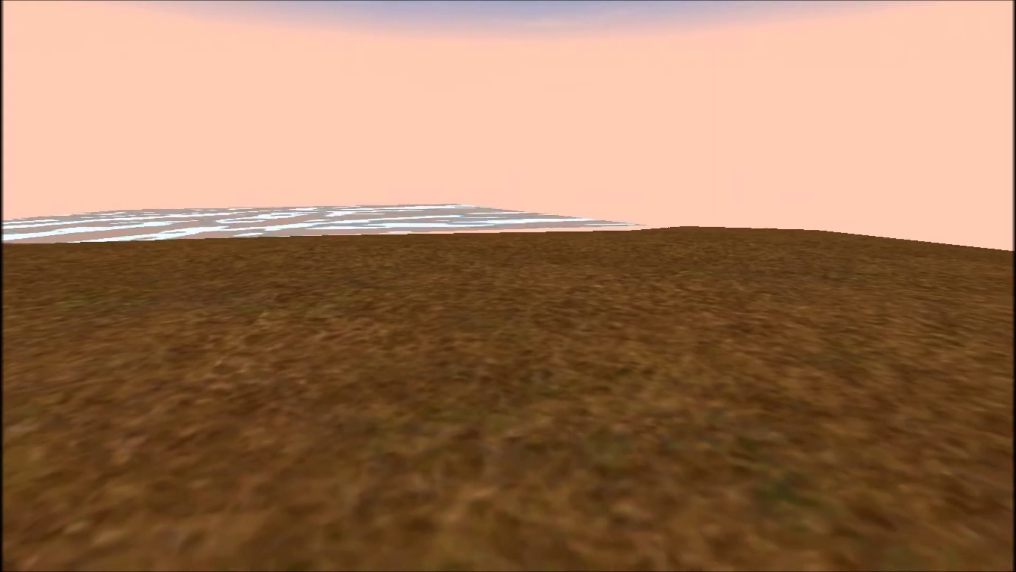
Step: Bring up the in-game pause menu with Esc
key("Escape")
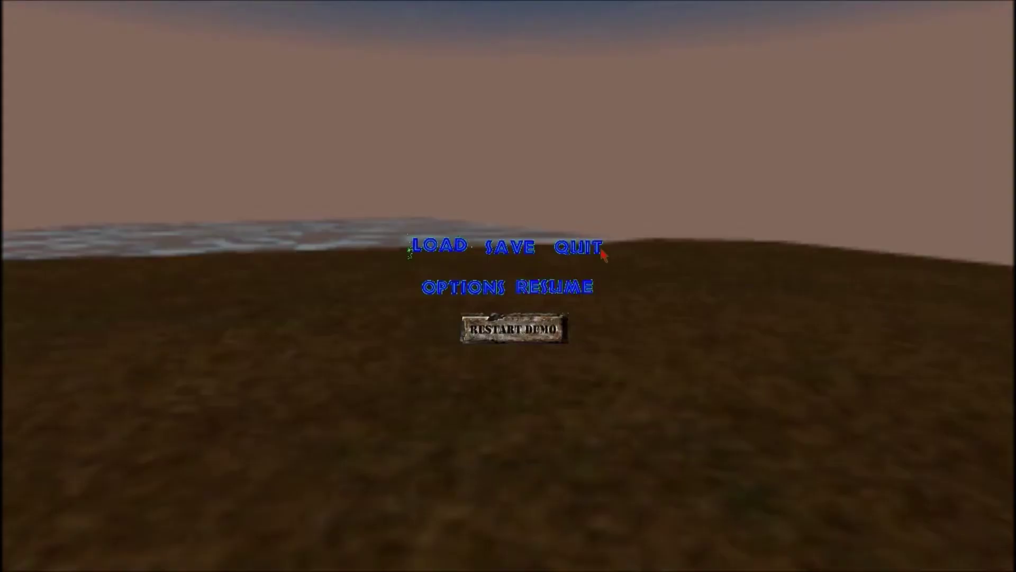